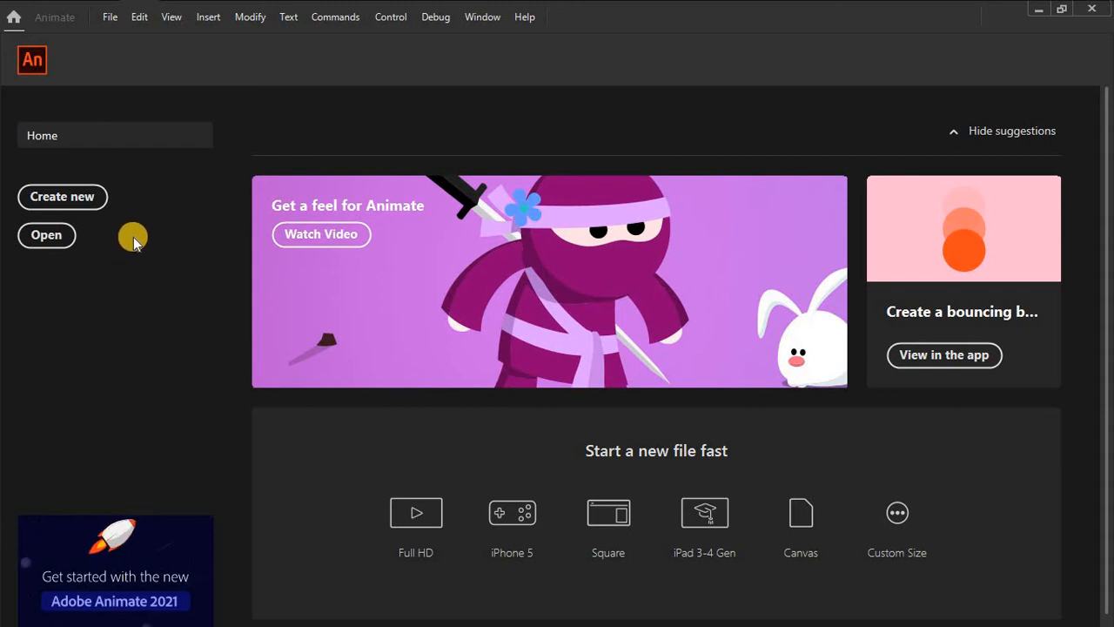
Step: Start a new document, browse the Social, Game, Education and Web preset categories, and return to Character Animation
left_click(84, 198)
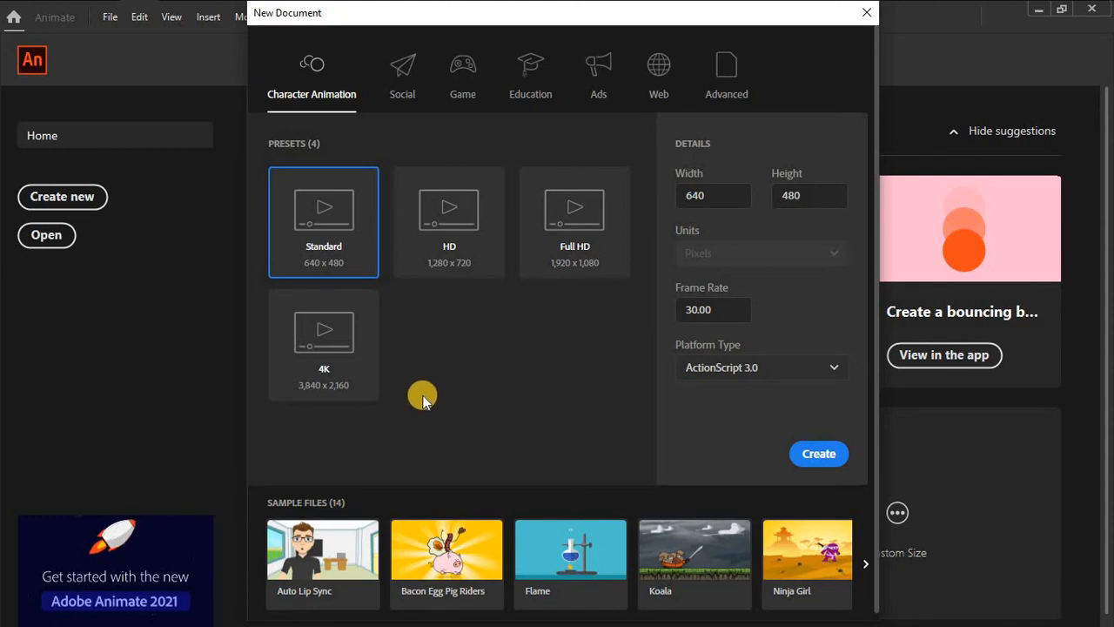
left_click(408, 98)
left_click(462, 92)
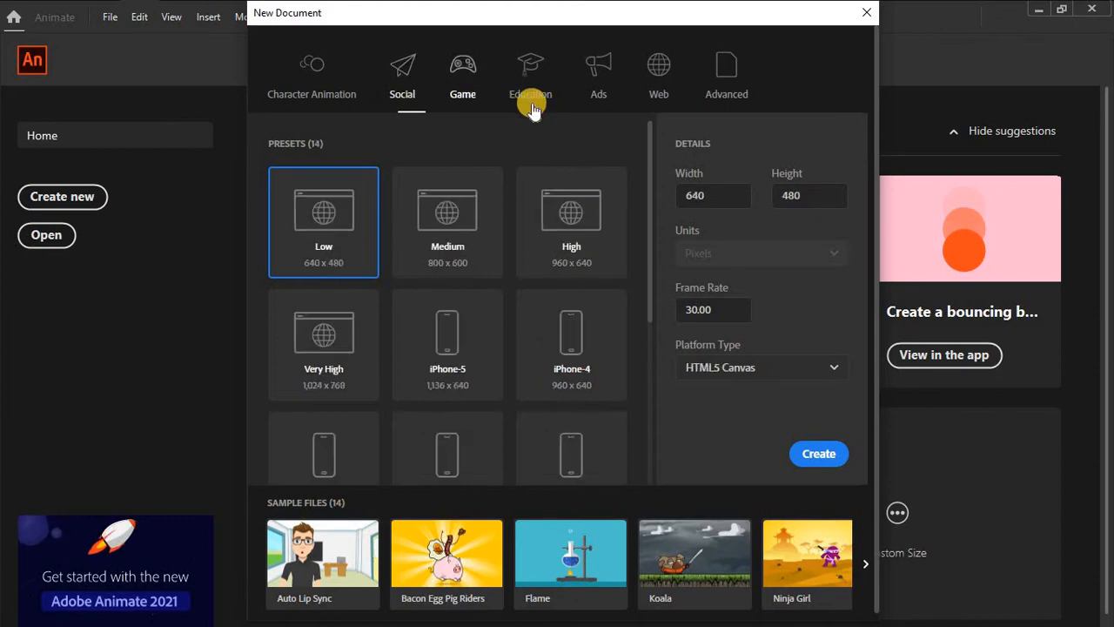
left_click(531, 96)
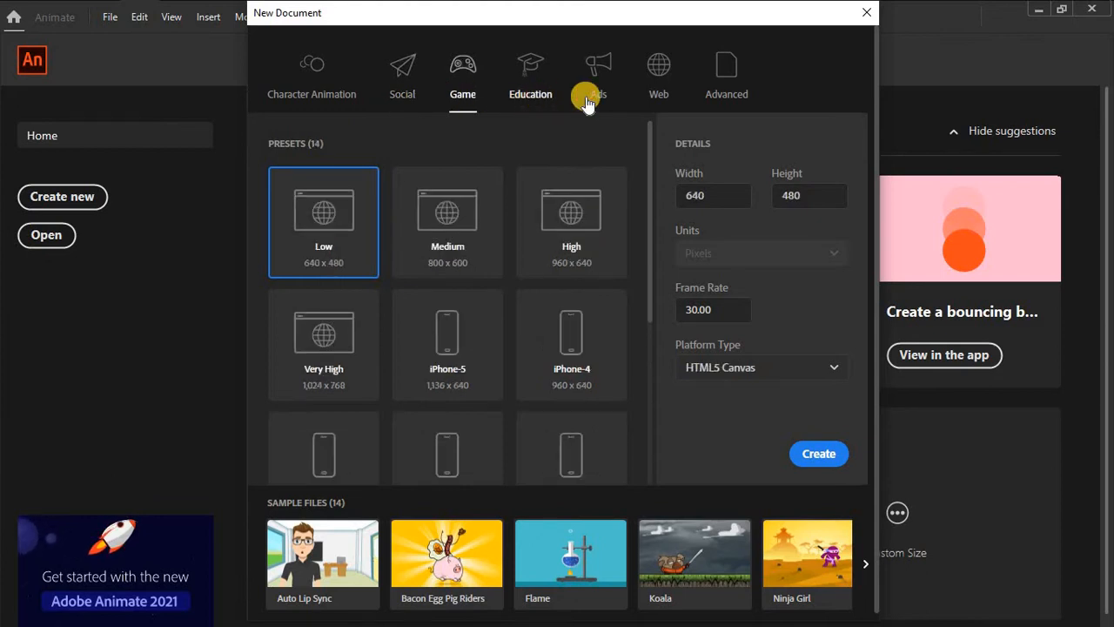
left_click(637, 88)
left_click(659, 89)
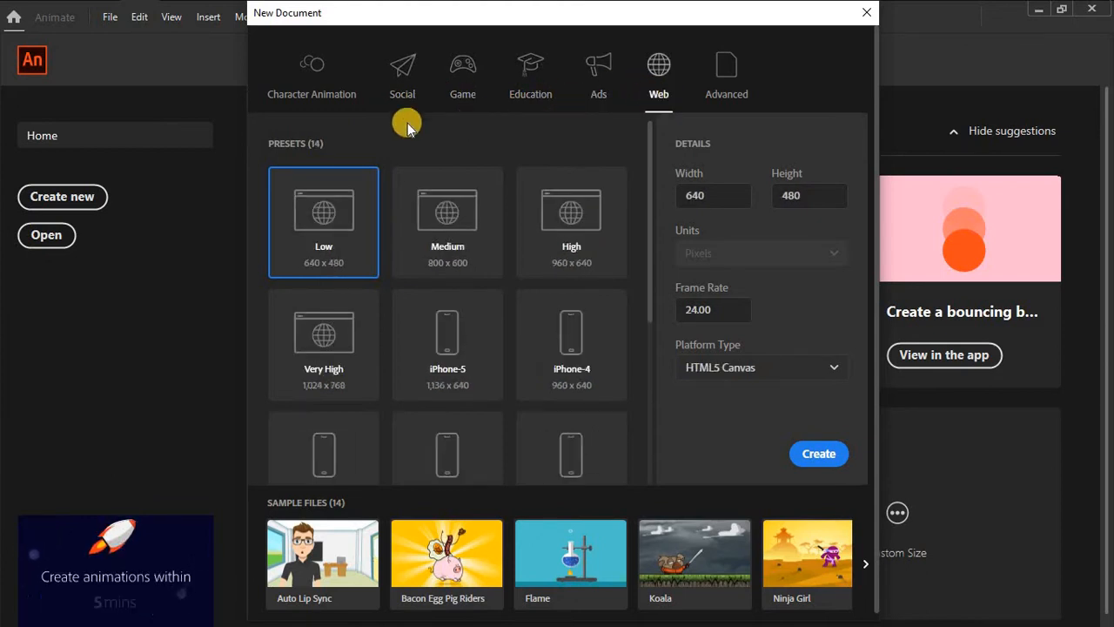
left_click(319, 96)
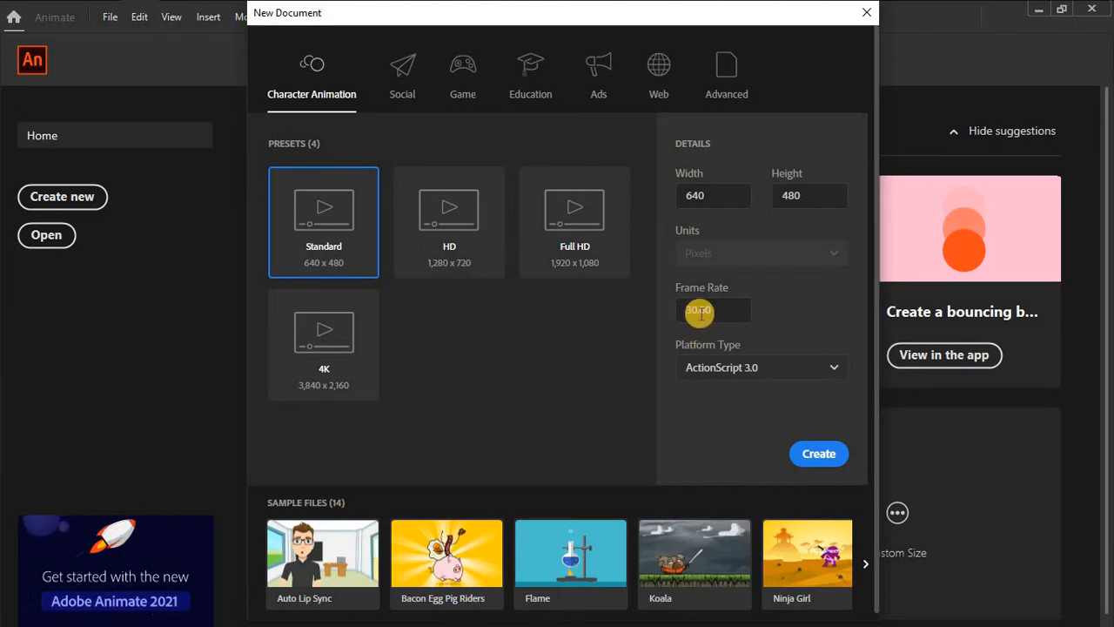
Step: Try a frame rate of 24 for the new document, and clear the value again
left_click_drag(697, 310, 666, 308)
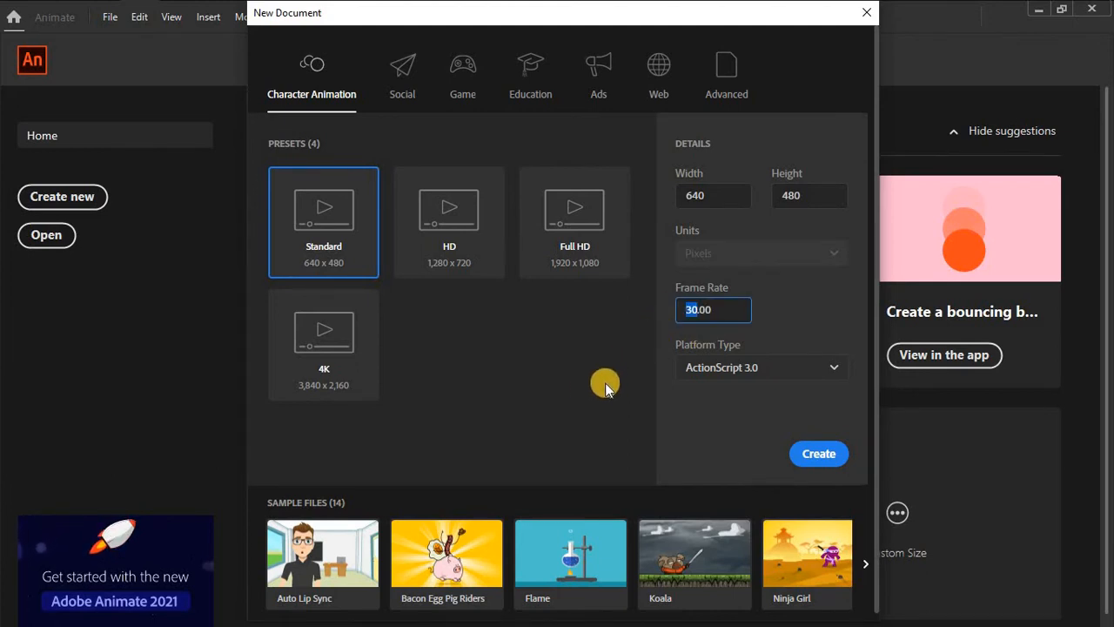
type("24")
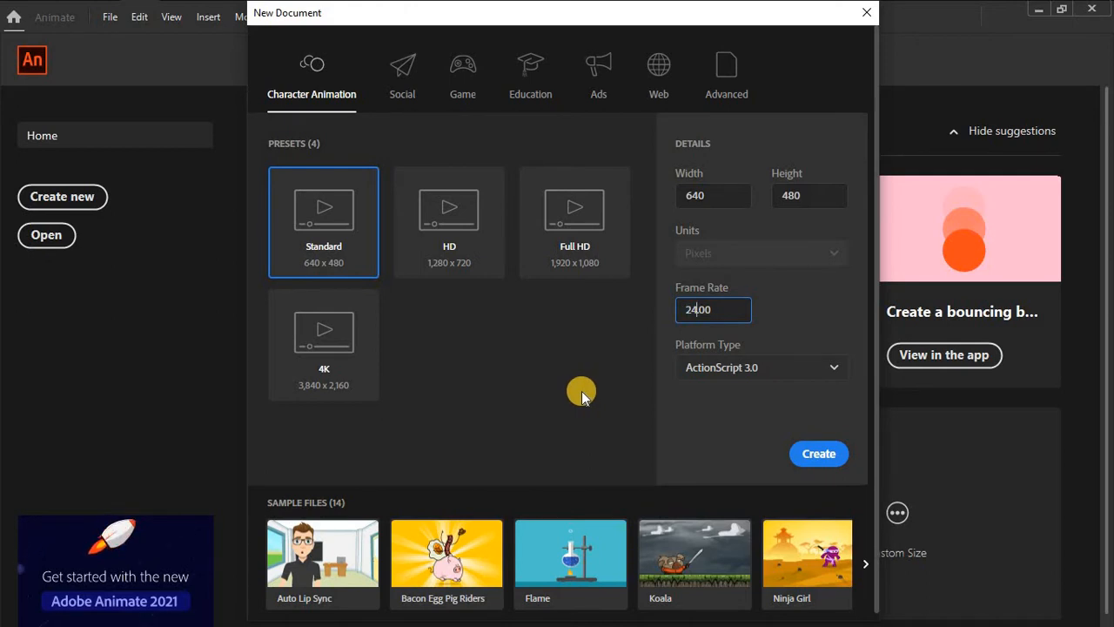
key("BackSpace")
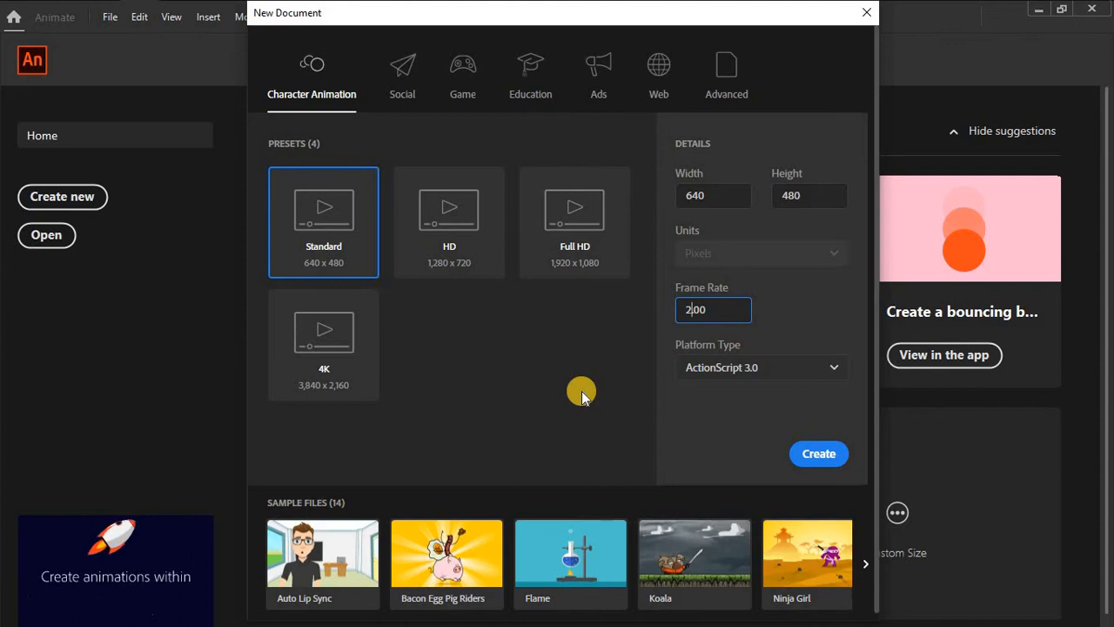
key("BackSpace")
Step: Set the frame rate to 30 and create the Standard 640 x 480 document with the ActionScript 3.0 platform
type("30")
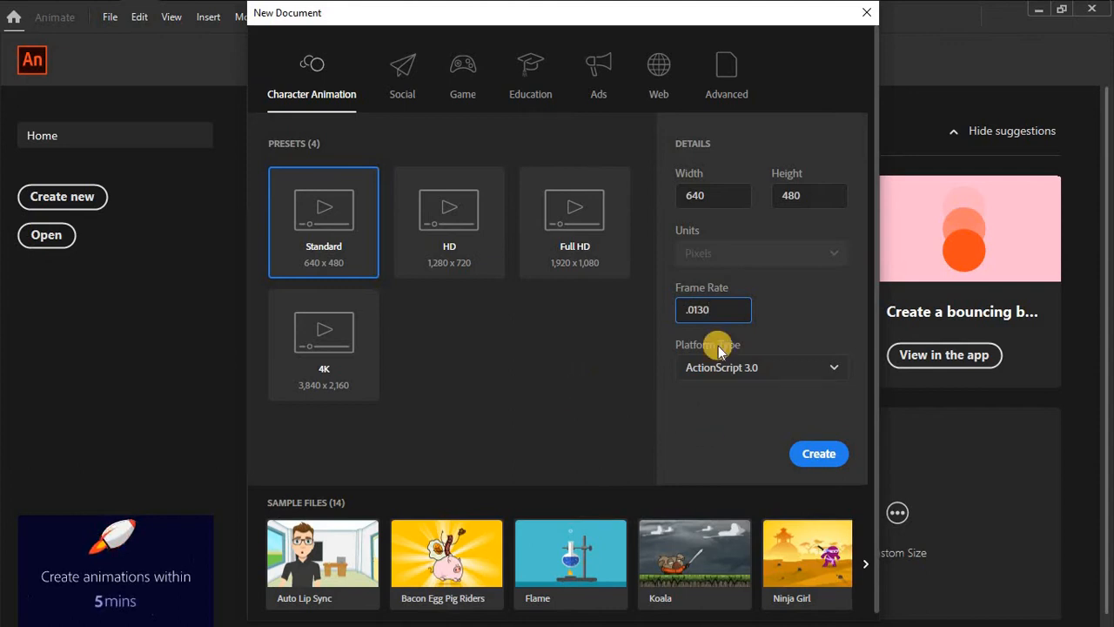
key("BackSpace")
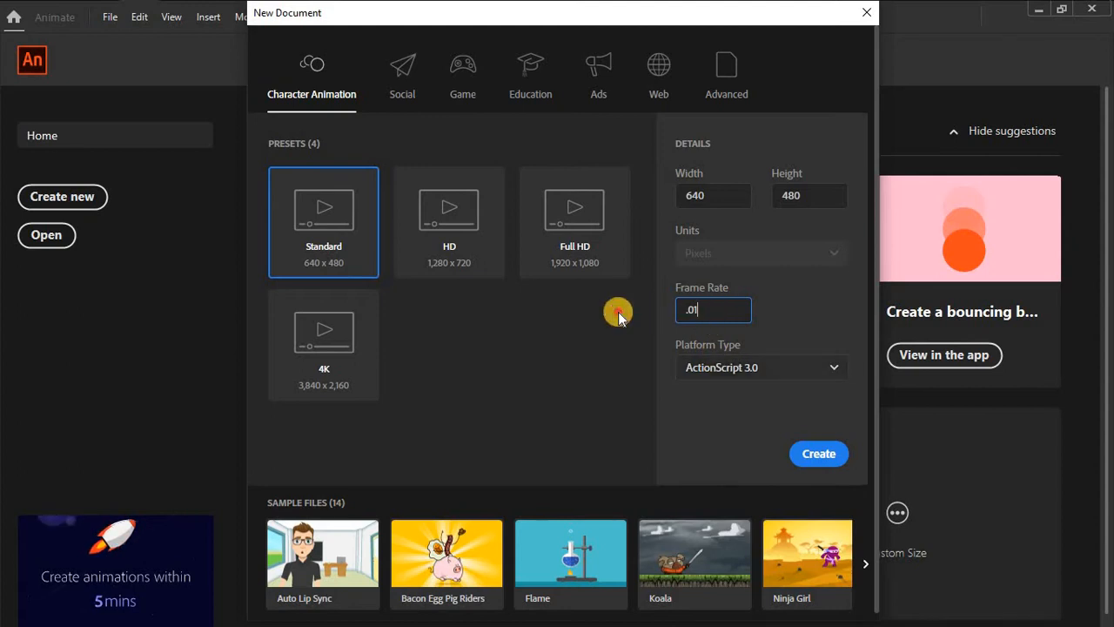
key("ctrl+a")
type("30")
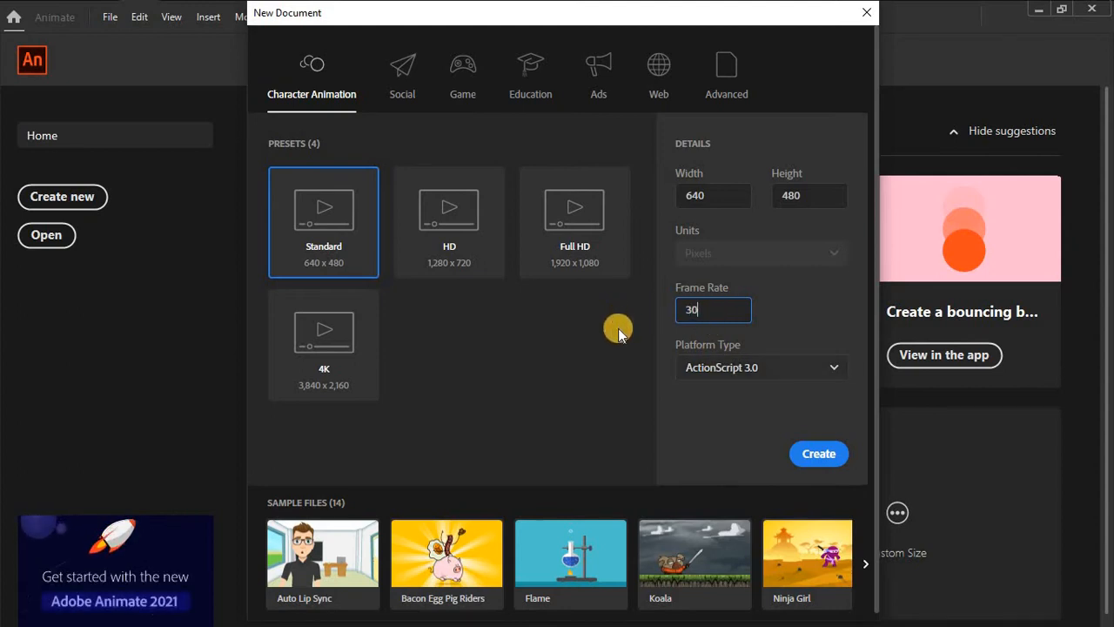
left_click(599, 431)
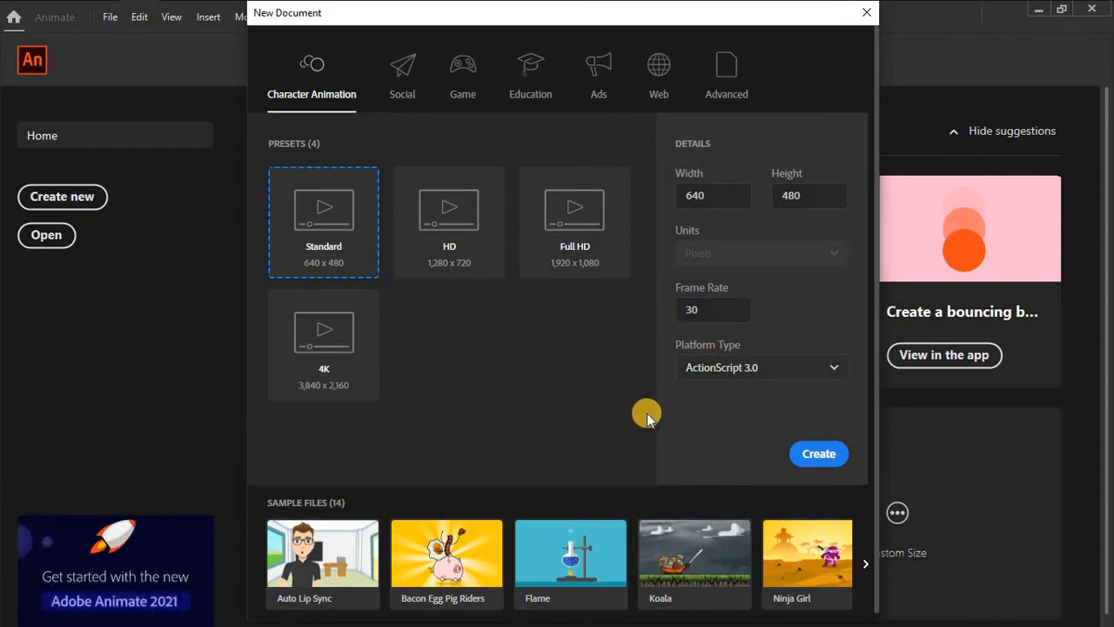
left_click(819, 453)
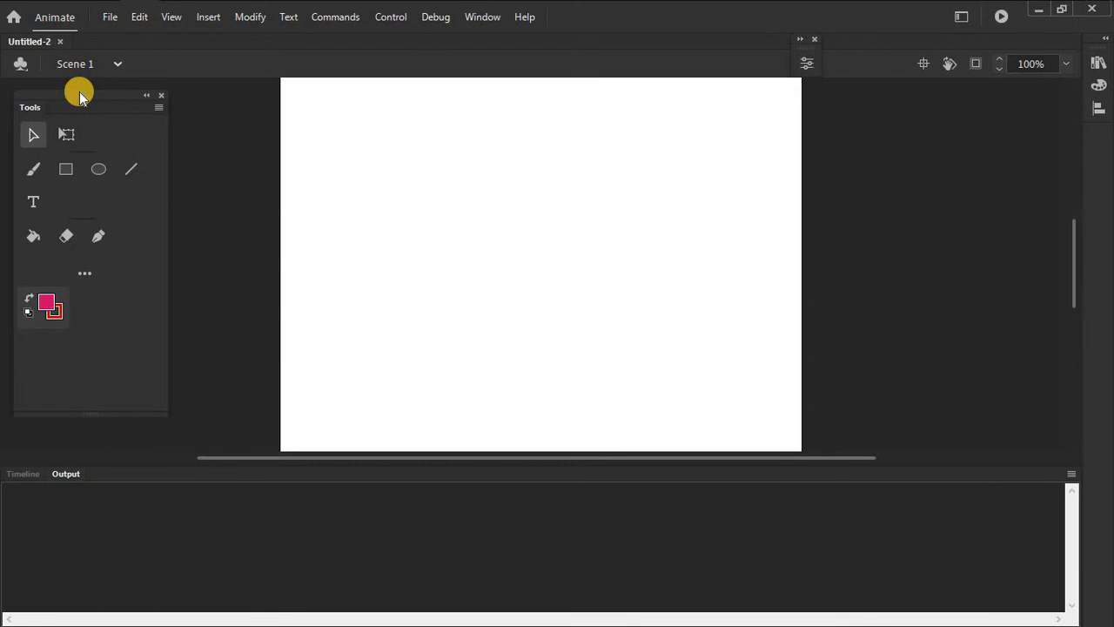
Step: Show the Timeline instead of the Output, and look at the Color and Library contents
left_click(26, 475)
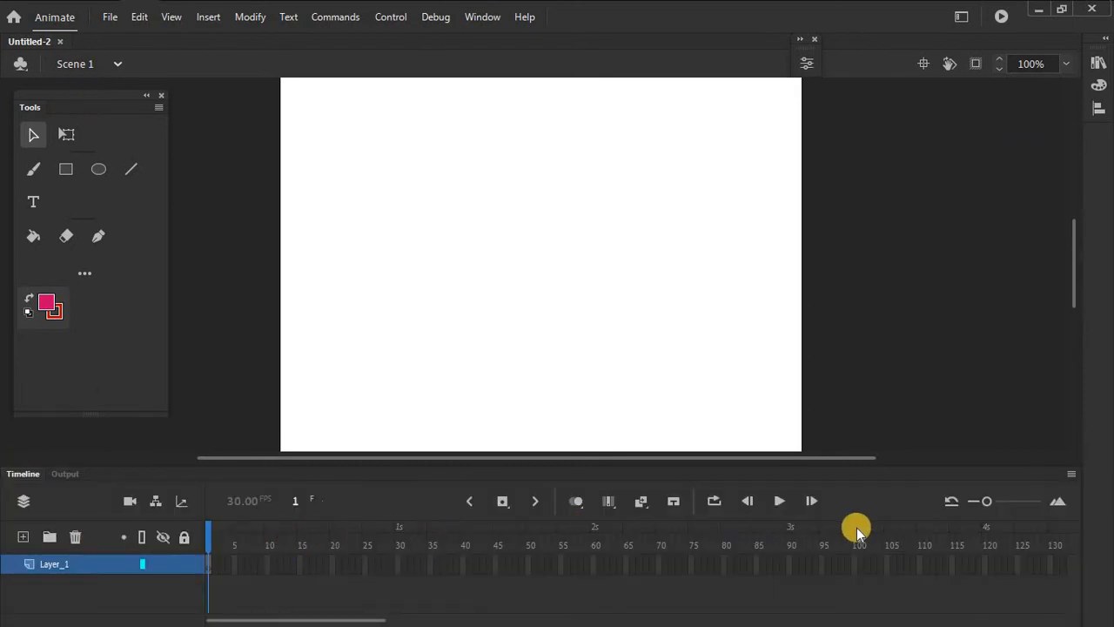
left_click(1098, 88)
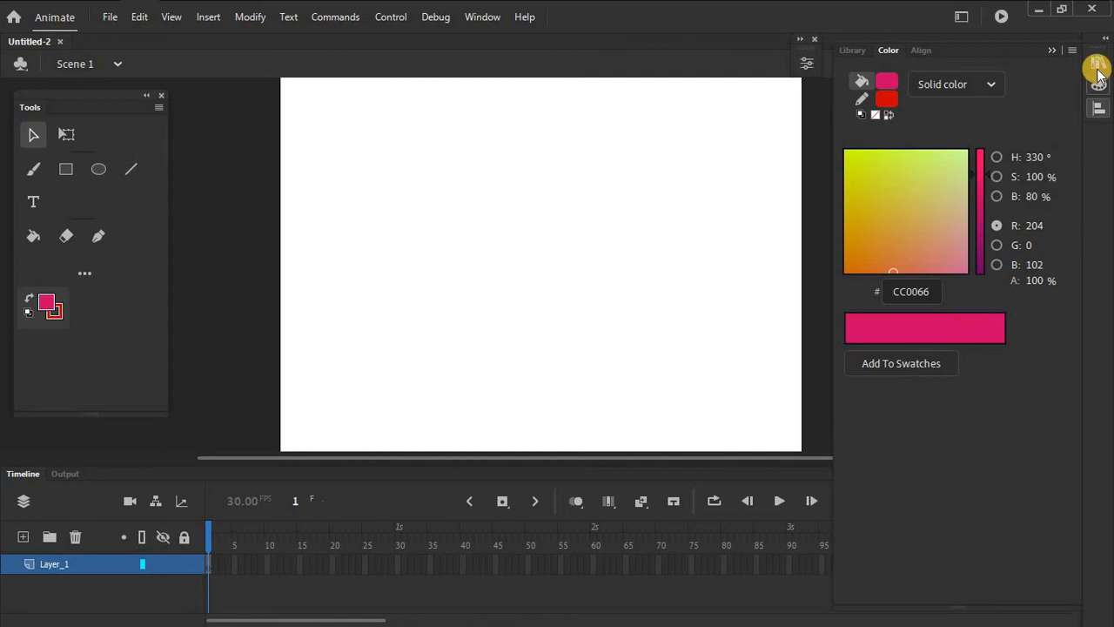
left_click(1095, 113)
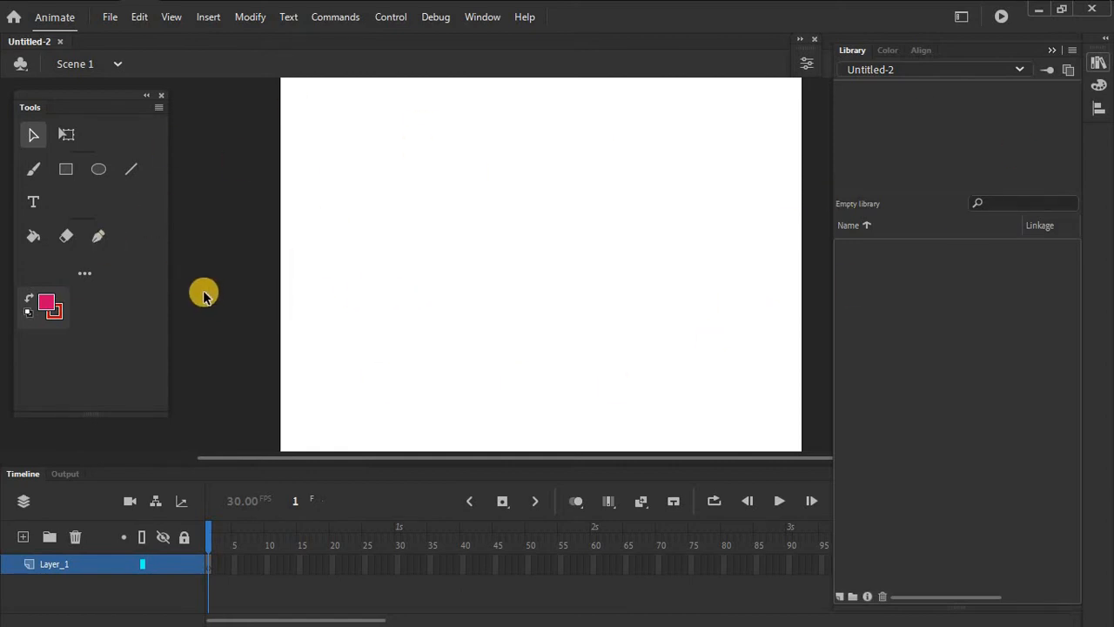
left_click(109, 19)
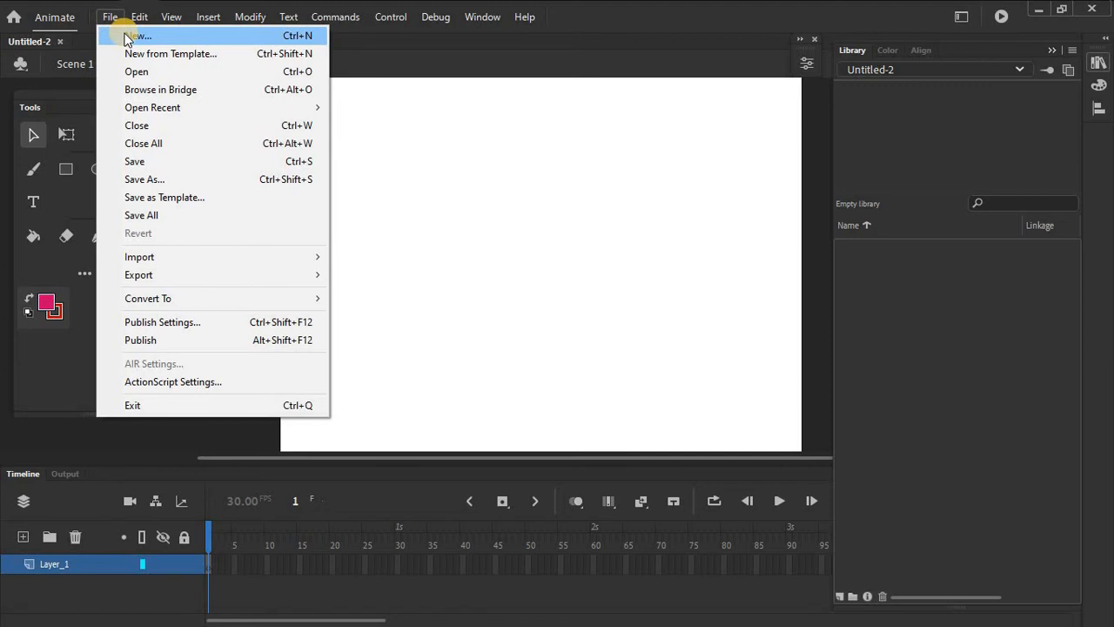
left_click(130, 36)
left_click(110, 16)
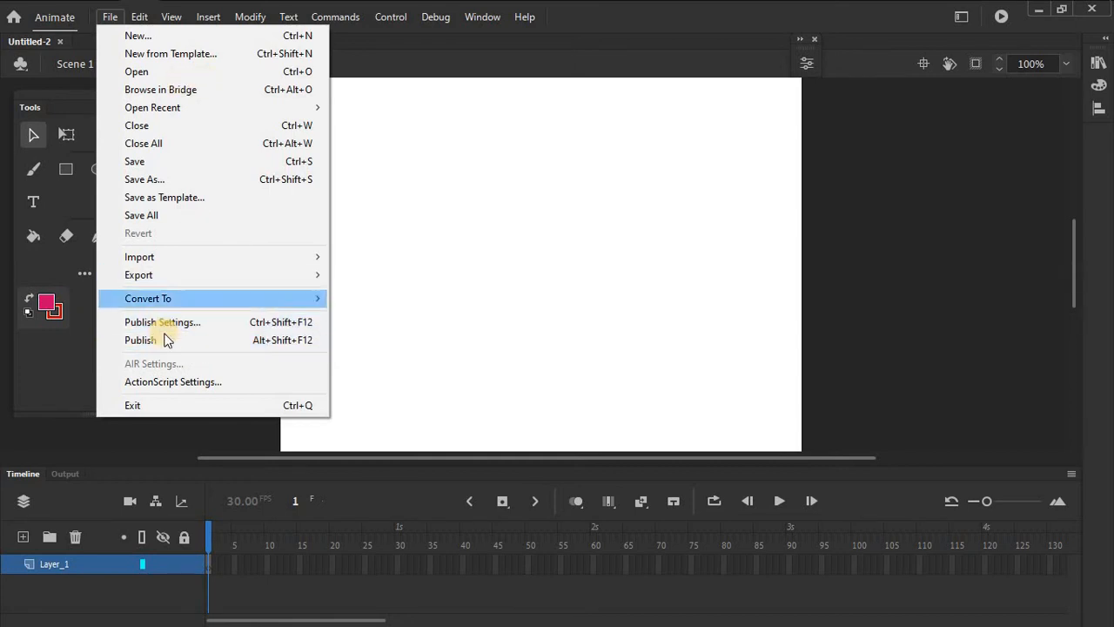
mouse_move(135, 23)
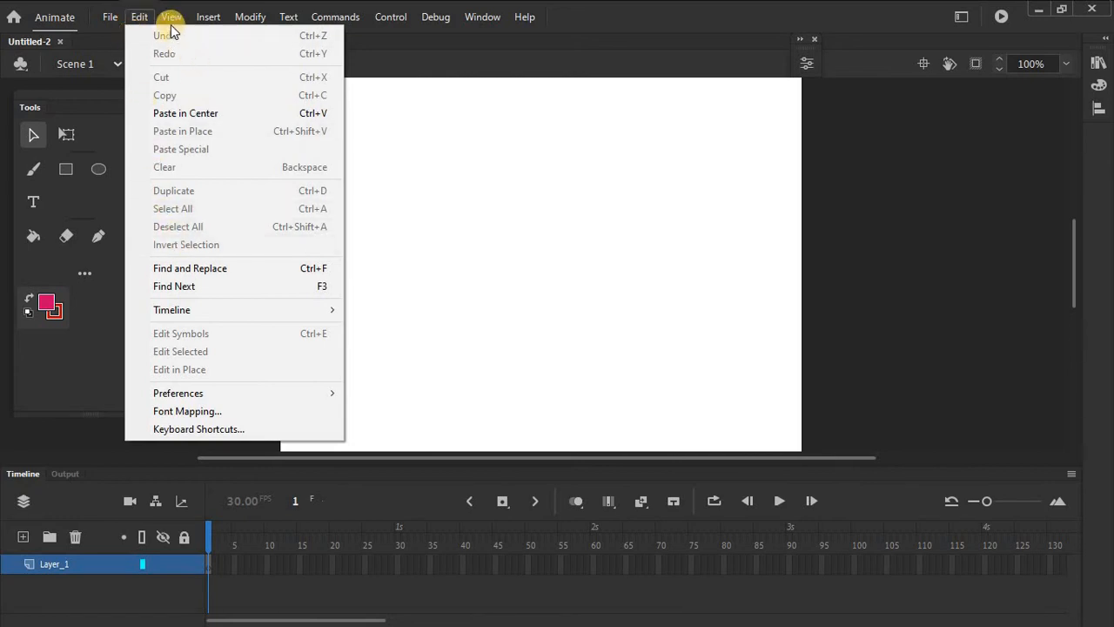
Step: Turn on the rulers around the stage
mouse_move(173, 25)
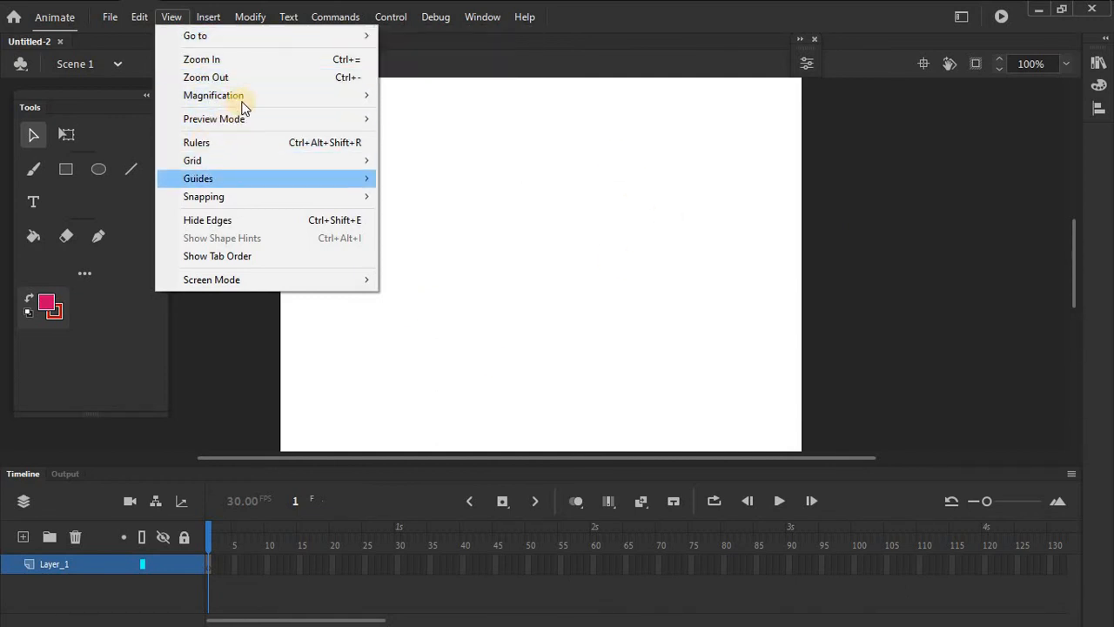
mouse_move(298, 35)
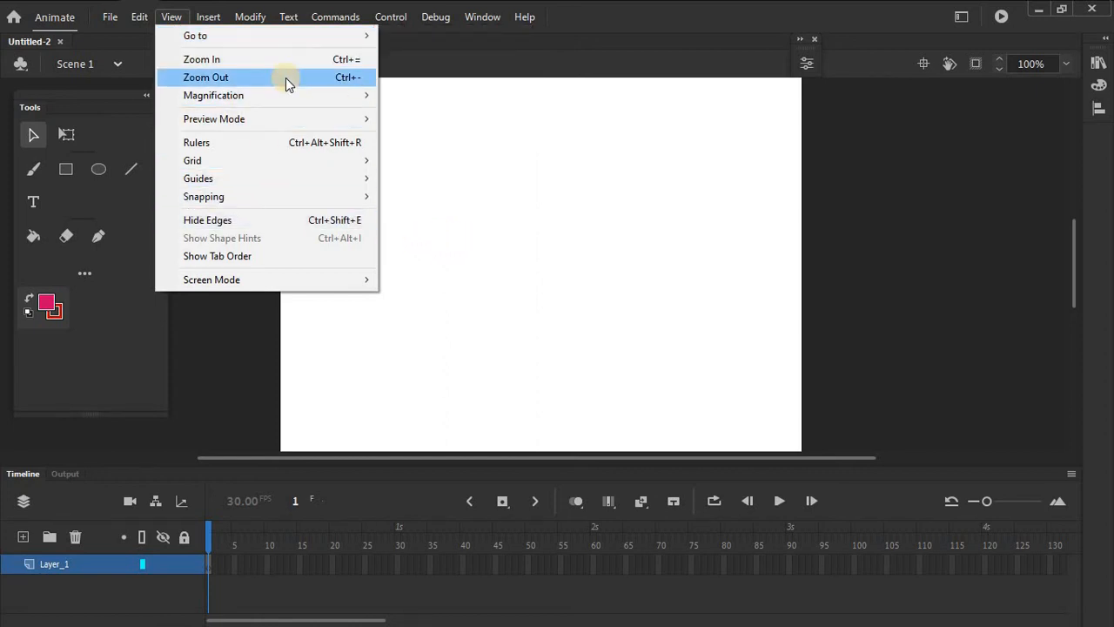
mouse_move(291, 123)
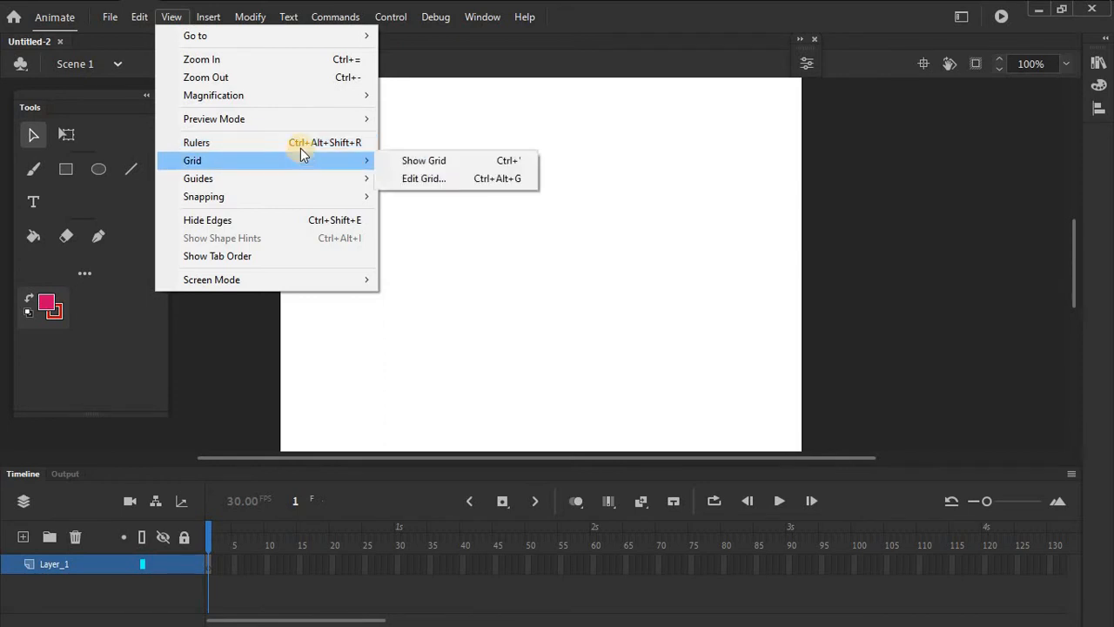
left_click(299, 145)
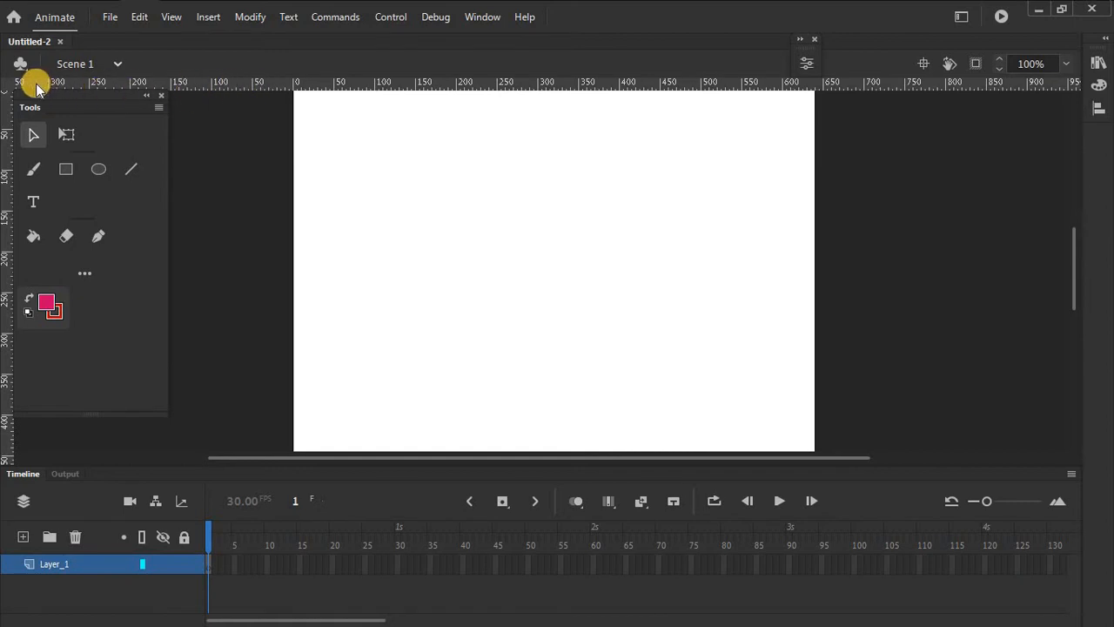
Step: Add a horizontal guide at about 350 px and draw a pink circle about 95 px wide, moving its fill just above the guide
left_click_drag(229, 82, 278, 375)
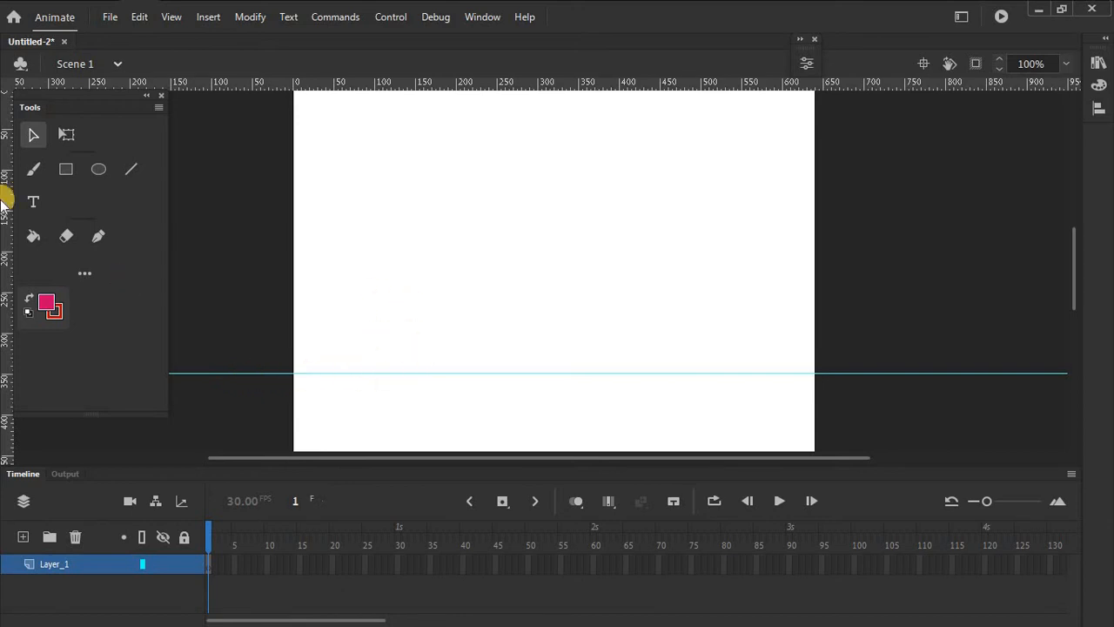
left_click(98, 169)
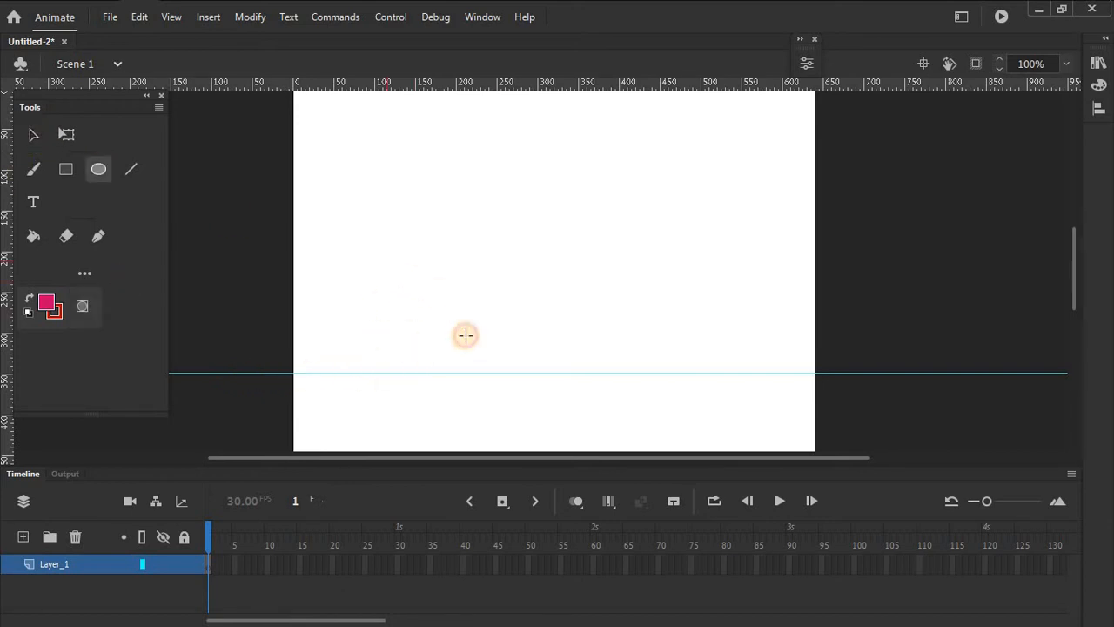
left_click_drag(465, 338, 386, 260)
left_click(38, 134)
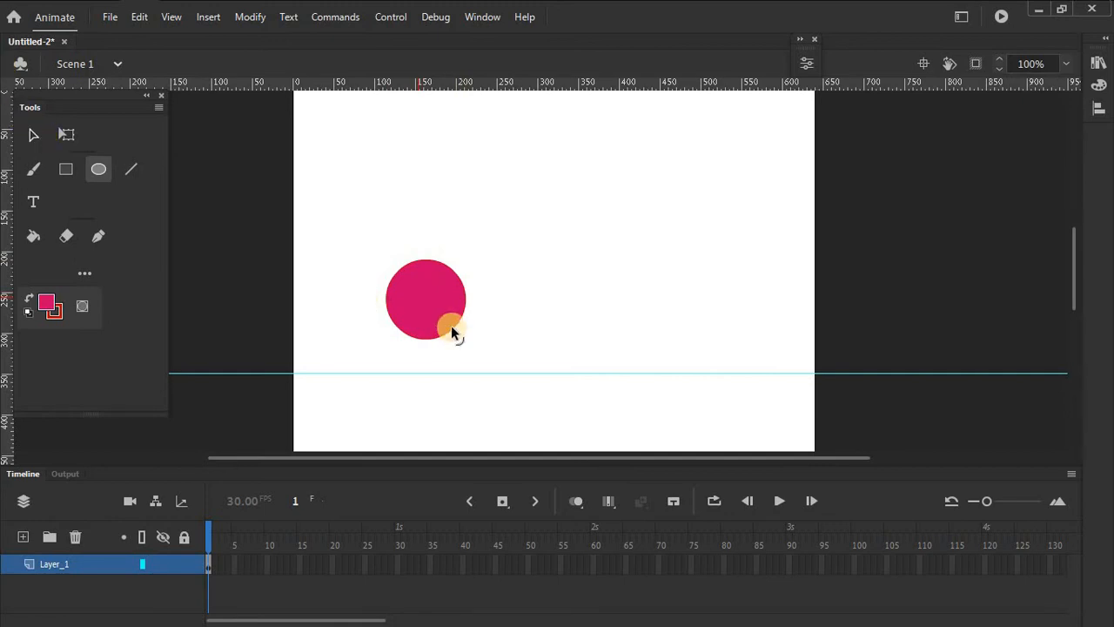
left_click_drag(427, 319, 348, 332)
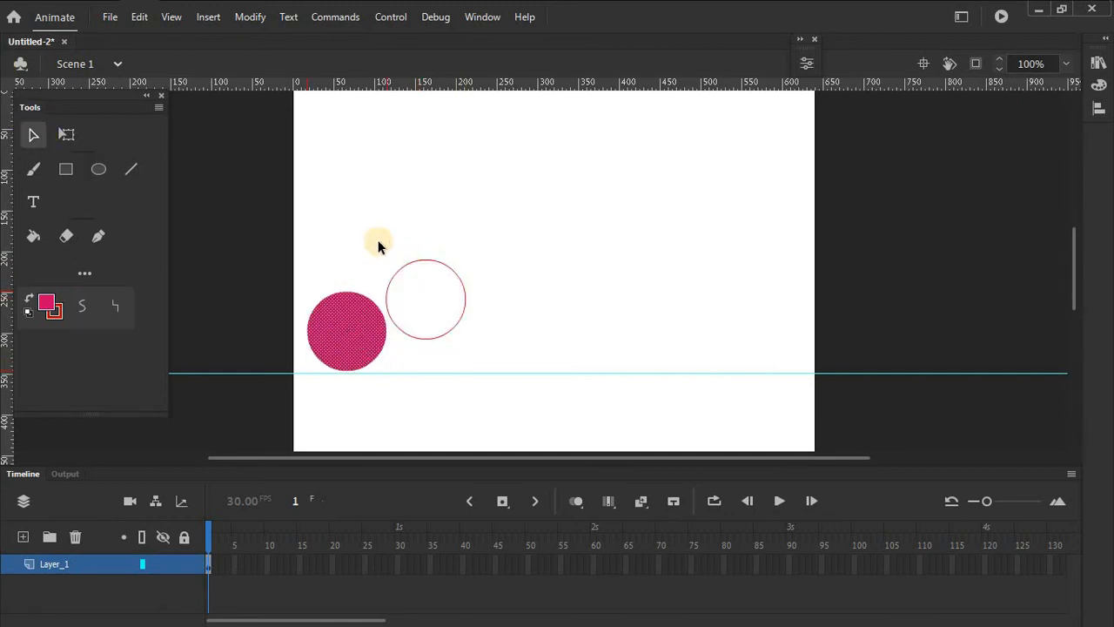
Step: Delete the circle's fill and its separate outline, and remove the horizontal guide from the stage
left_click_drag(377, 243, 499, 348)
left_click_drag(451, 300, 381, 242)
left_click_drag(240, 193, 522, 405)
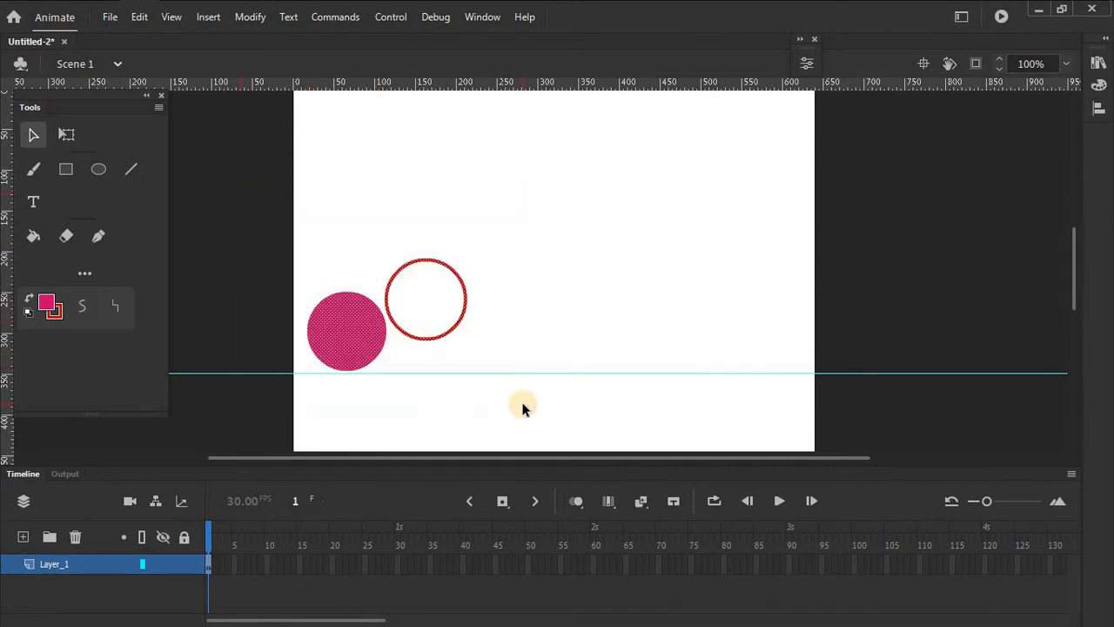
key("Delete")
left_click_drag(244, 376, 266, 82)
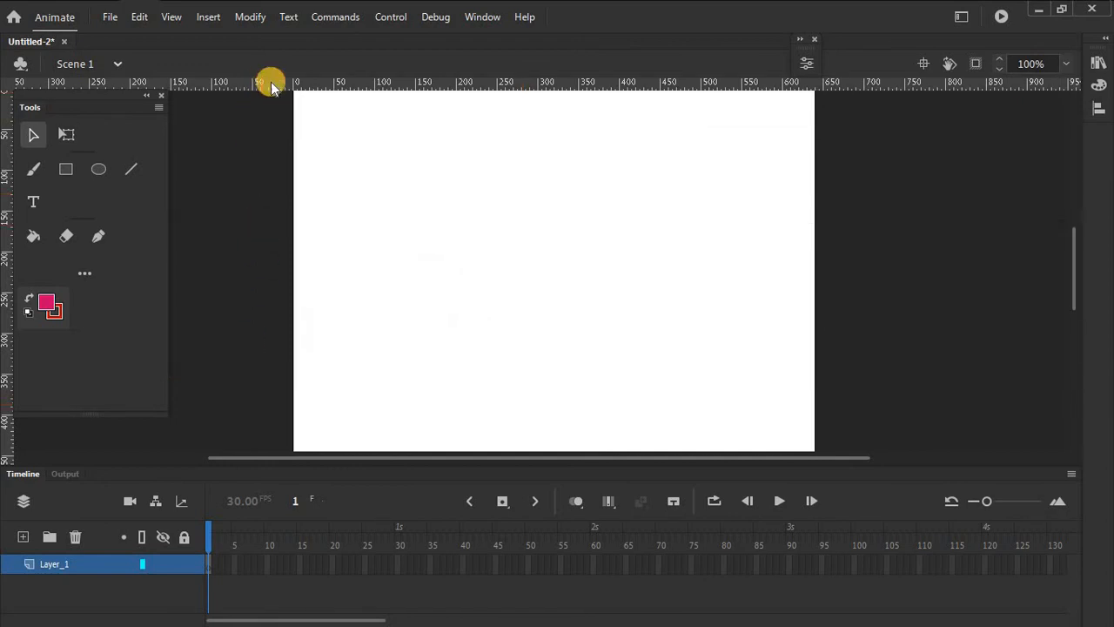
scroll(289, 236, "up", 5)
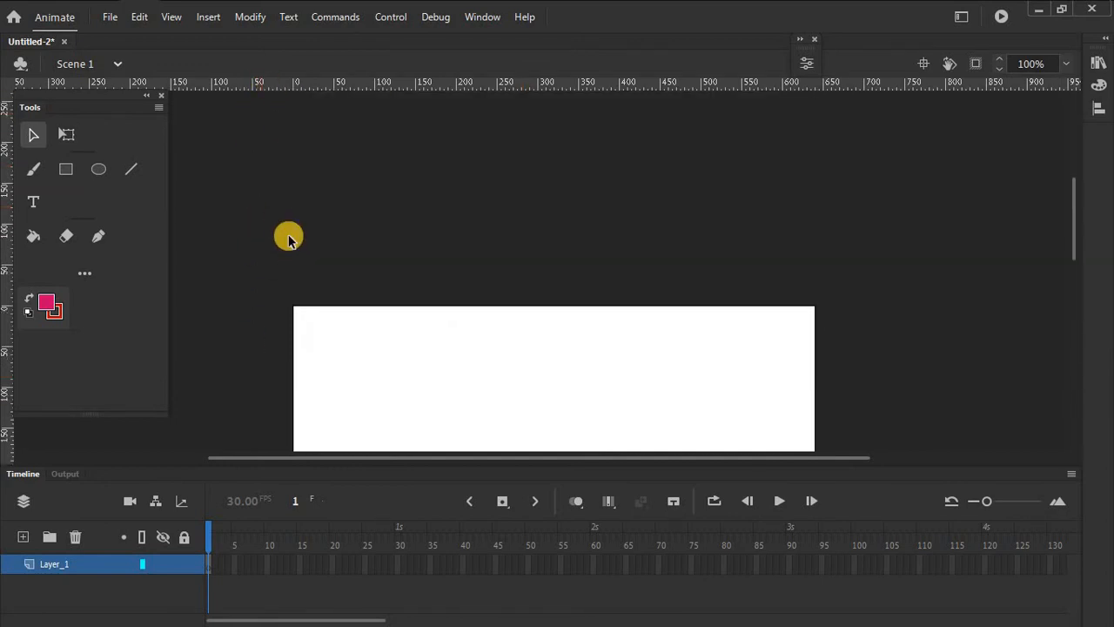
scroll(288, 236, "down", 5)
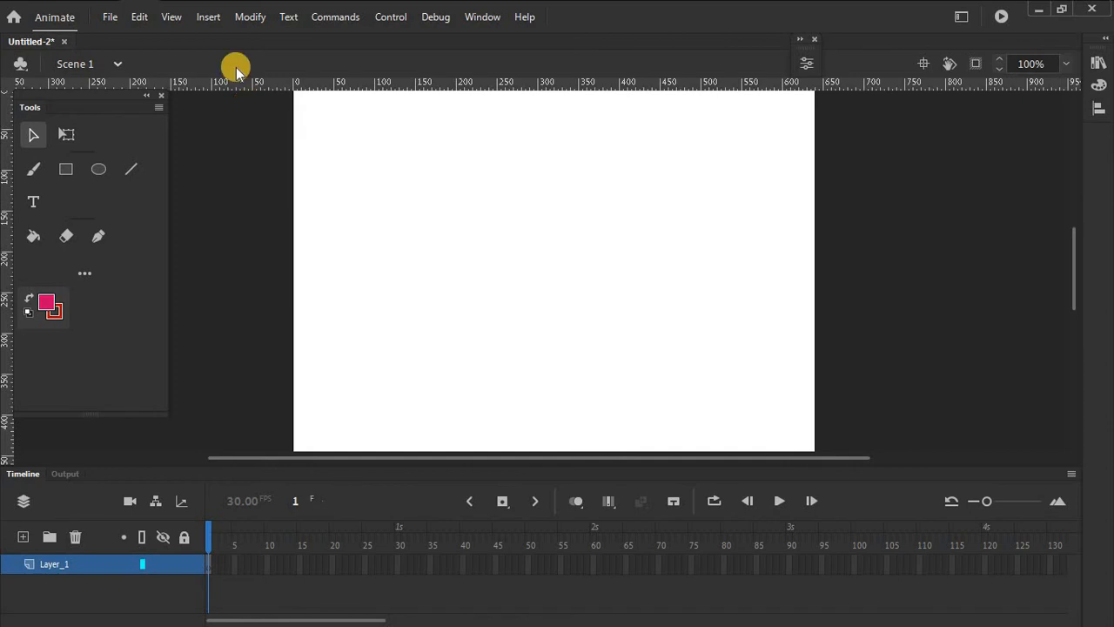
Step: Examine the type options for creating a new symbol, and leave the dialog without creating one
left_click(215, 23)
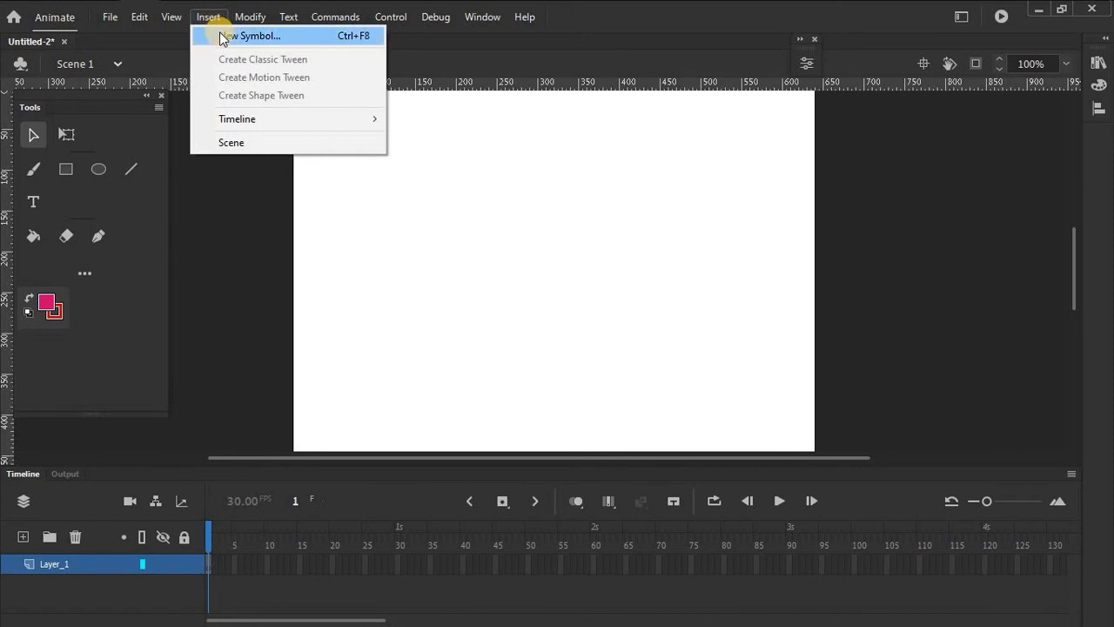
left_click(223, 36)
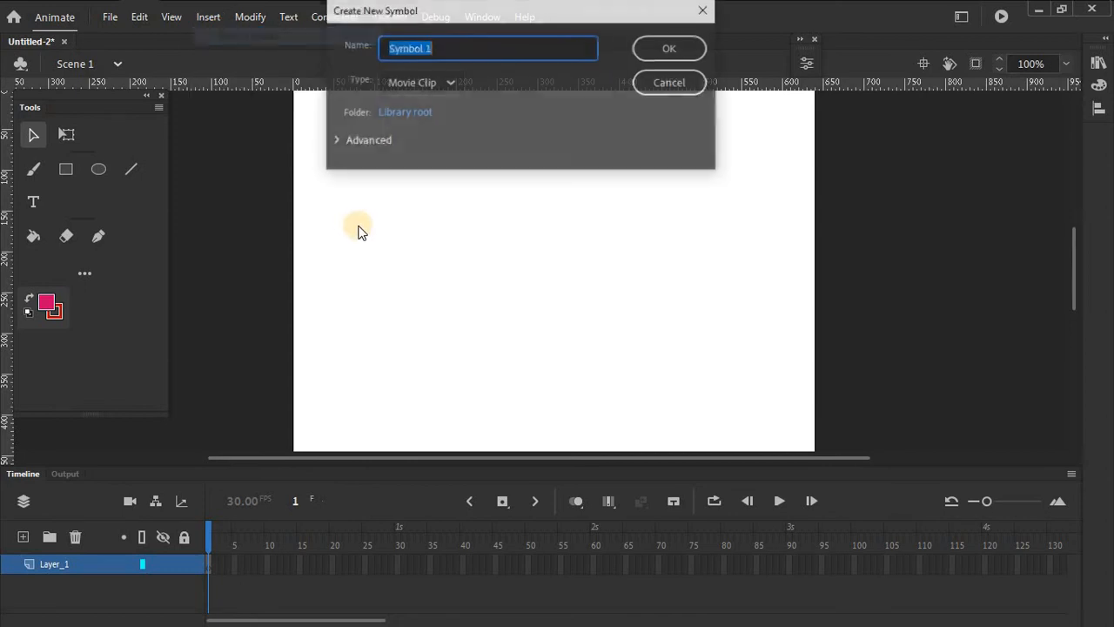
left_click(450, 82)
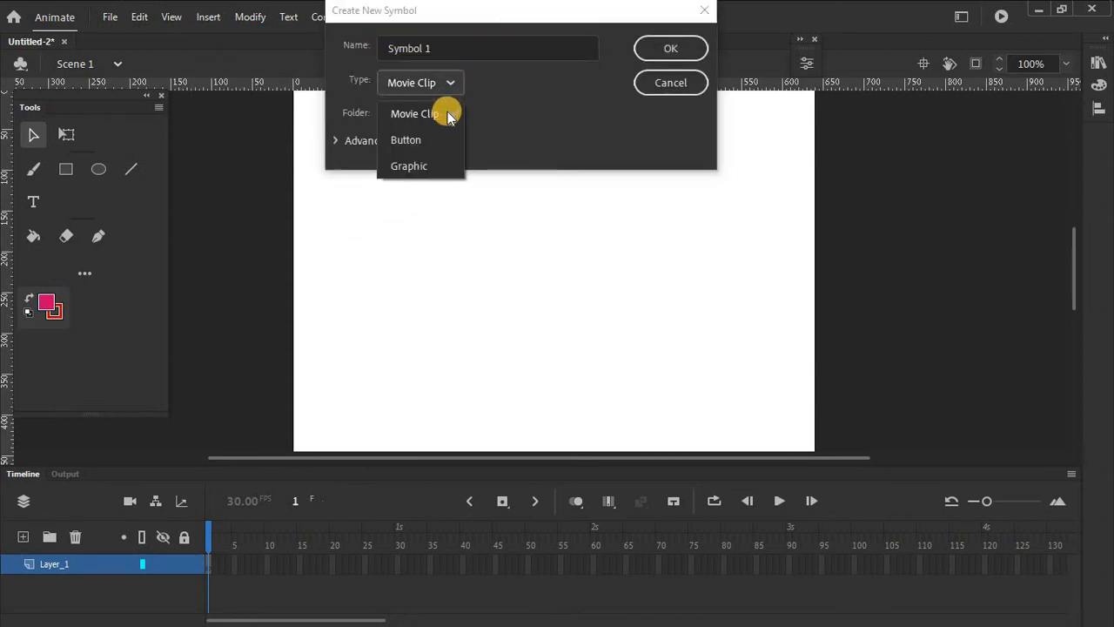
left_click(666, 87)
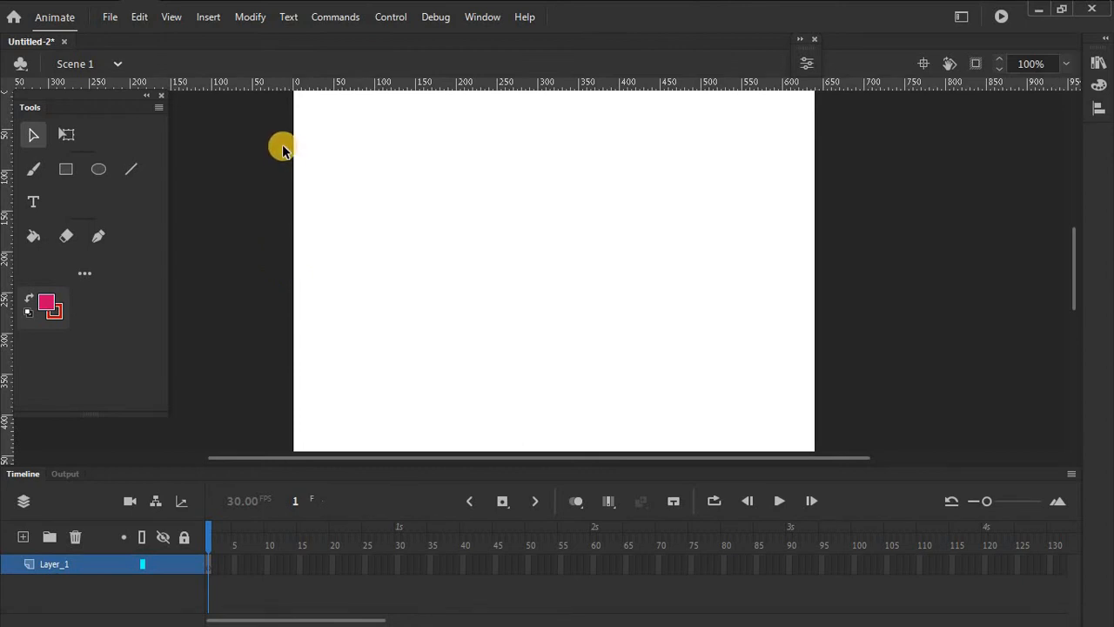
Step: Examine the available shape, timeline, text formatting, automation and movie-testing commands without applying any of them
left_click(248, 19)
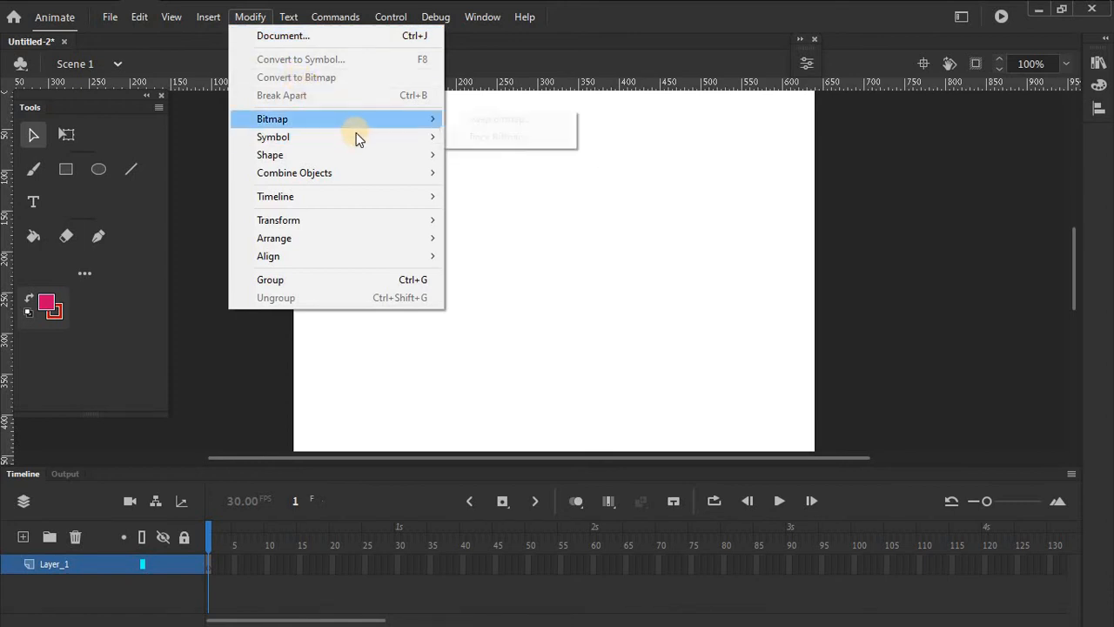
mouse_move(356, 154)
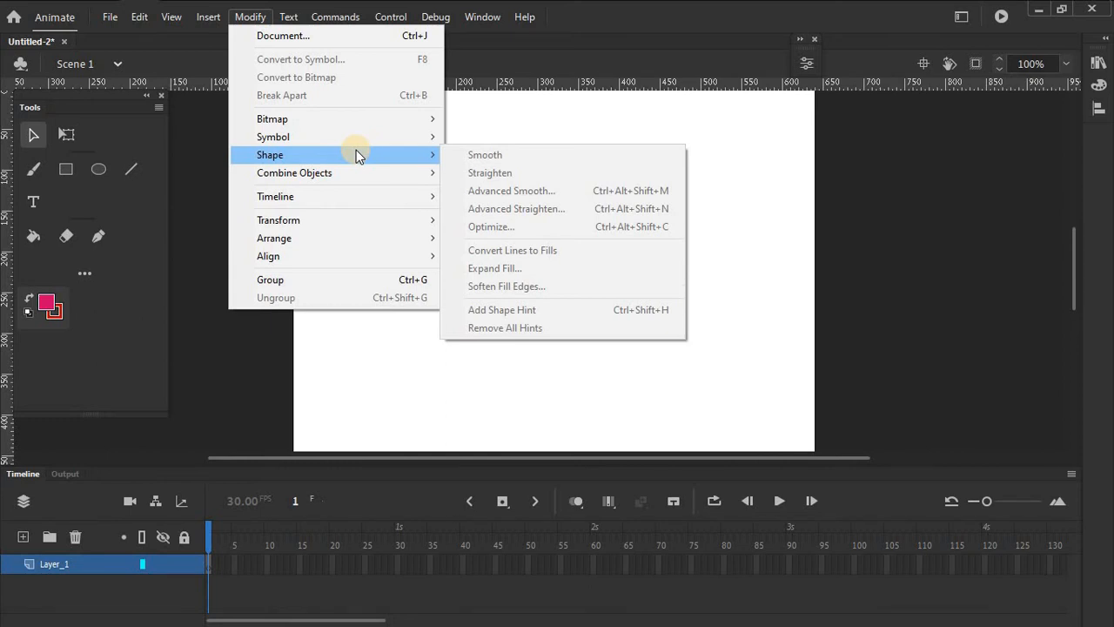
mouse_move(369, 200)
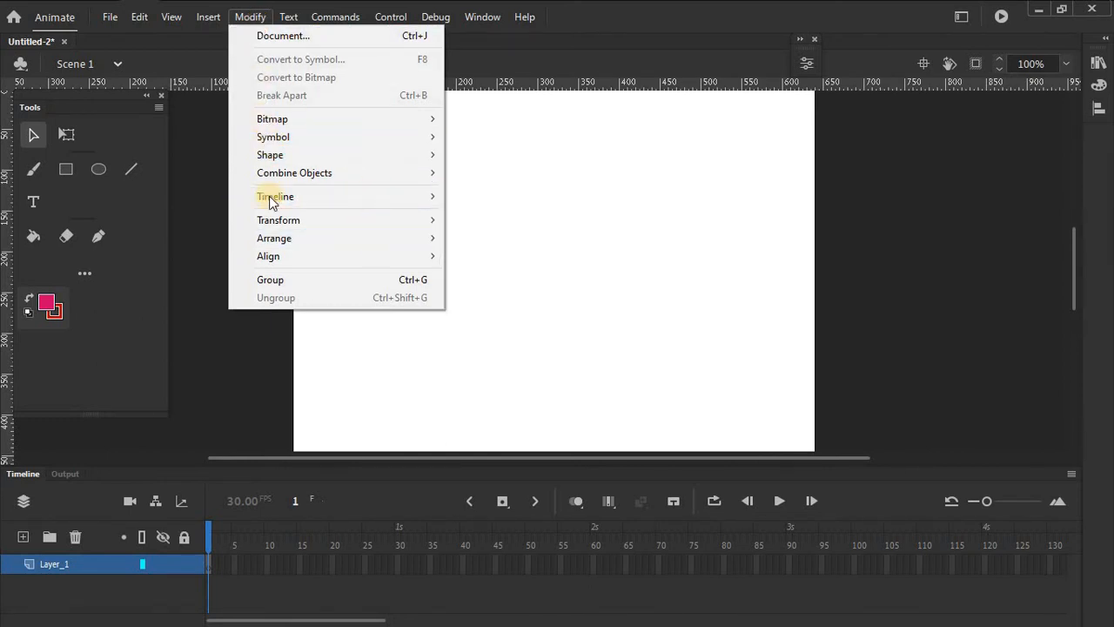
left_click(285, 24)
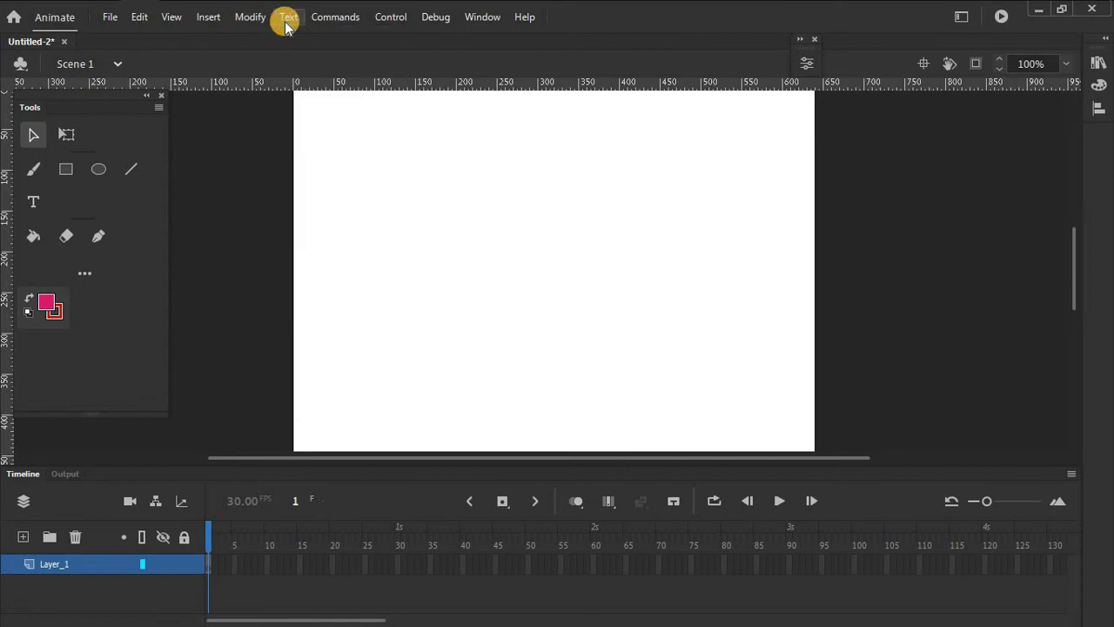
left_click(286, 25)
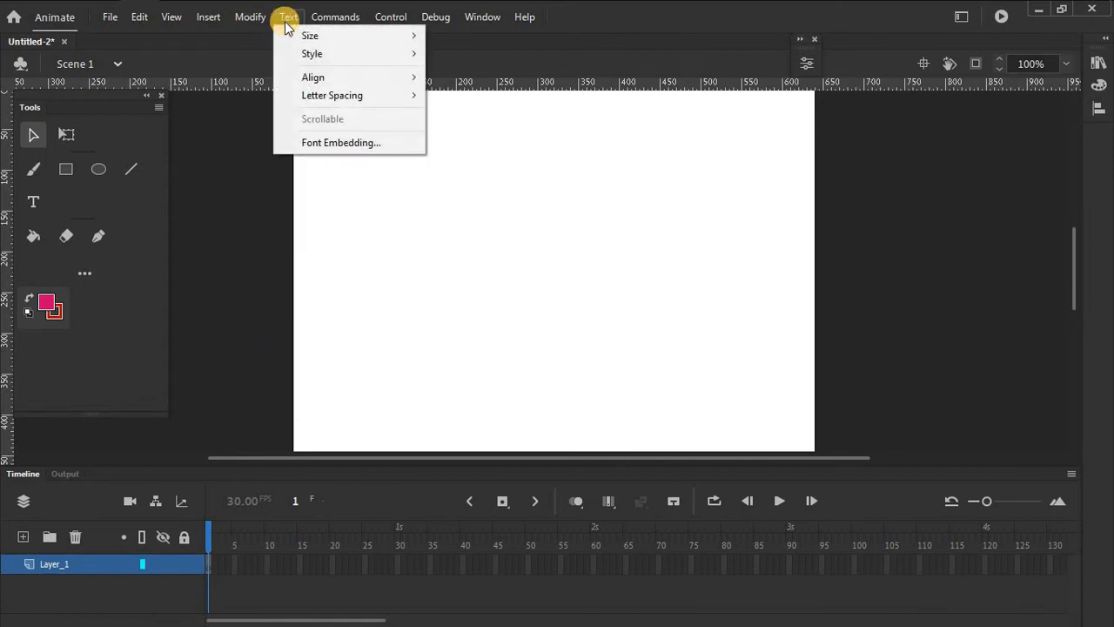
mouse_move(334, 39)
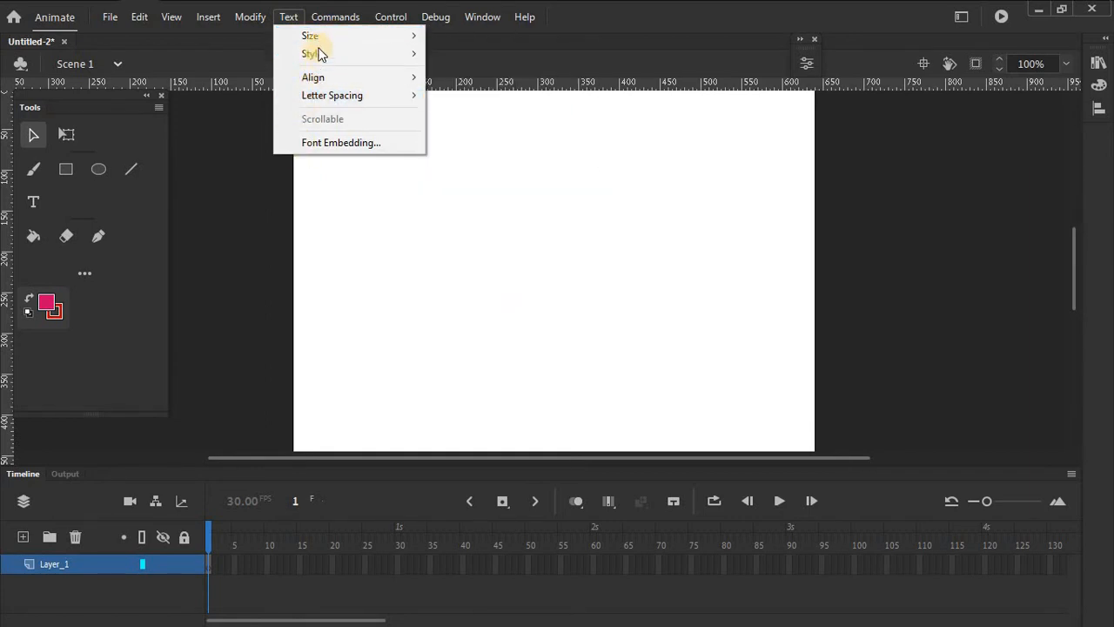
left_click(265, 203)
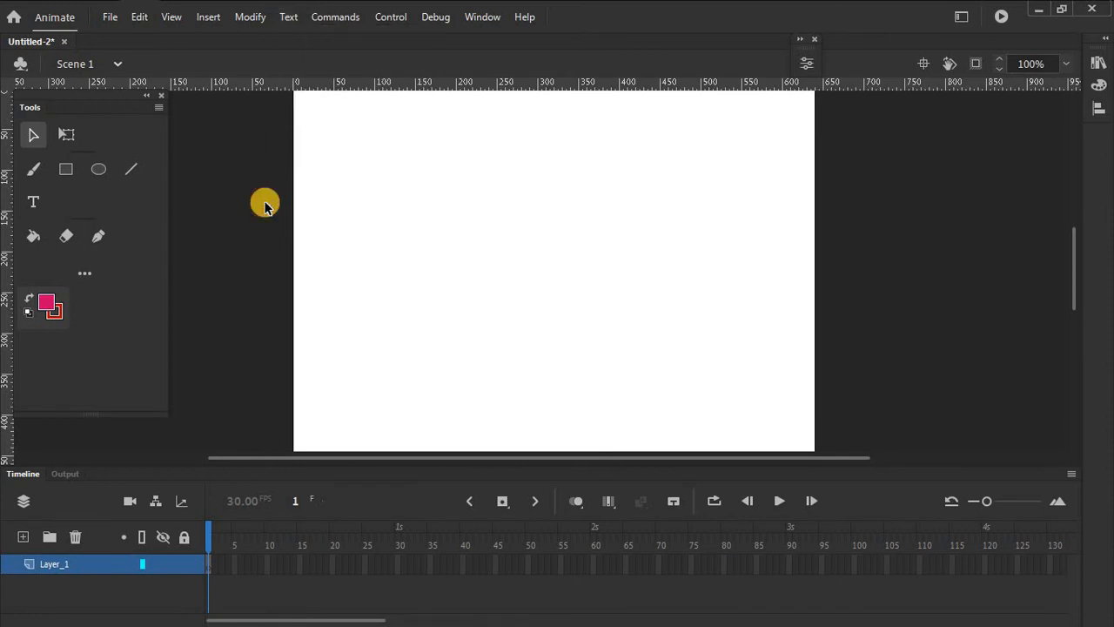
left_click(333, 17)
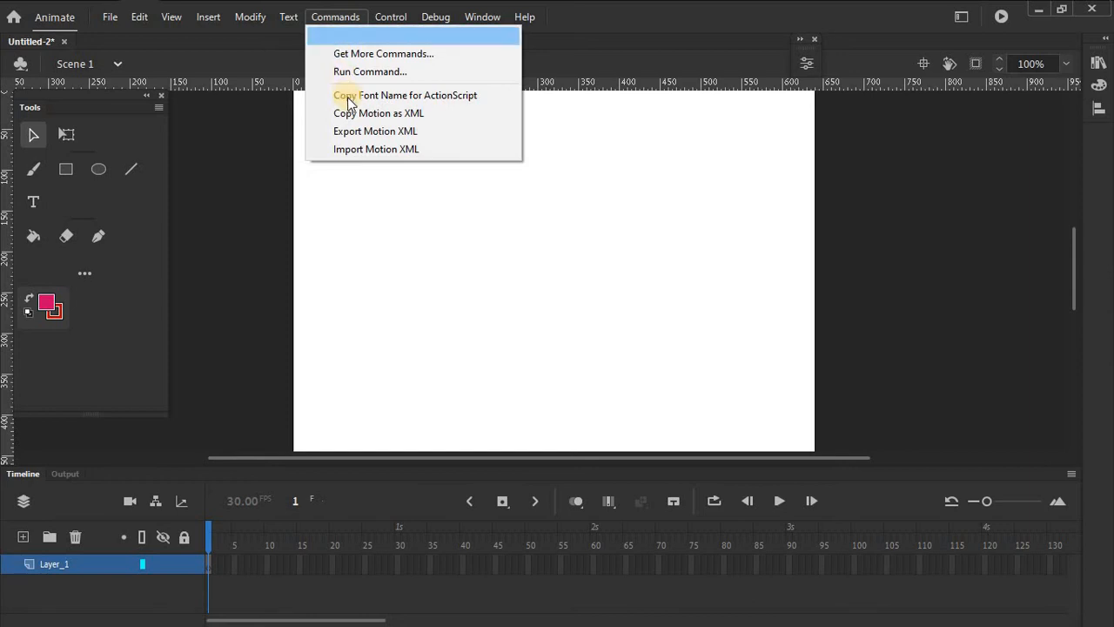
left_click(392, 17)
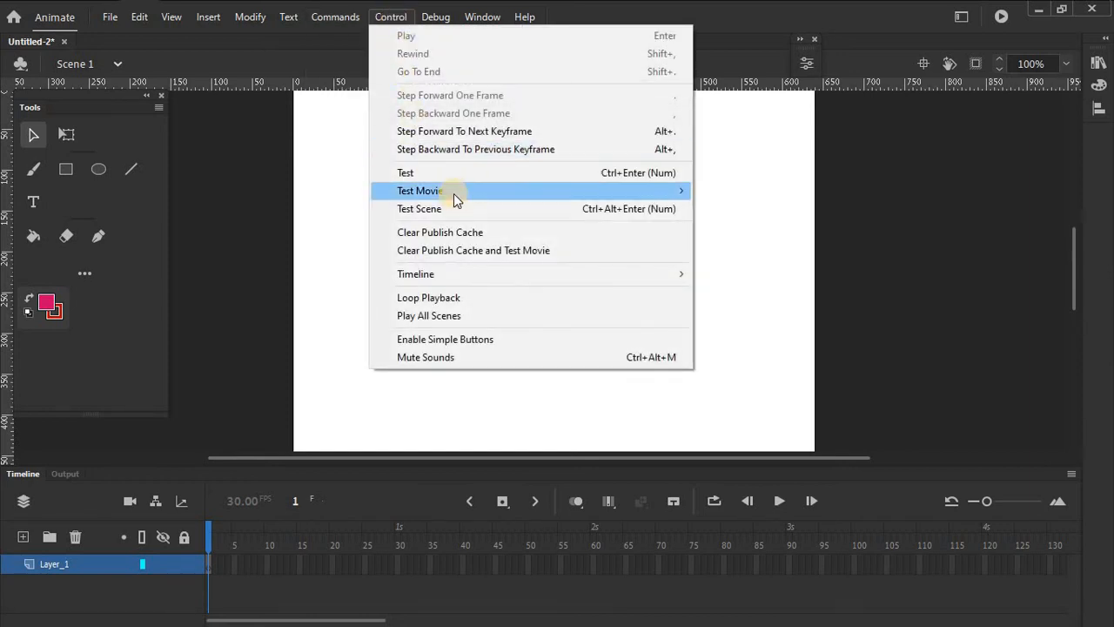
mouse_move(453, 197)
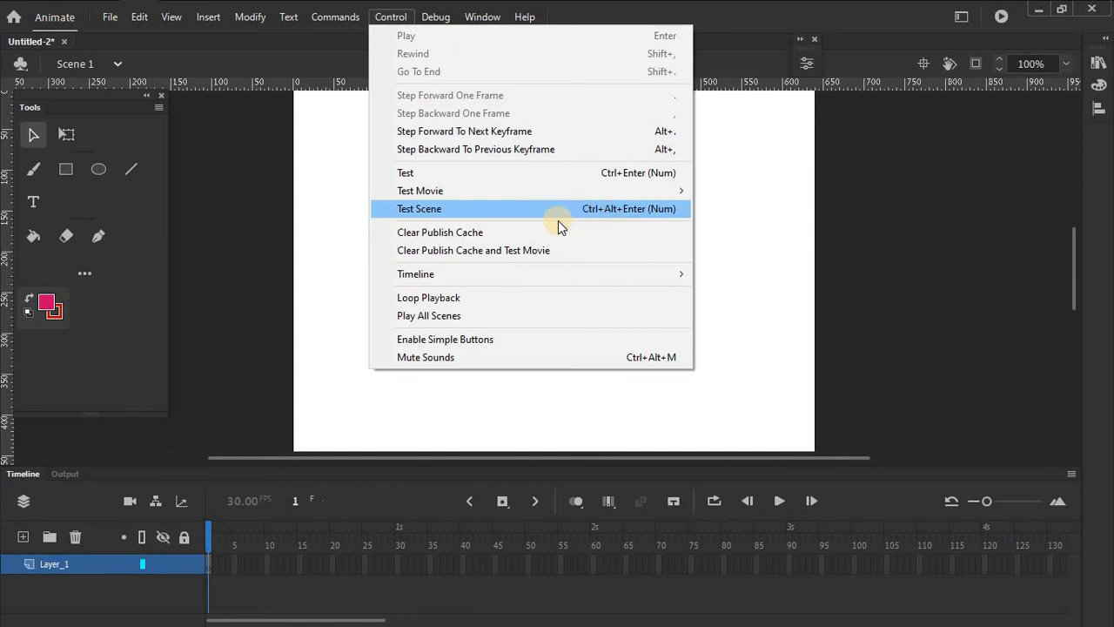
left_click(297, 205)
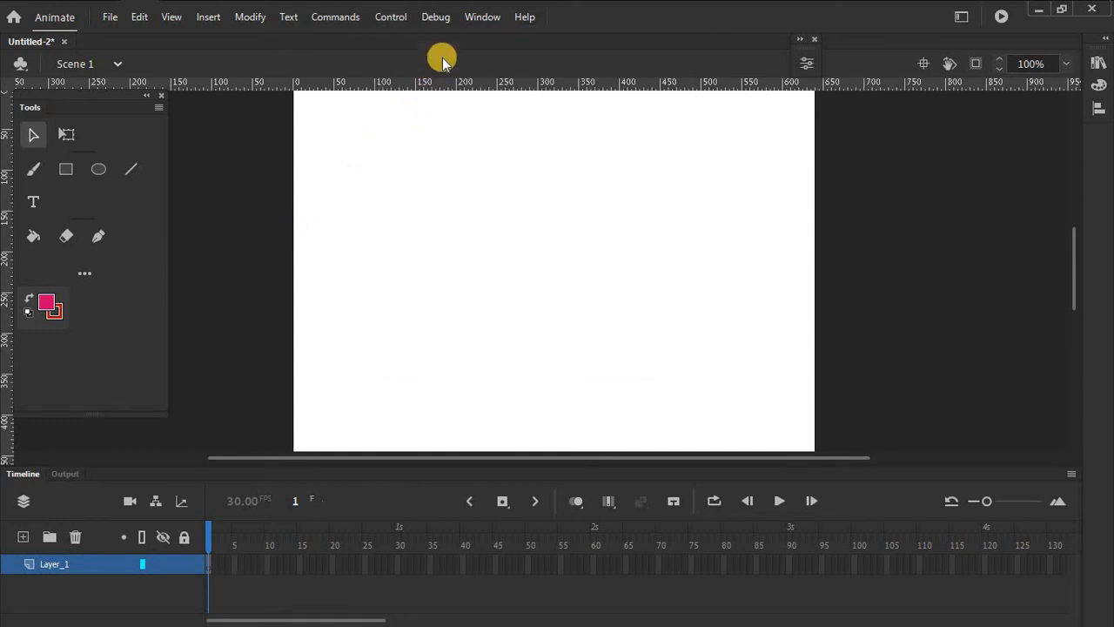
Step: Show the Properties panel and dock it in the collapsed panel column below Align
left_click(484, 19)
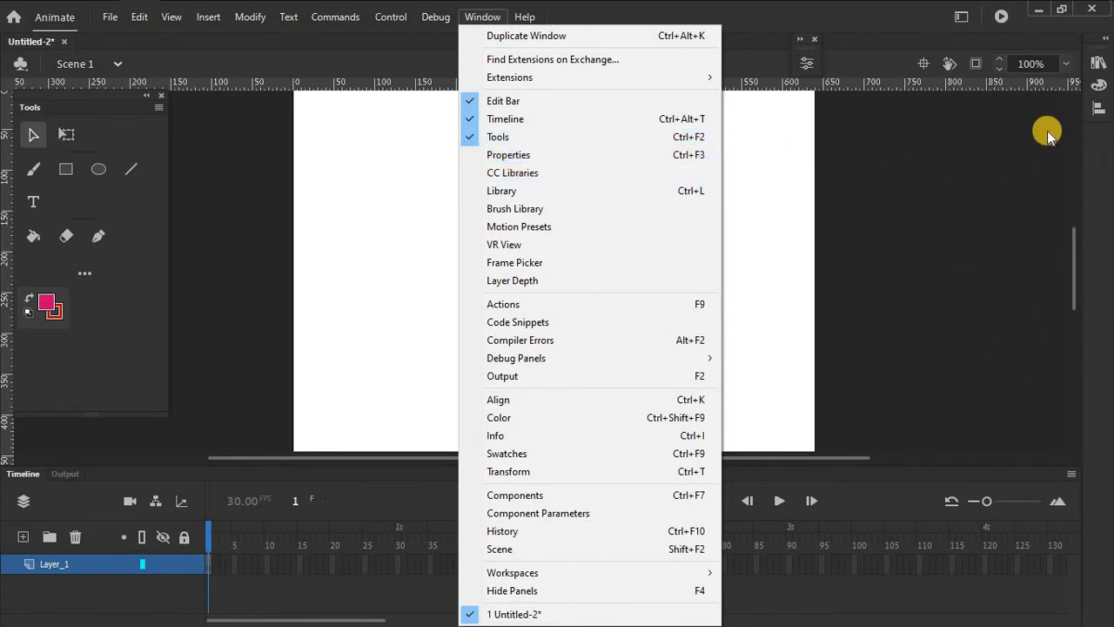
left_click(515, 157)
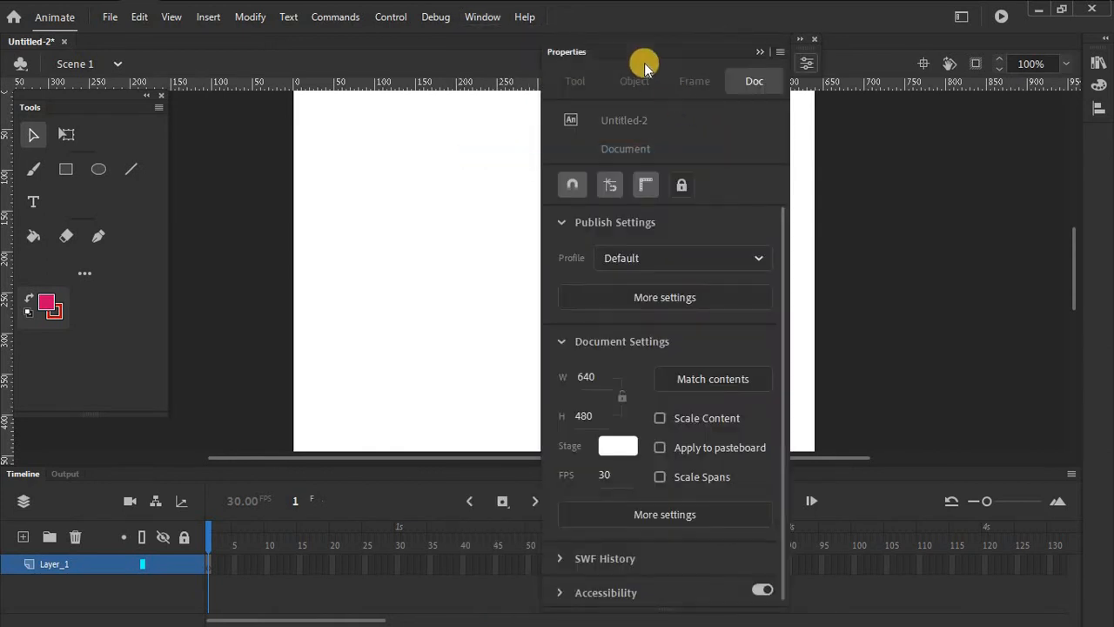
left_click_drag(570, 57, 1085, 142)
left_click_drag(960, 138, 788, 128)
left_click_drag(964, 137, 1103, 131)
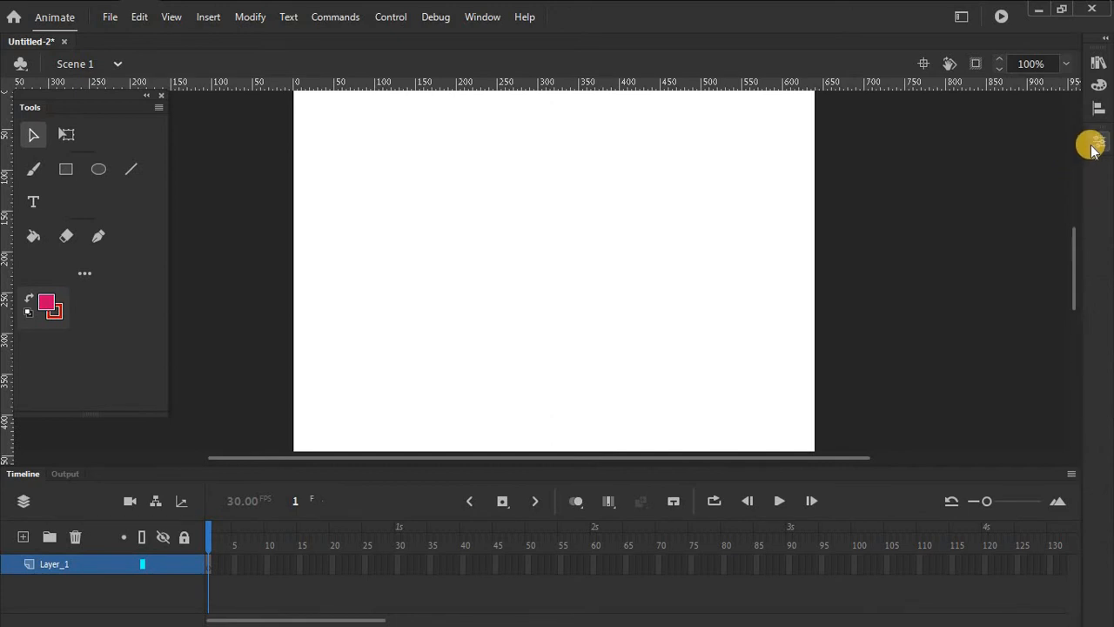
Step: Float the Properties panel over the stage, group the Color panel with it, and switch between the two
left_click(1098, 141)
left_click_drag(925, 62, 756, 62)
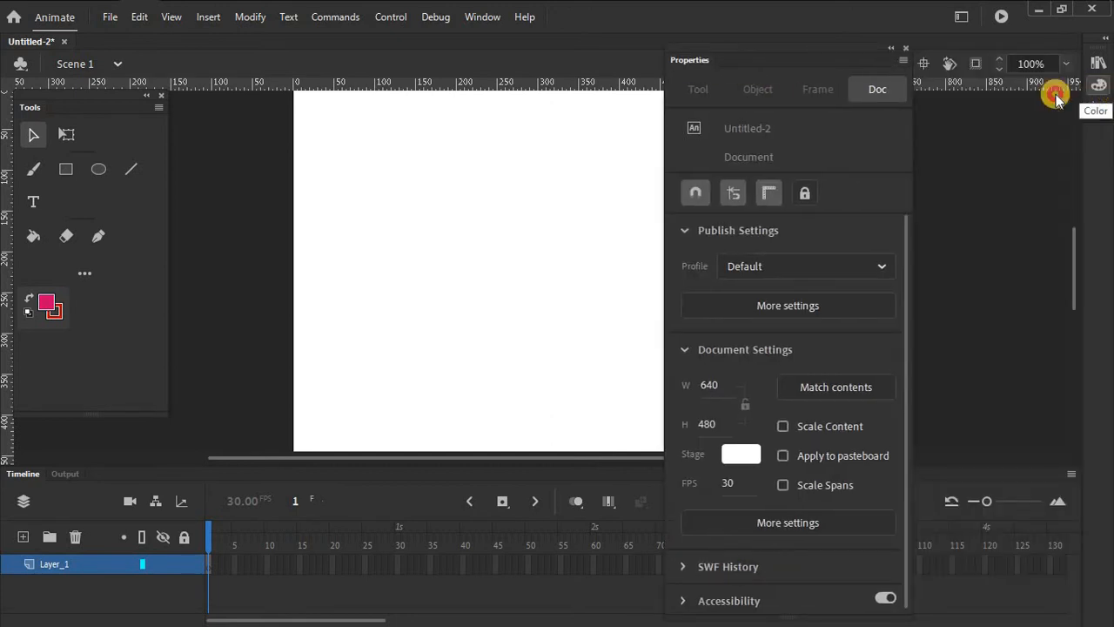
left_click_drag(736, 74, 696, 76)
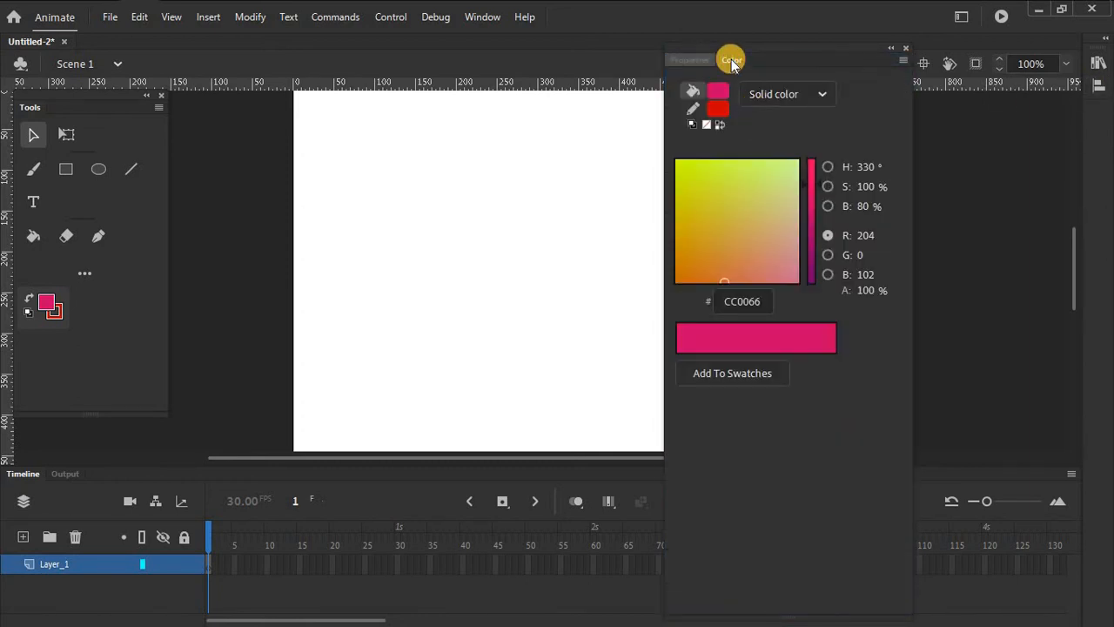
left_click(690, 59)
left_click(733, 60)
left_click(706, 59)
left_click(729, 60)
left_click(705, 61)
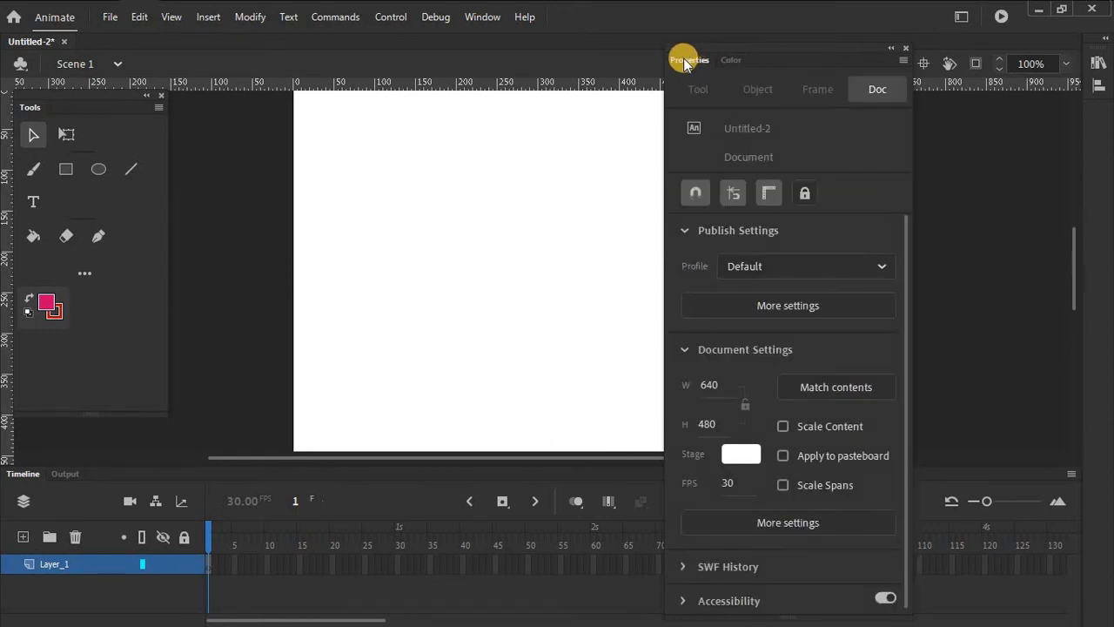
Step: Dock the Properties and Color panels separately in the collapsed panel column below Align
left_click_drag(684, 62, 1099, 94)
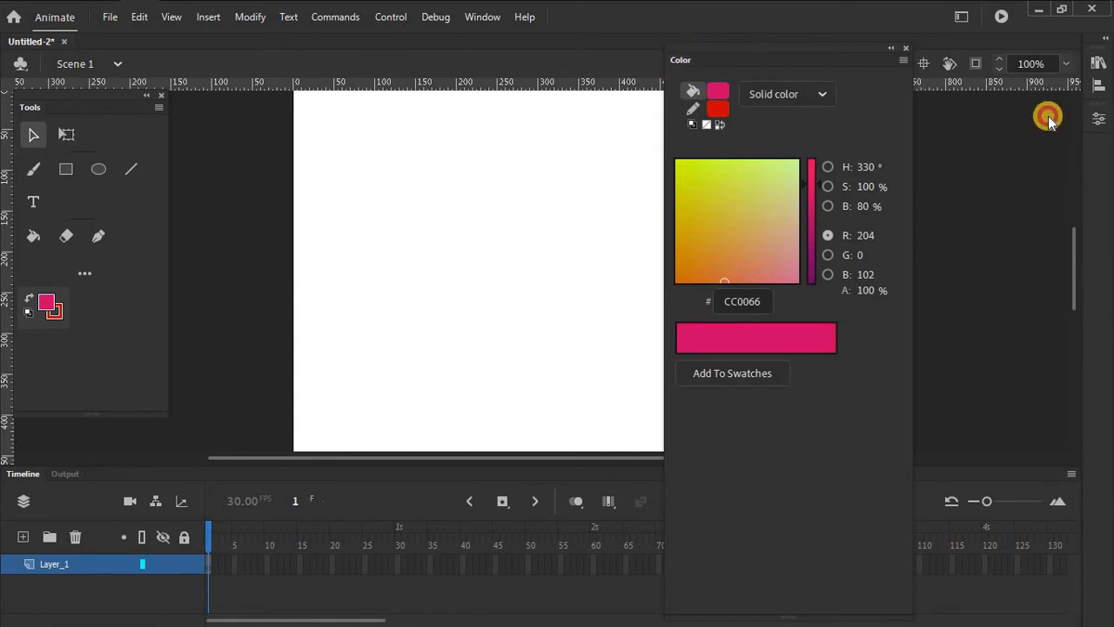
left_click_drag(1049, 120, 1074, 154)
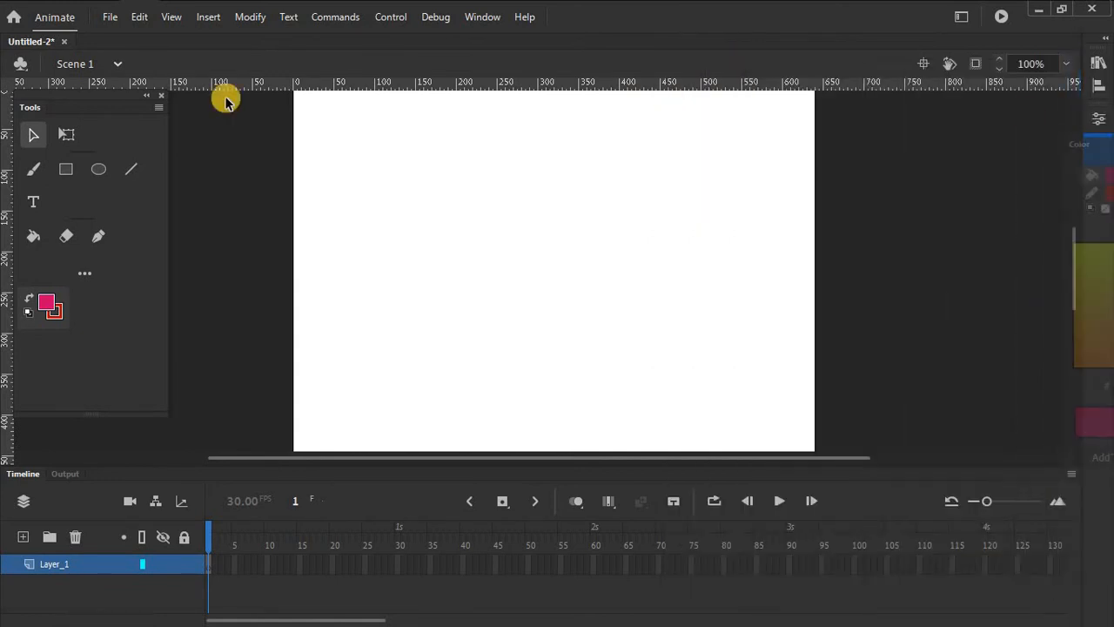
Step: Dock the Tools panel along the workspace edge and float it again over the pasteboard
left_click_drag(87, 100, 5, 113)
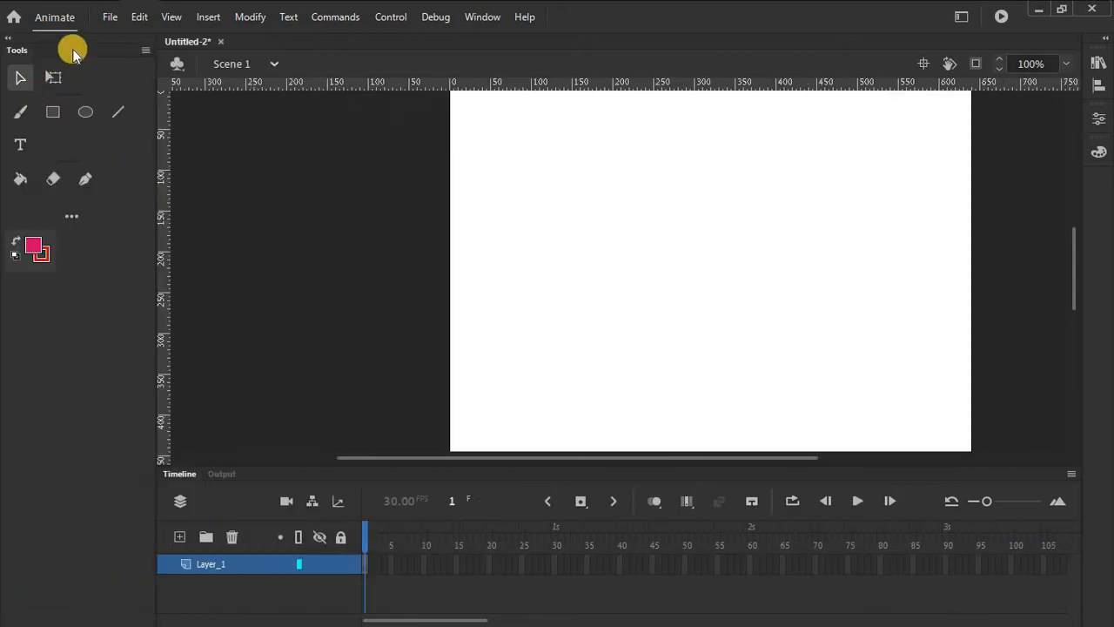
left_click_drag(68, 35, 72, 104)
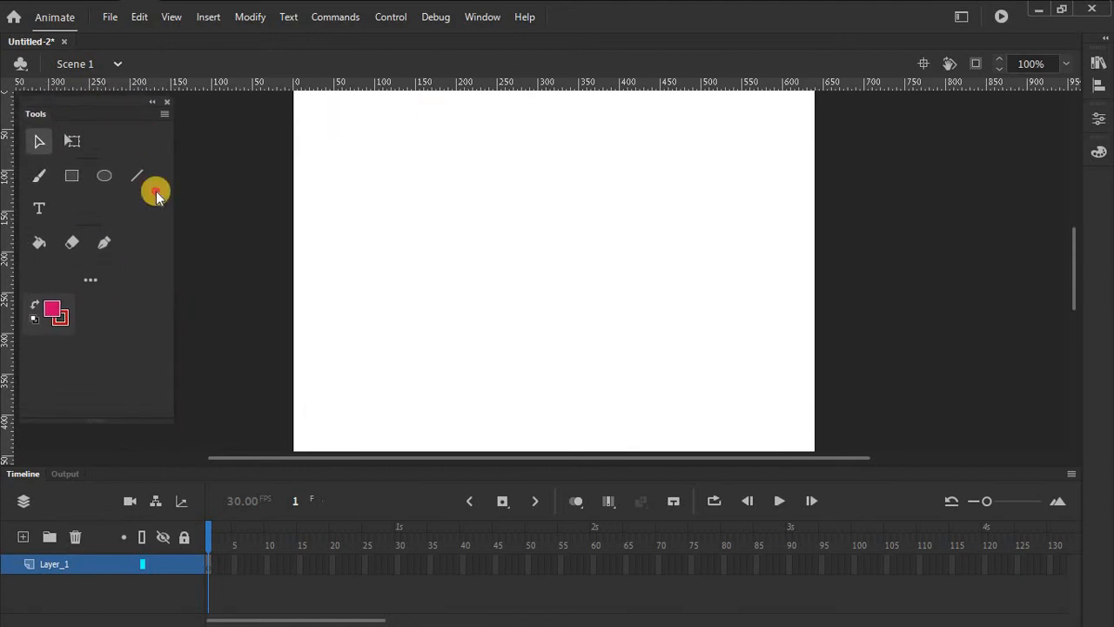
left_click_drag(131, 109, 106, 105)
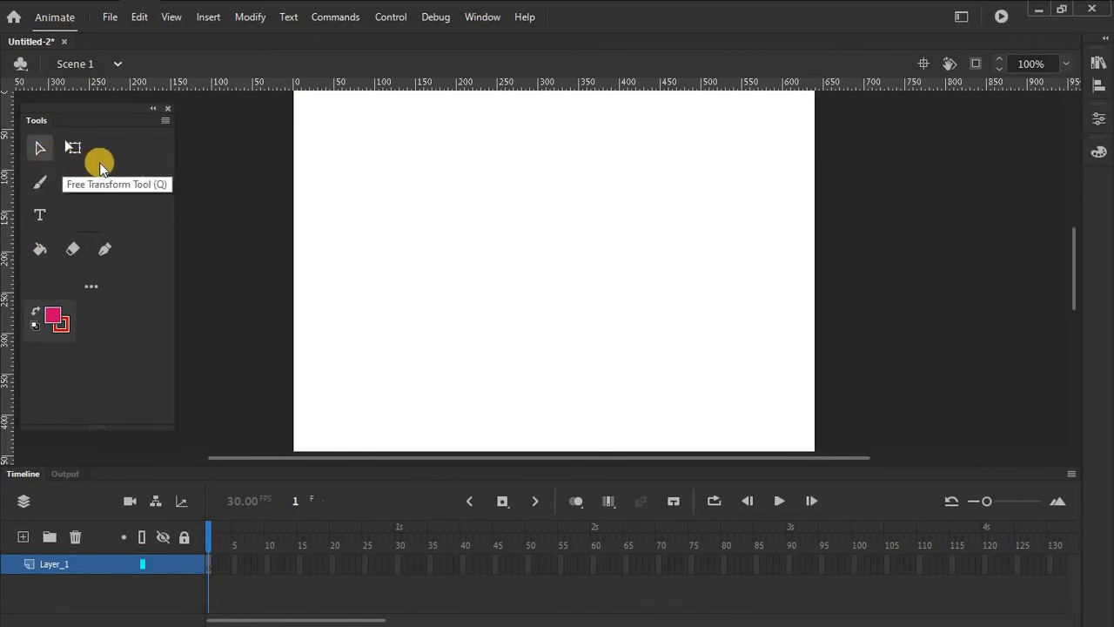
left_click(93, 122)
left_click_drag(93, 122, 169, 117)
Step: Close the Tools panel and show it again, floating beside the stage
left_click(175, 114)
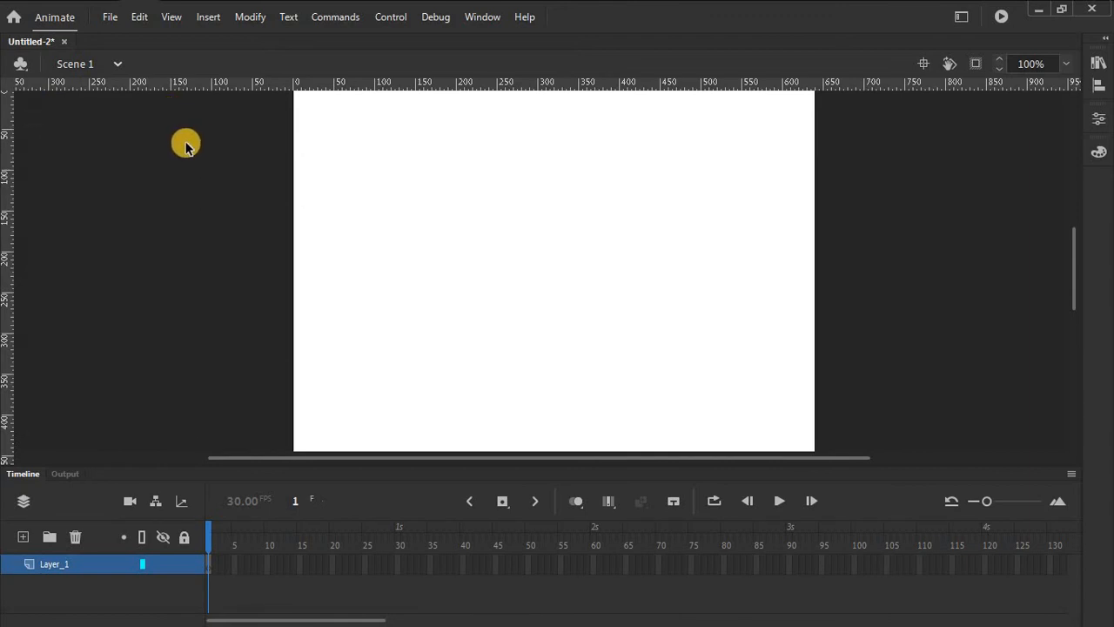
left_click(477, 16)
left_click(519, 138)
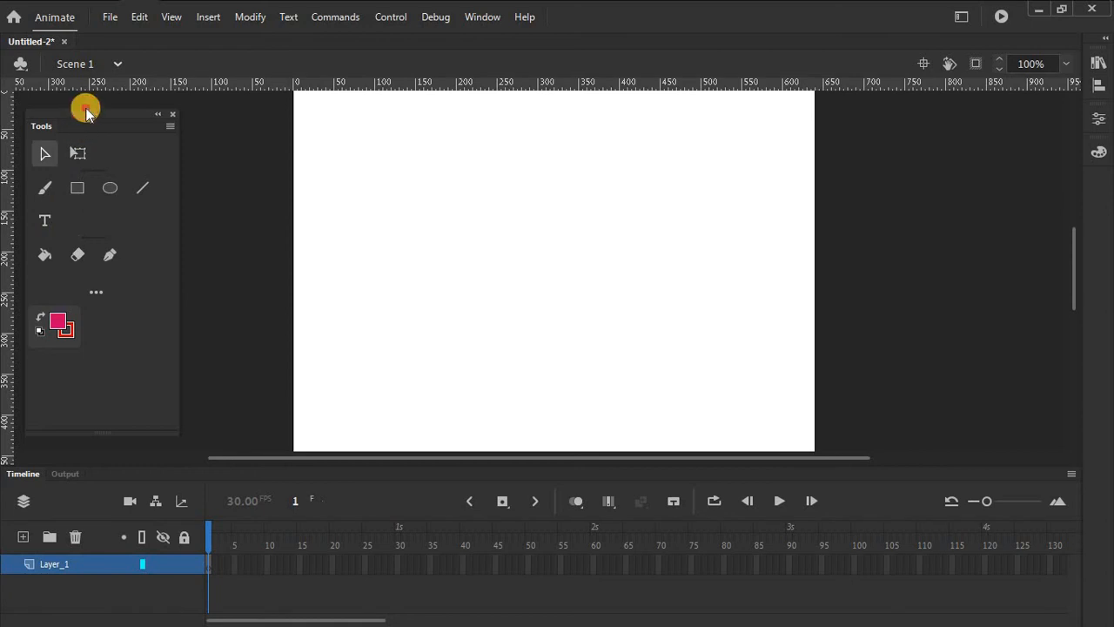
left_click_drag(87, 108, 85, 120)
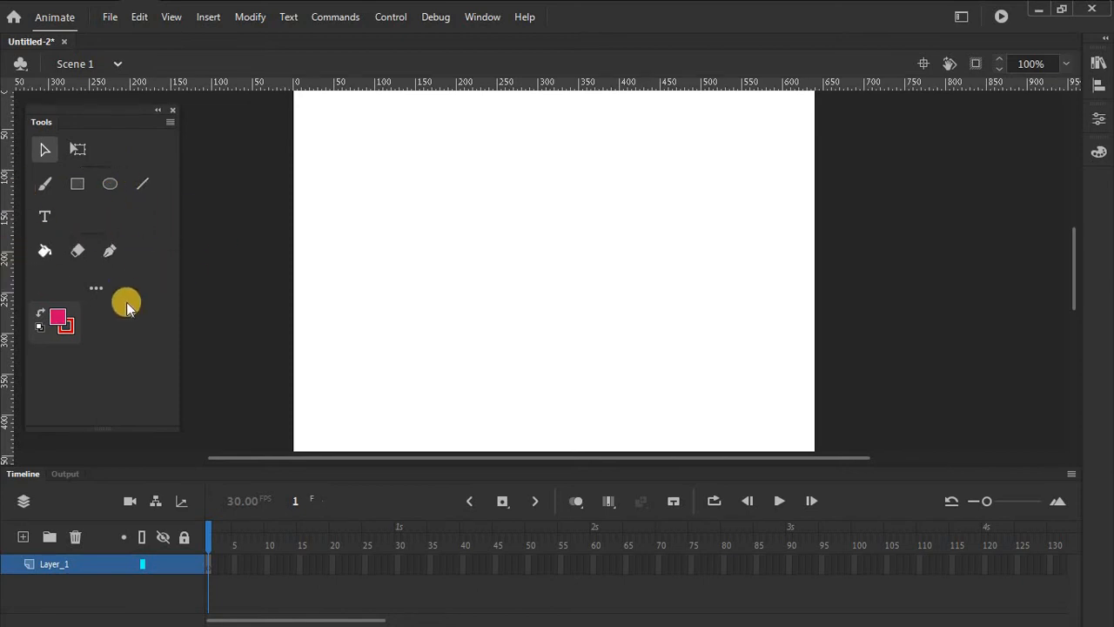
Step: Examine the additional tools that can be added to the Tools panel, and close the list without adding any
left_click(98, 286)
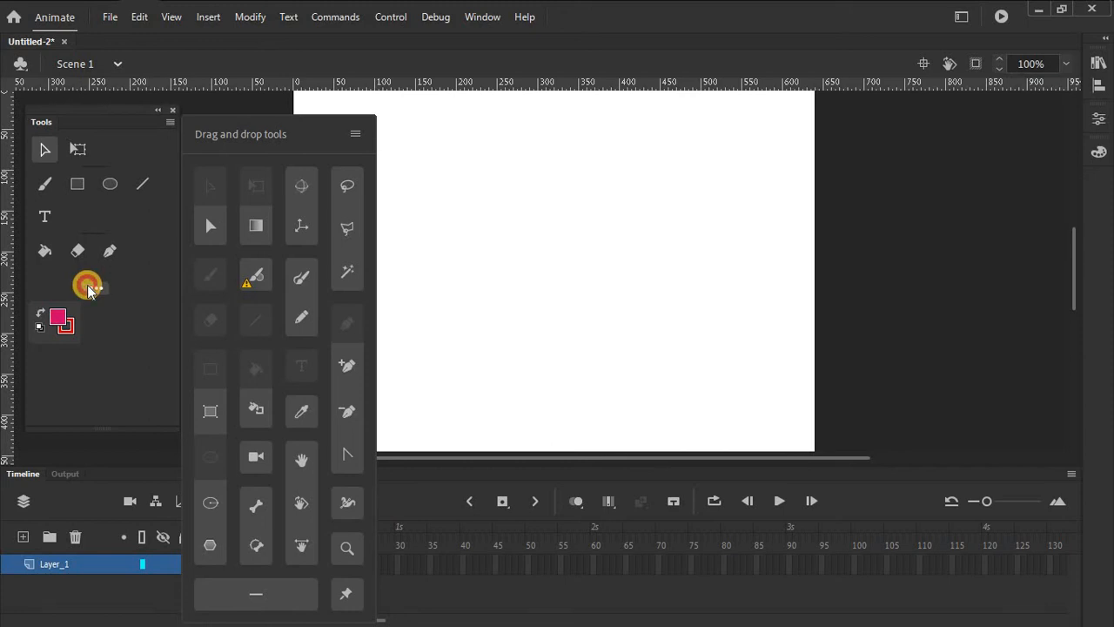
left_click(93, 161)
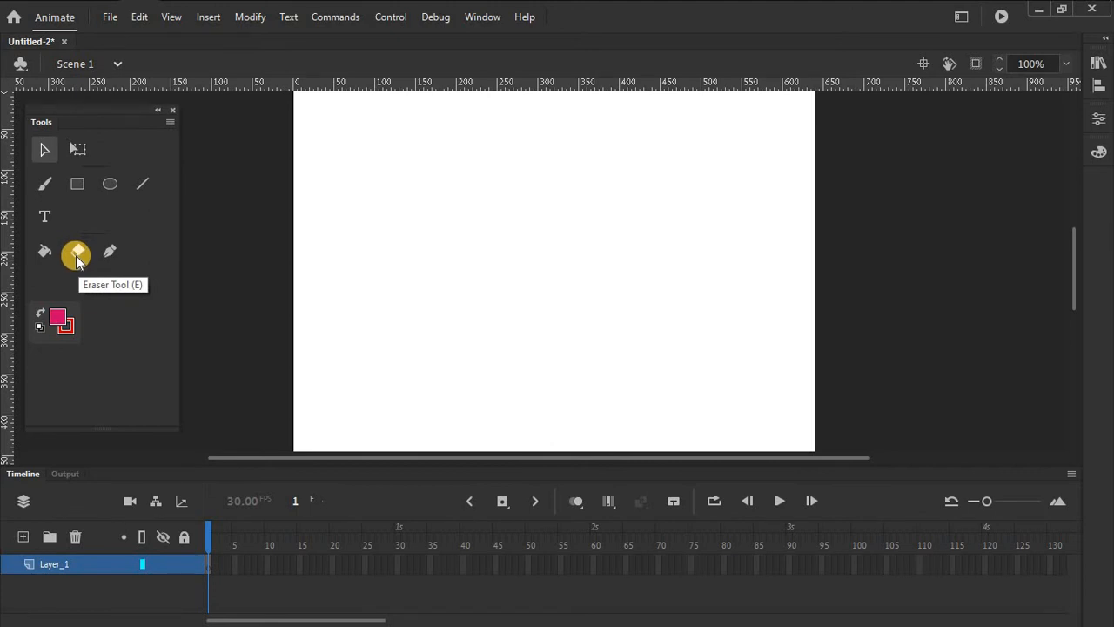
Step: Try the no-color option for the fill, and set the fill color to dark blue
left_click(59, 323)
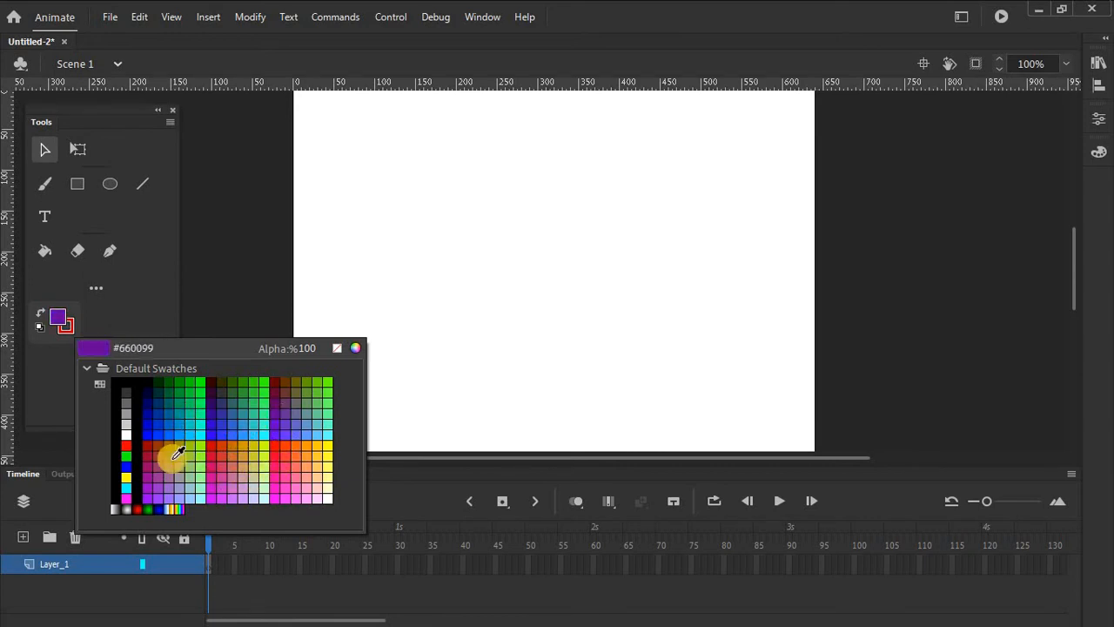
left_click(335, 348)
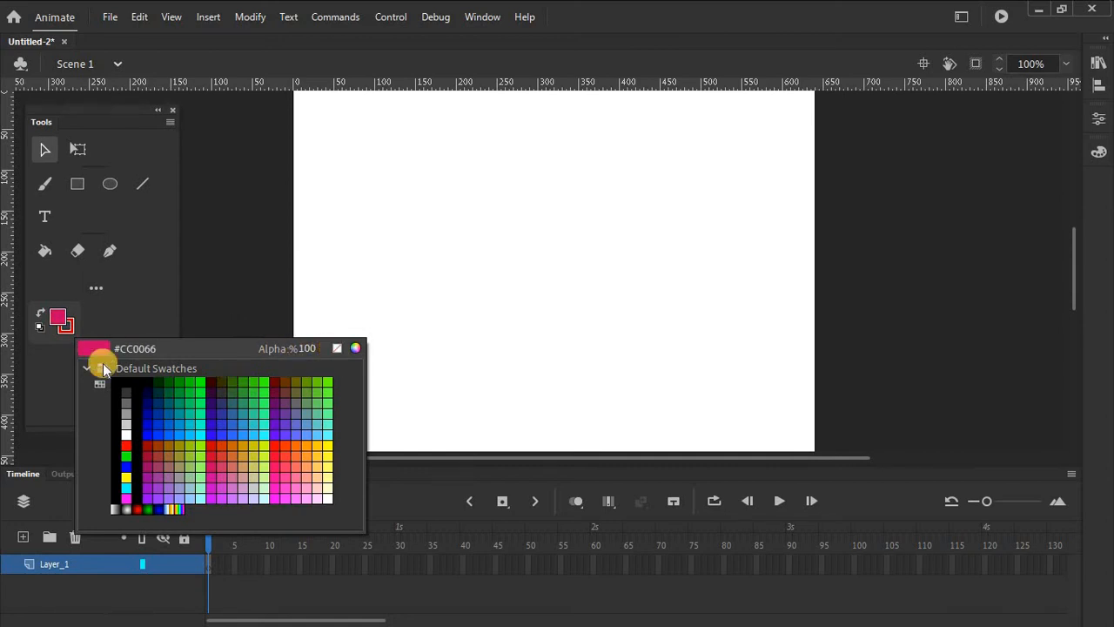
left_click(59, 320)
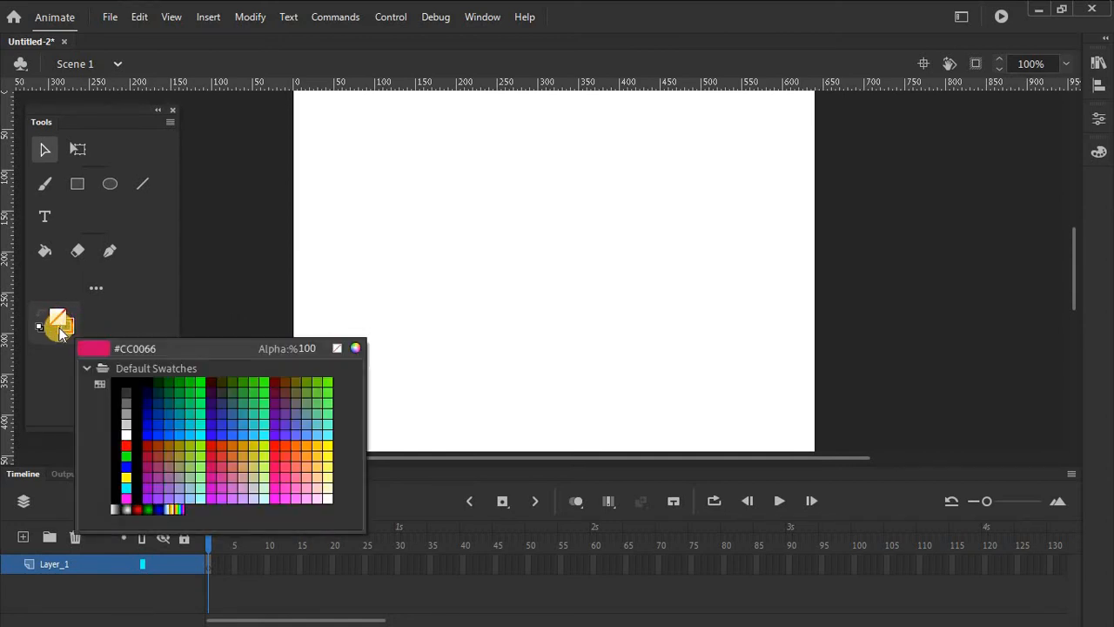
left_click(146, 410)
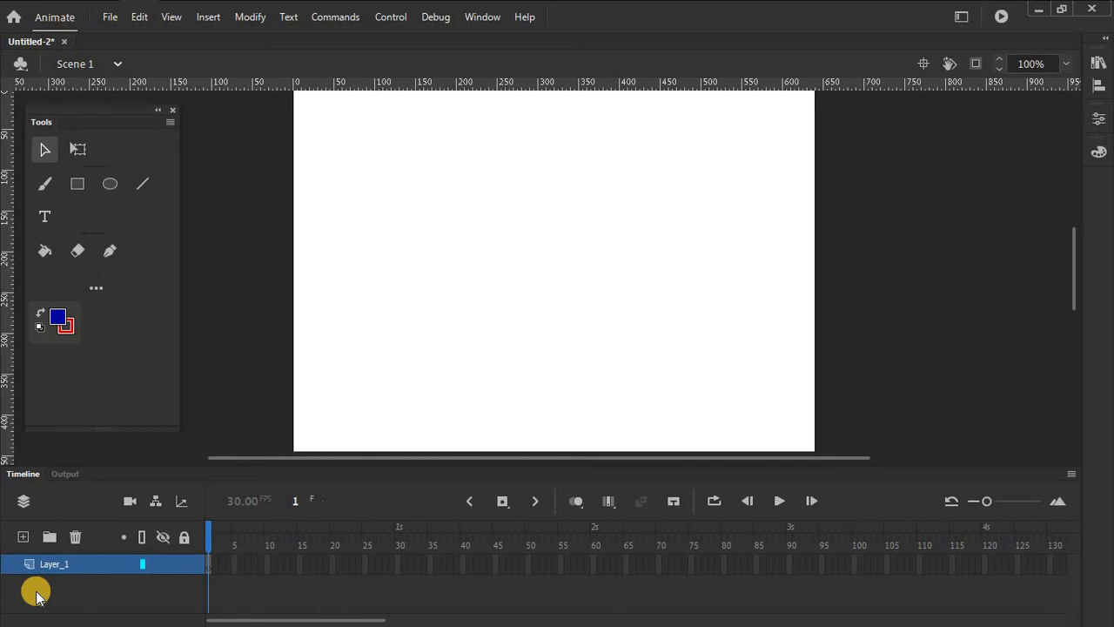
Step: Add a new layer above Layer_1, switch to Layer_1, and make the new layer active again
left_click(17, 541)
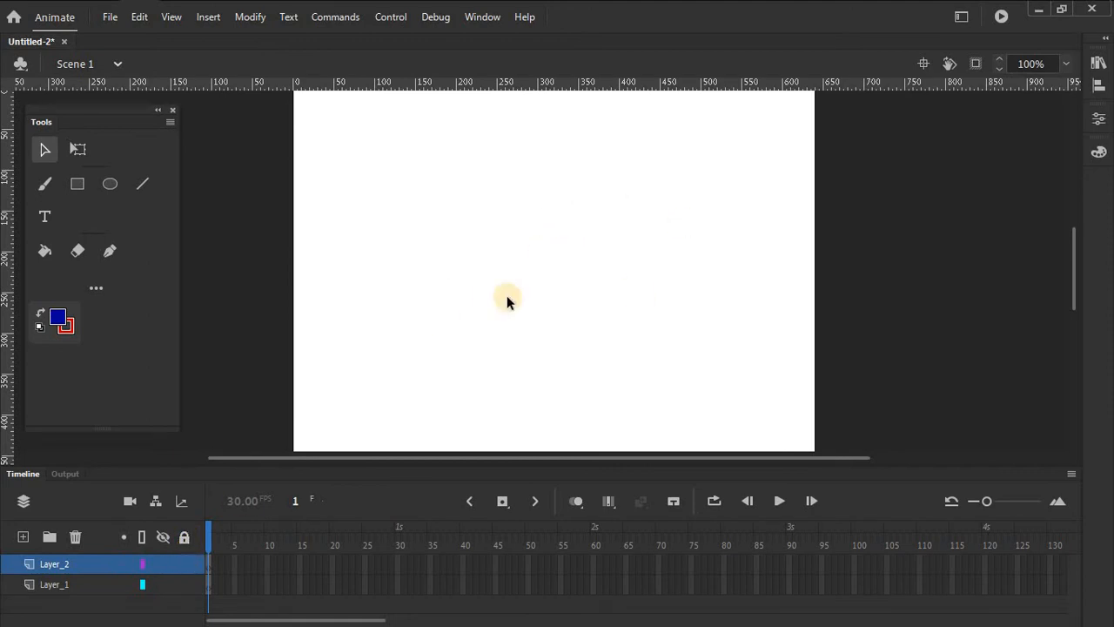
left_click(52, 592)
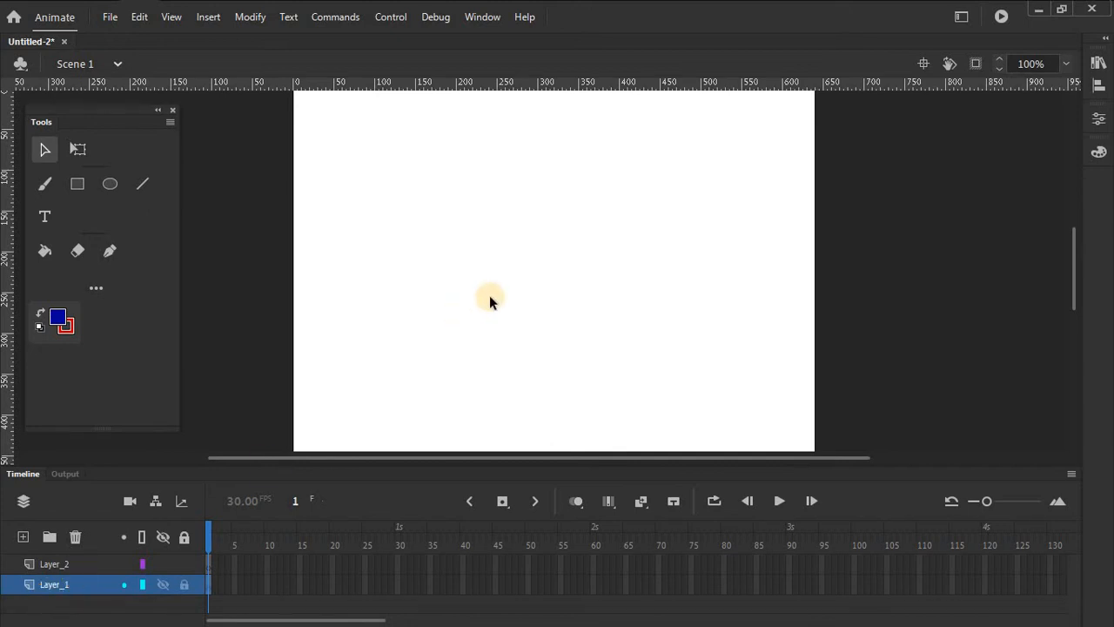
left_click(54, 564)
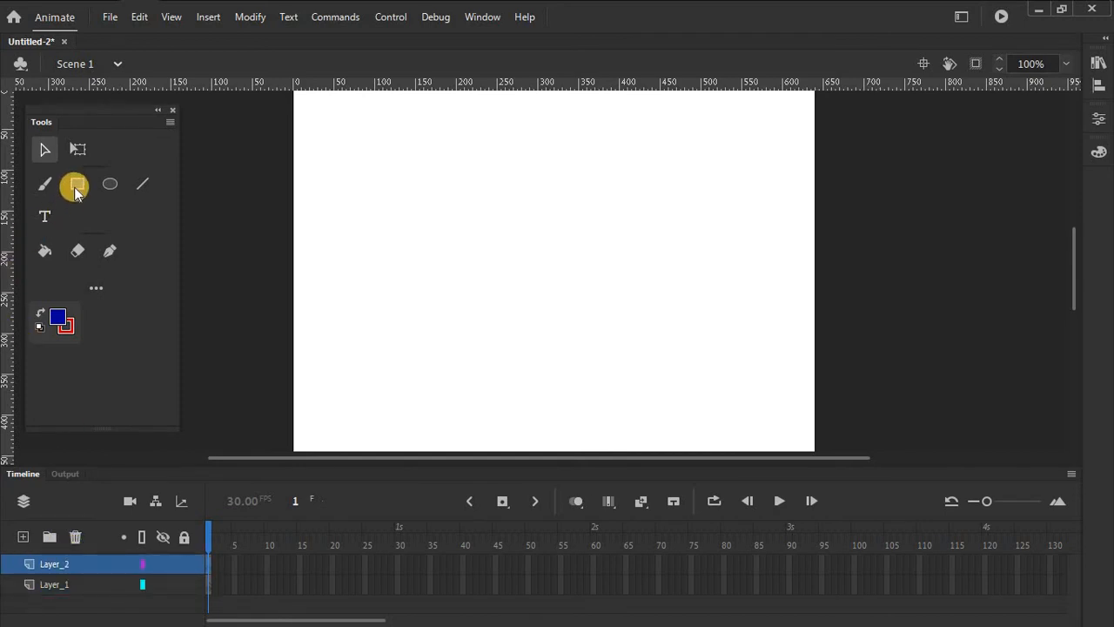
Step: Draw a dark blue rectangle about 127 × 147 px on Layer_2 and a circle about 145 px across to its right on Layer_1
left_click(75, 188)
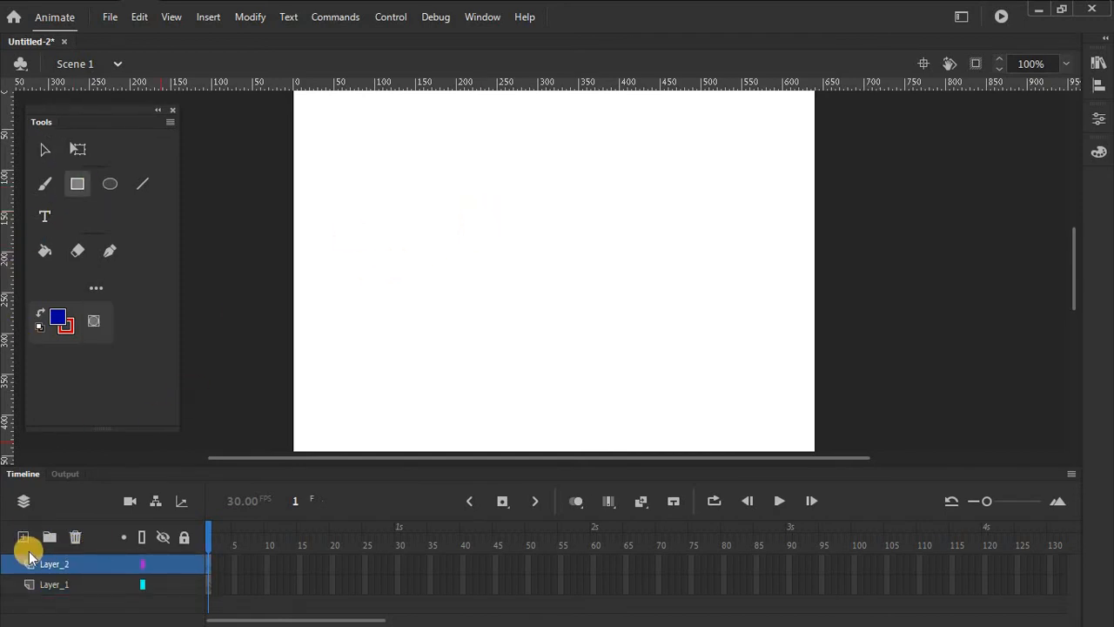
left_click_drag(409, 200, 512, 320)
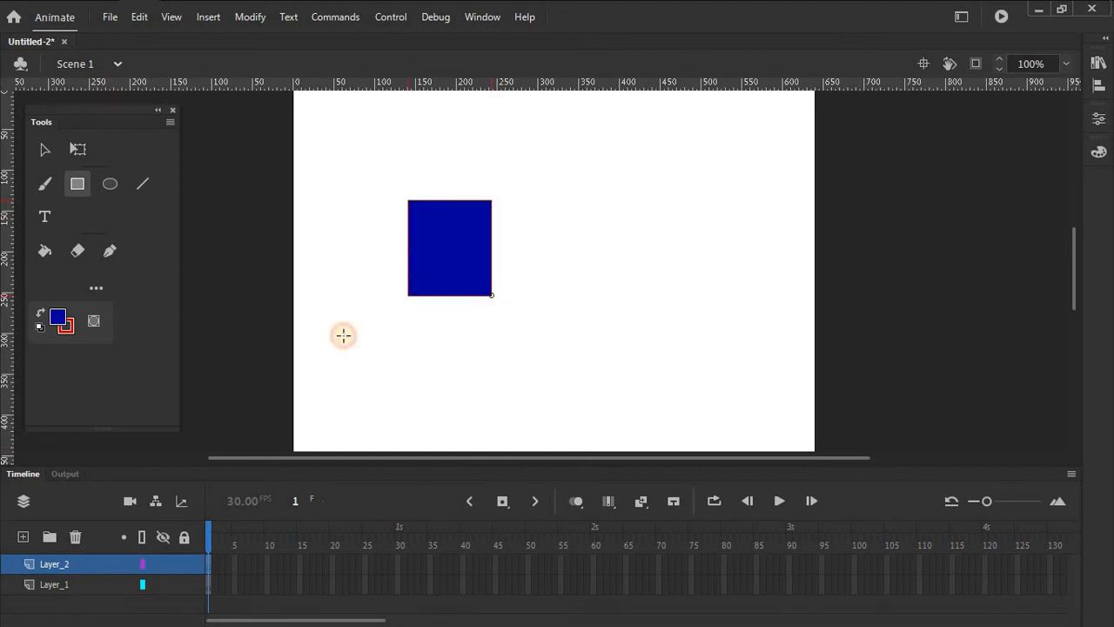
left_click(105, 187)
left_click(54, 581)
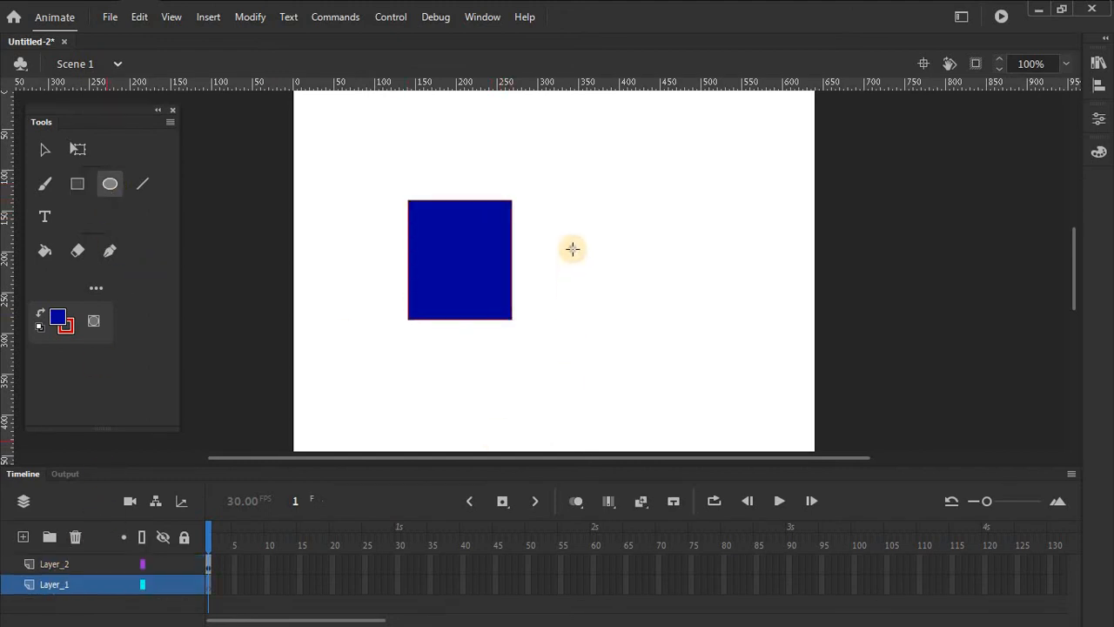
mouse_move(573, 249)
left_mouse_down()
mouse_move(671, 371)
mouse_move(690, 367)
left_mouse_up()
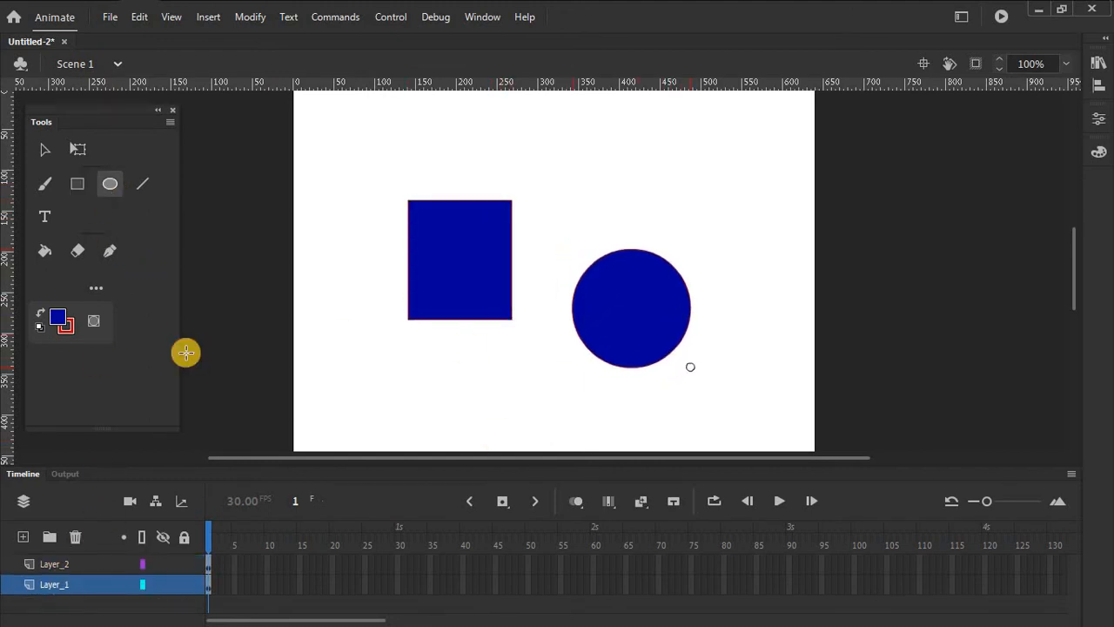
Step: Change the fill of the circle on Layer_1 to yellow
left_click(44, 149)
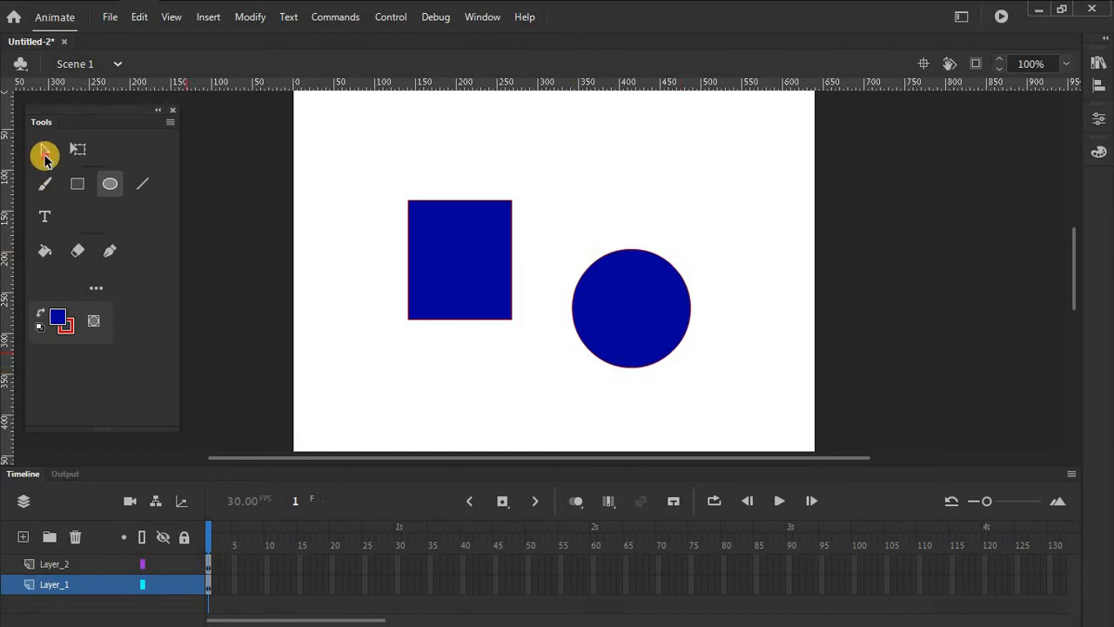
left_click(63, 318)
left_click(229, 402)
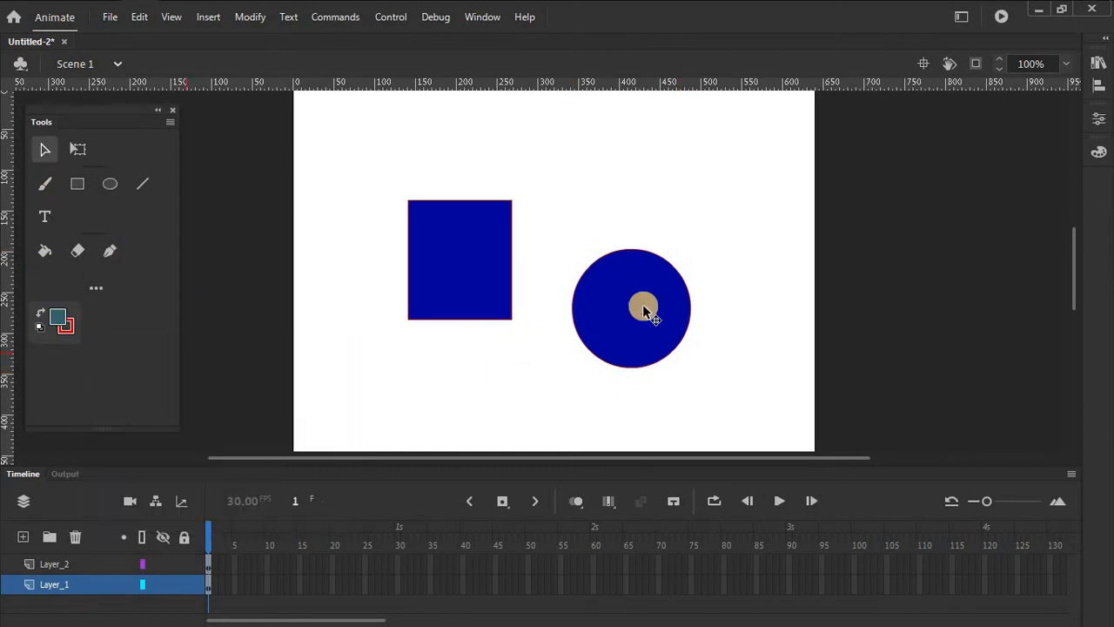
left_click(644, 309)
left_click(59, 317)
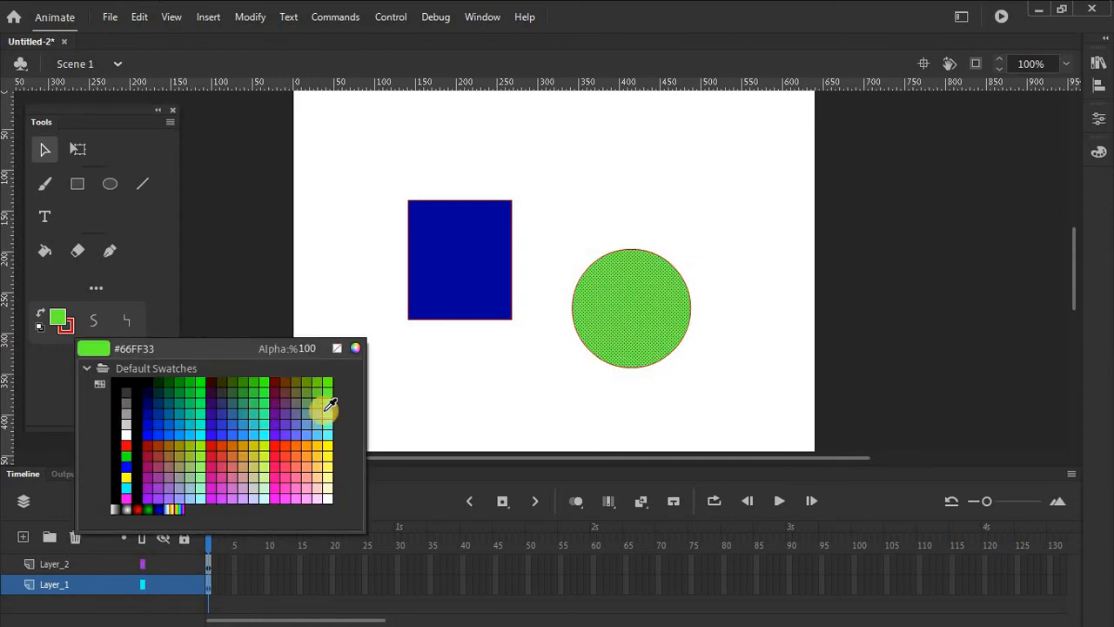
left_click(328, 440)
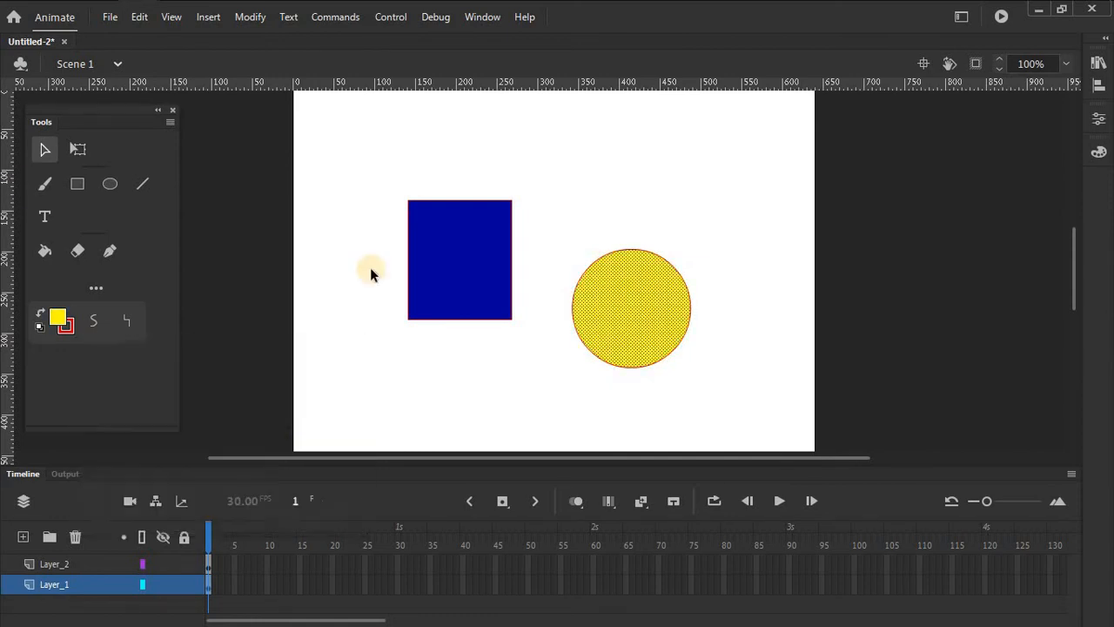
left_click(471, 380)
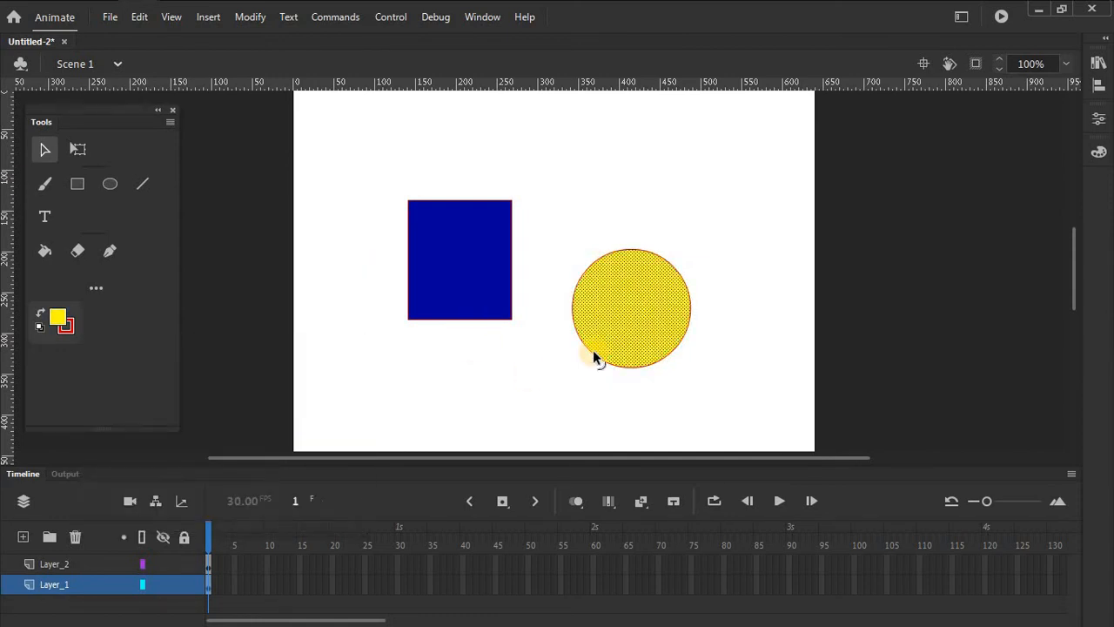
Step: Move the blue rectangle on Layer_2 to the right so that it overlaps the yellow circle
left_click(66, 566)
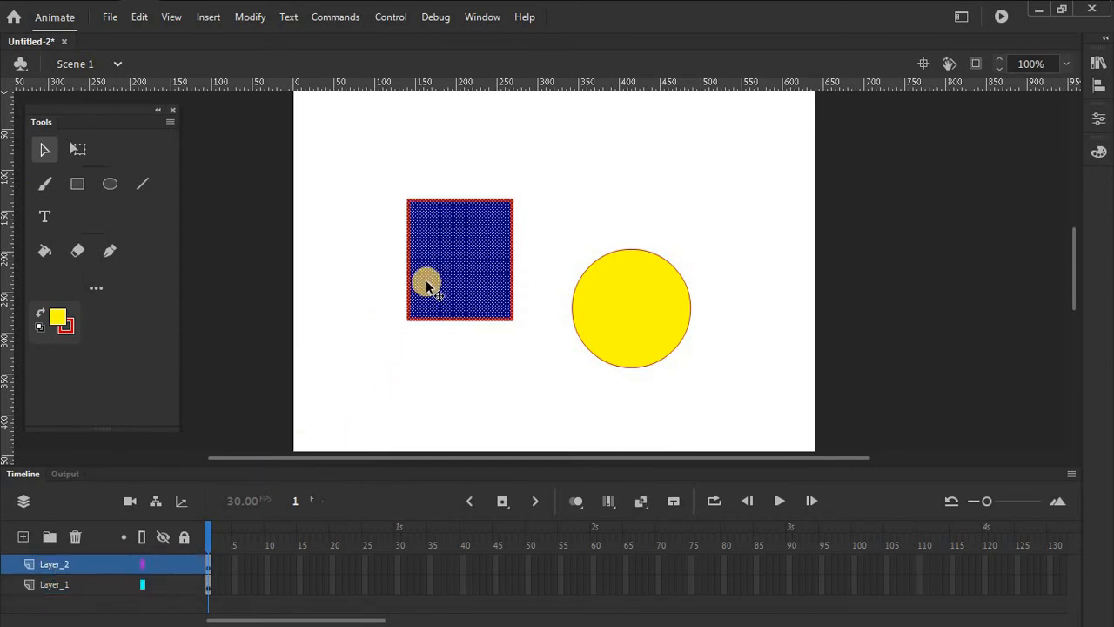
left_click_drag(426, 286, 548, 290)
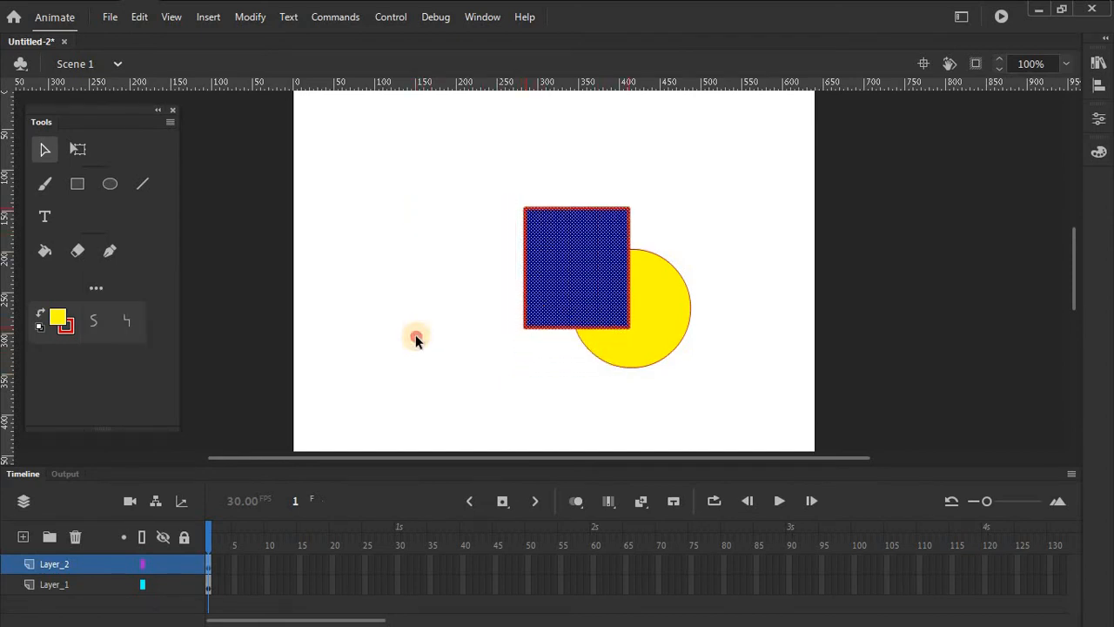
left_click(629, 295)
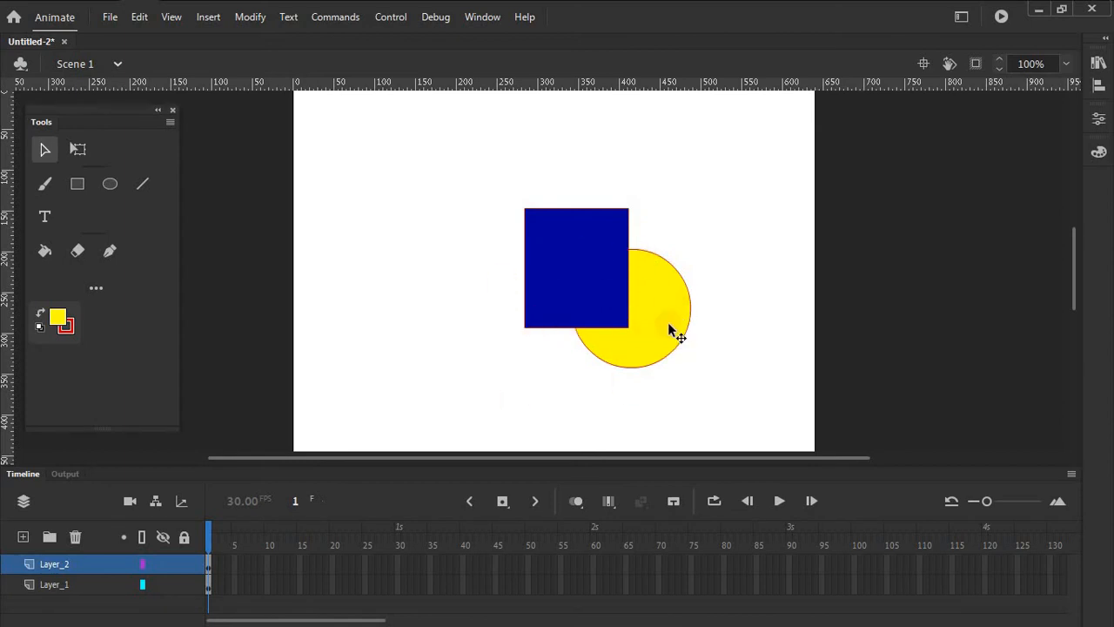
Step: Reorder the layers so that Layer_1 with the circle is above Layer_2
left_click(28, 588)
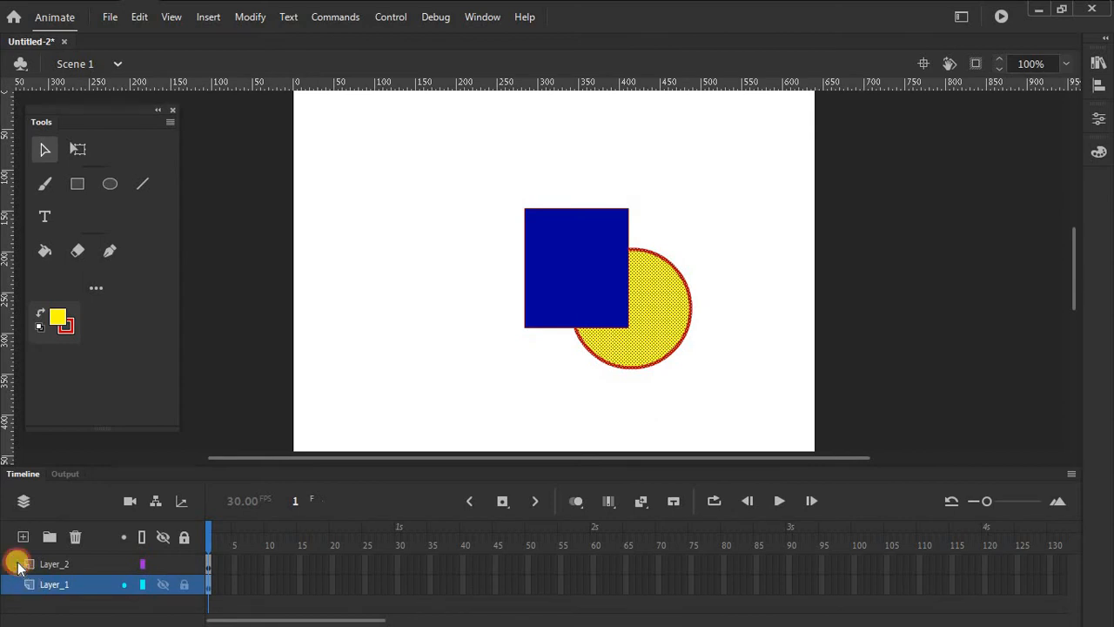
left_click_drag(16, 559, 21, 549)
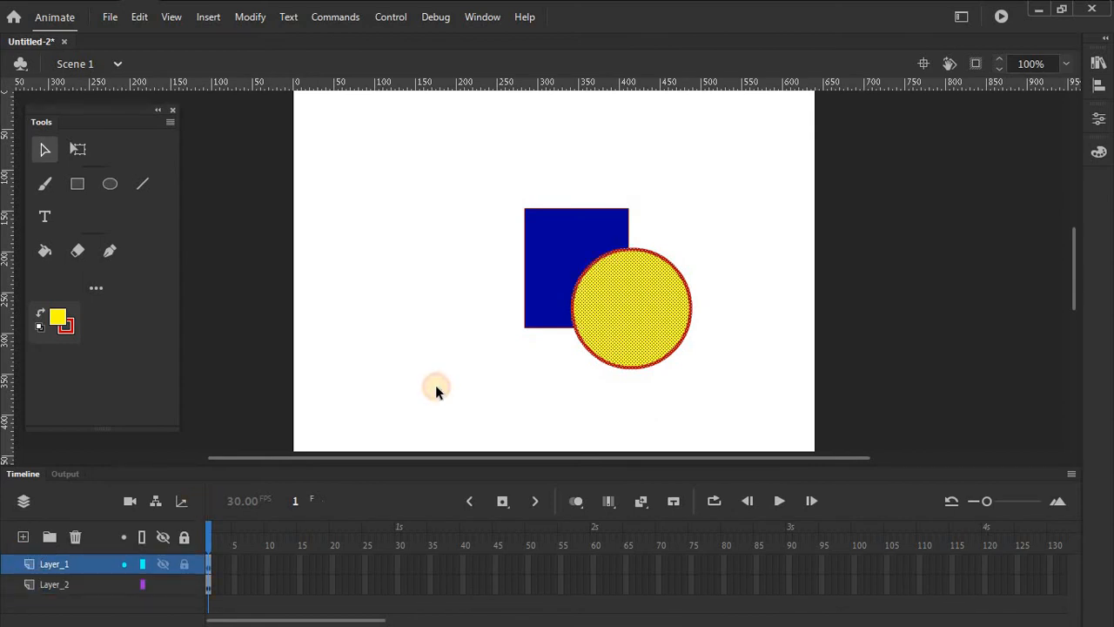
left_click(436, 387)
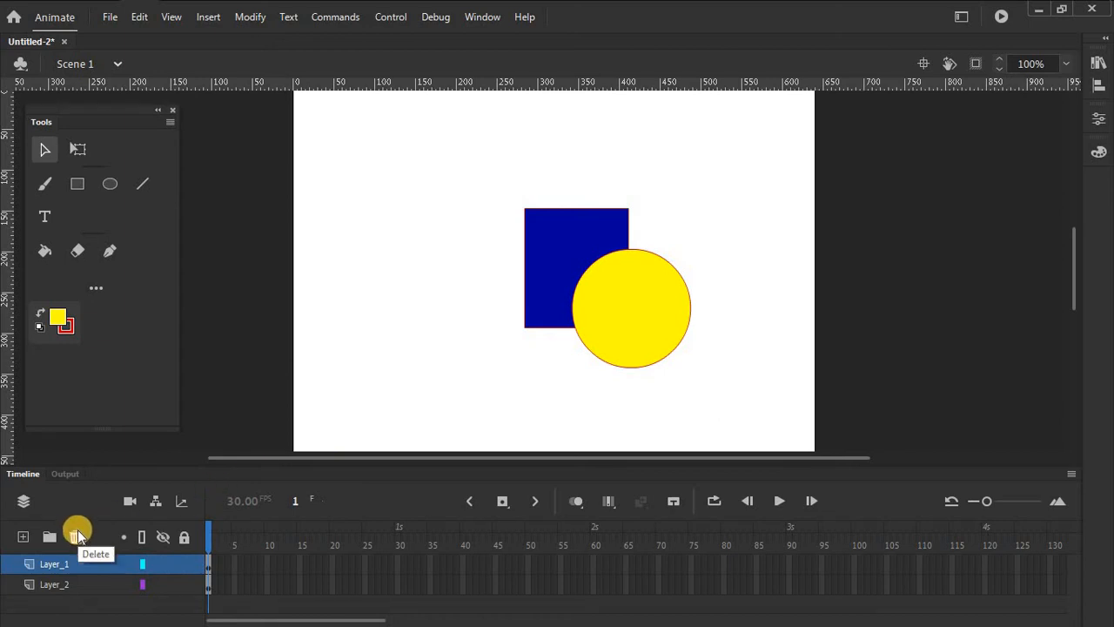
Step: Delete Layer_2 together with the blue rectangle on it
left_click(63, 588)
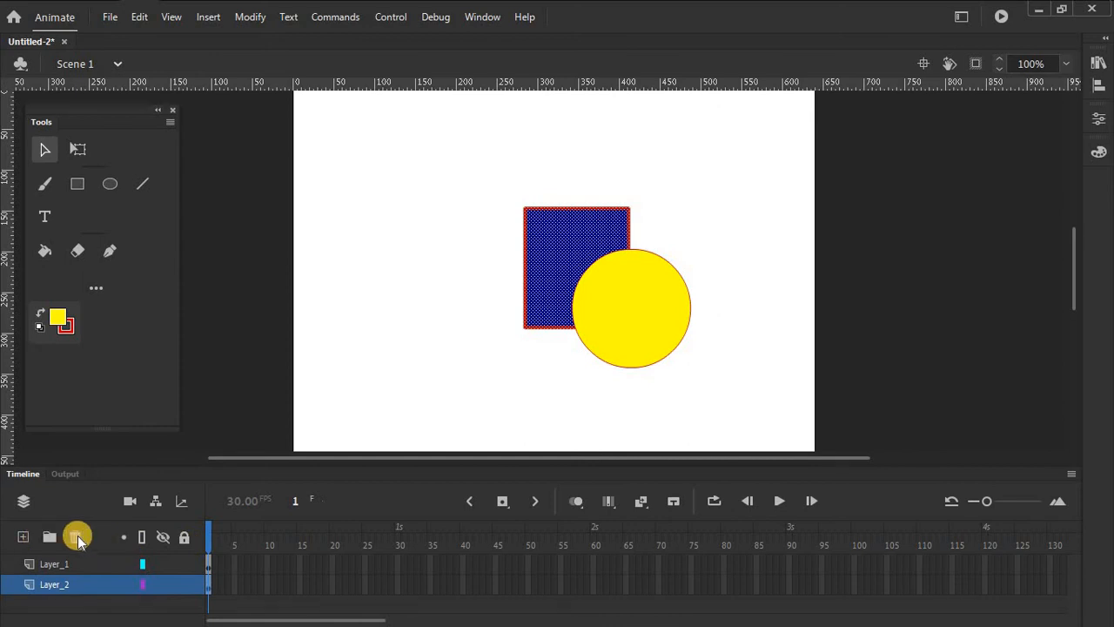
left_click(81, 538)
left_click(531, 206)
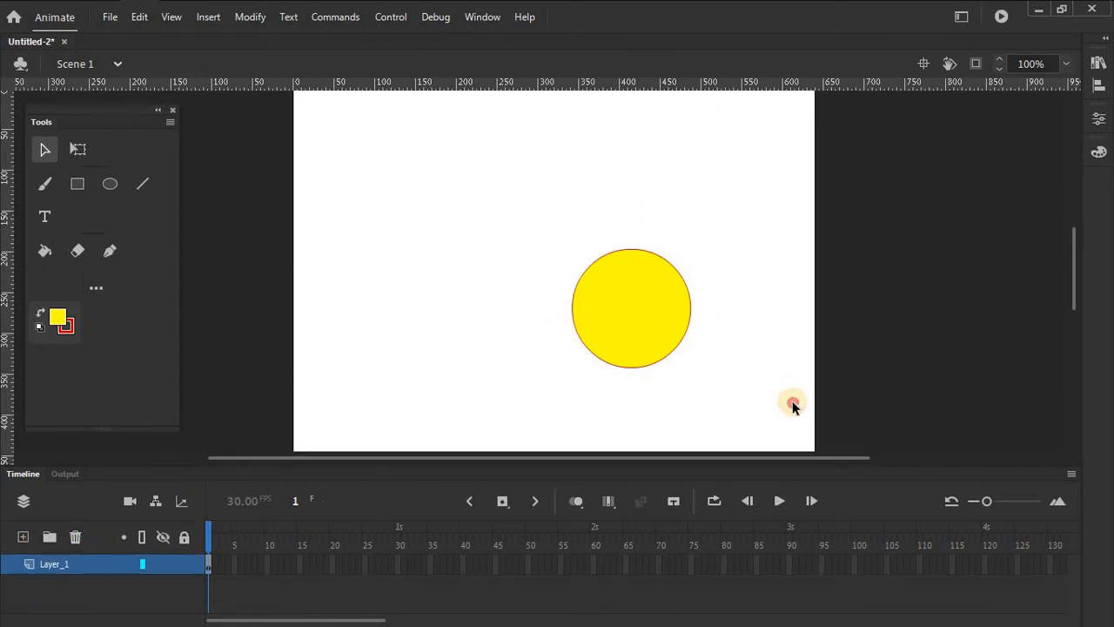
Step: Move the whole yellow circle with its outline up and to the left, and delete it from the stage
left_click_drag(792, 404, 519, 193)
left_click_drag(640, 353, 504, 313)
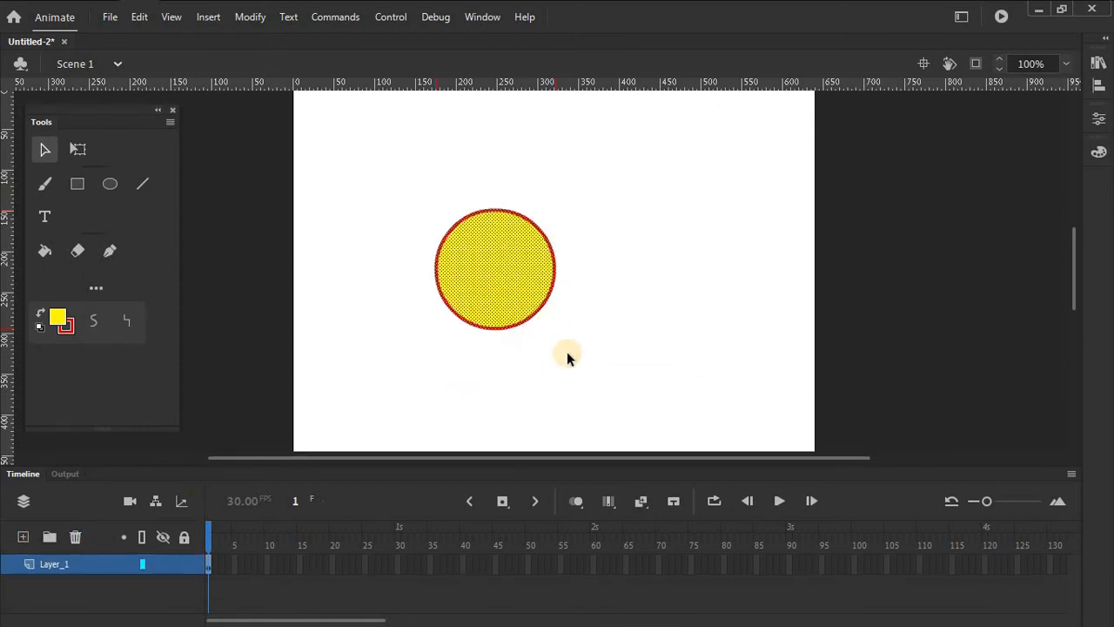
left_click_drag(615, 364, 595, 350)
key("Delete")
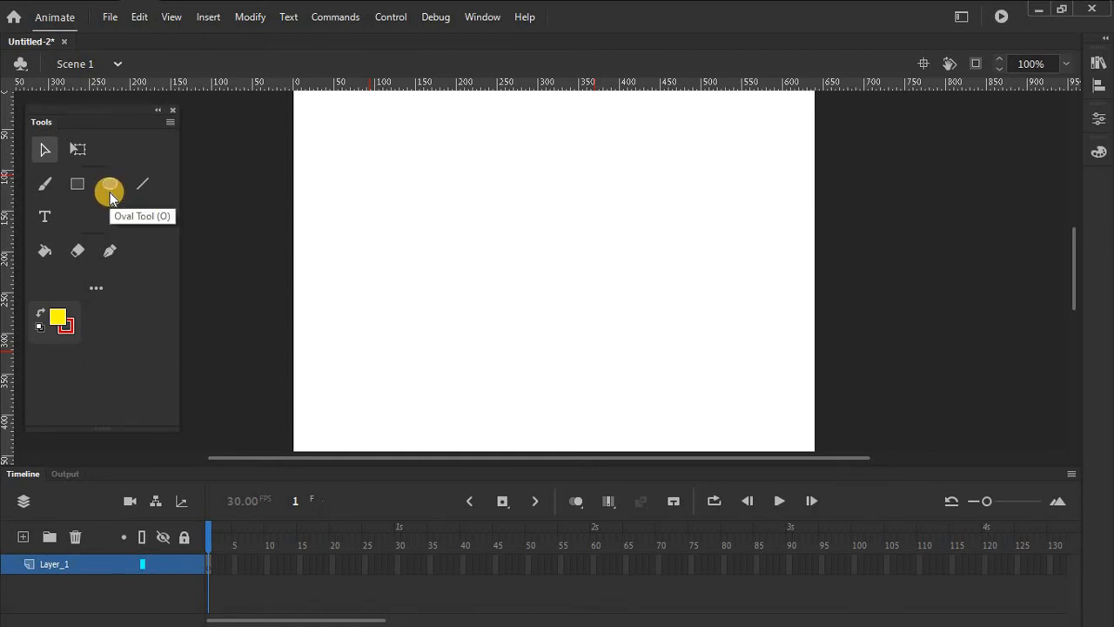
Step: Paint a freehand yellow star-like outline with the brush on the stage, and delete it
left_click(44, 188)
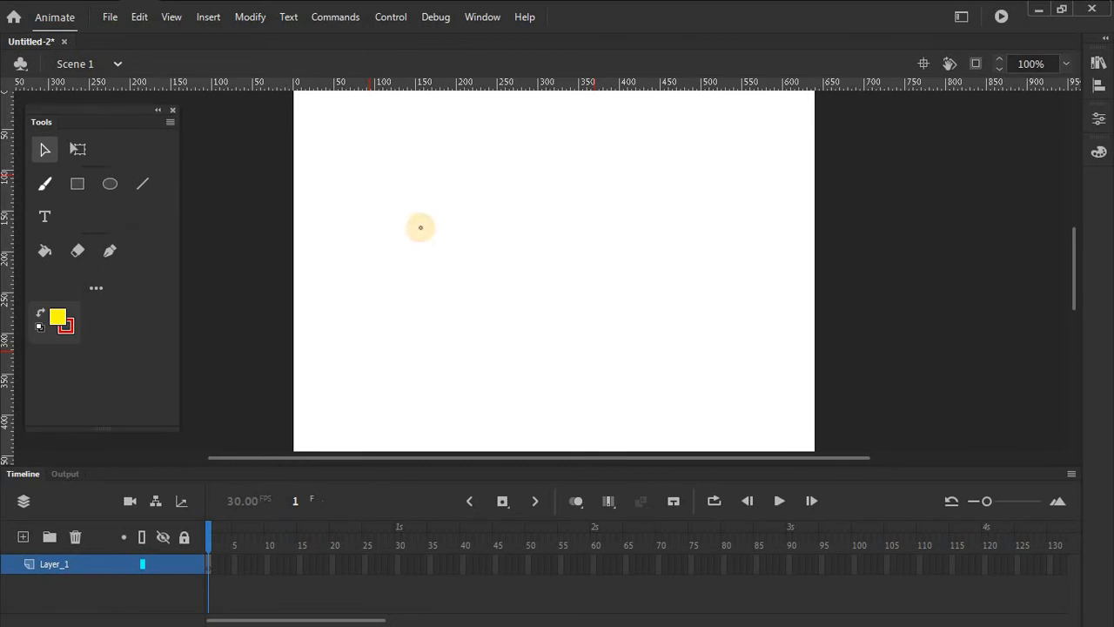
mouse_move(469, 213)
left_mouse_down()
mouse_move(421, 218)
mouse_move(440, 259)
mouse_move(399, 303)
mouse_move(523, 347)
left_mouse_up()
mouse_move(537, 289)
left_mouse_down()
mouse_move(578, 229)
mouse_move(501, 228)
mouse_move(489, 178)
mouse_move(468, 165)
mouse_move(449, 216)
left_mouse_up()
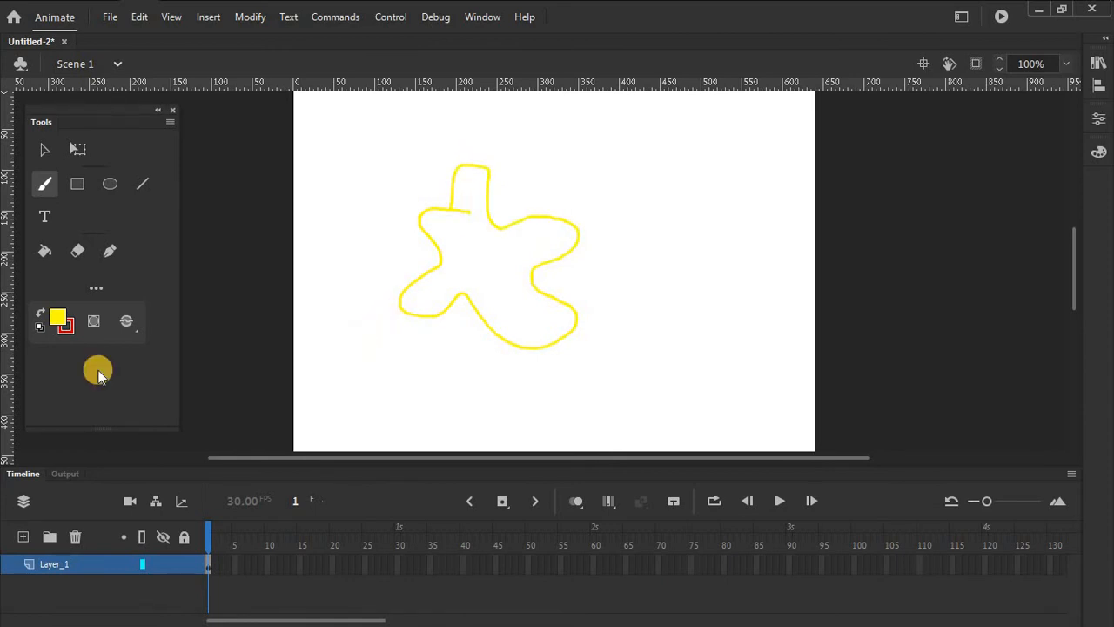
left_click(54, 150)
mouse_move(325, 144)
left_mouse_down()
mouse_move(627, 366)
mouse_move(383, 244)
mouse_move(334, 131)
left_mouse_up()
key("Delete")
Step: Try an oval near the middle of the stage, undo it, and draw a red-outlined yellow circle about 130 px across
left_click(102, 184)
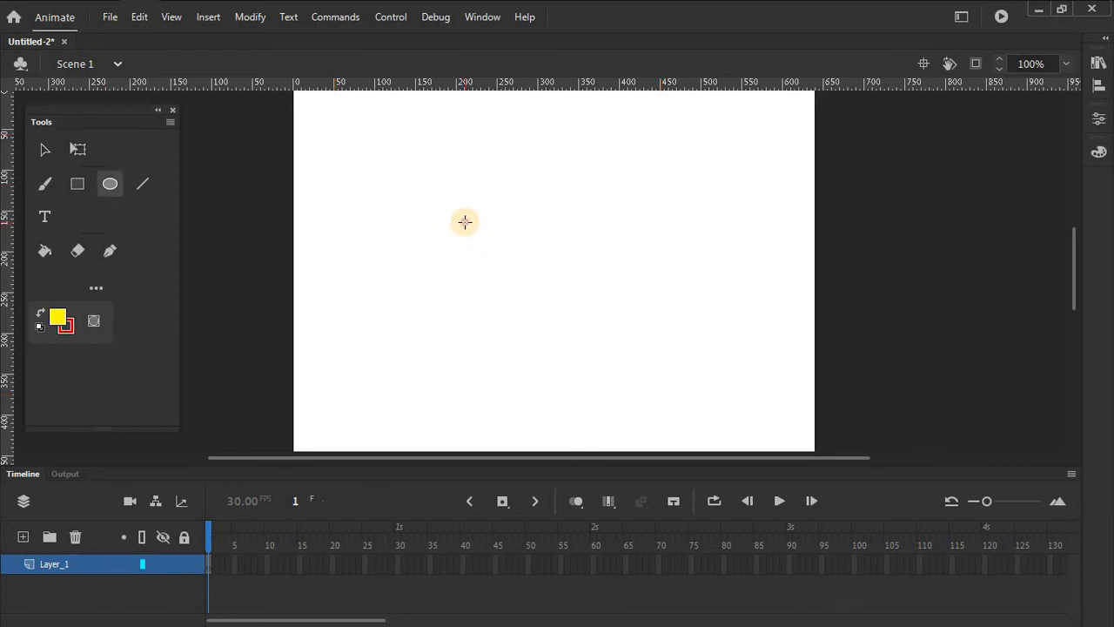
left_click_drag(465, 222, 556, 333)
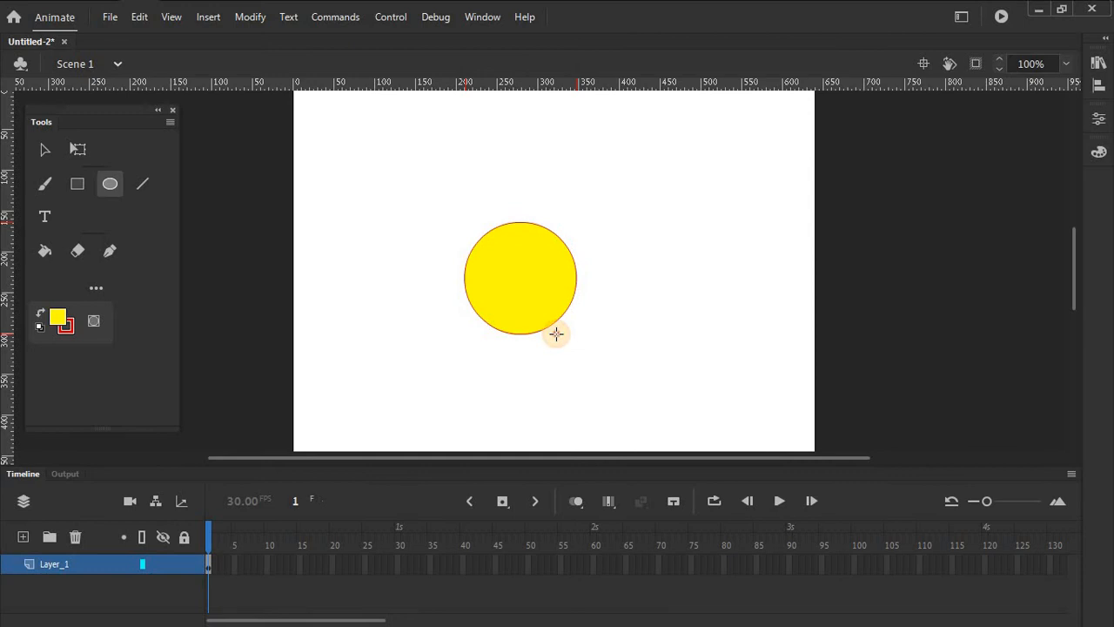
key("ctrl+z")
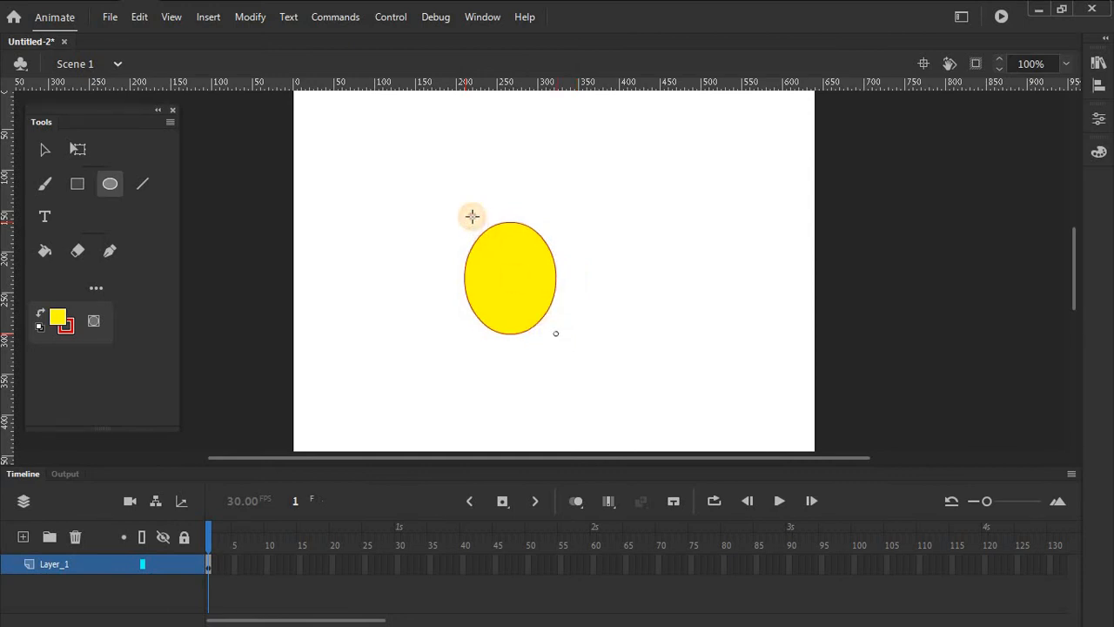
key("ctrl+z")
left_click_drag(465, 221, 569, 329)
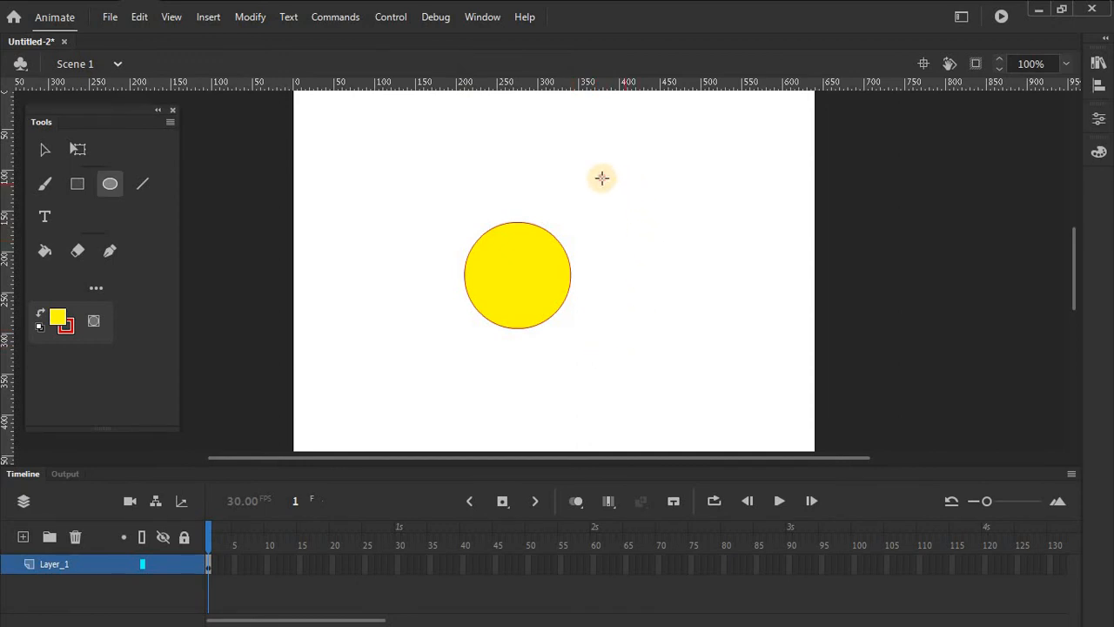
Step: Draw a larger yellow circle about 180 px across to the right of the first one
left_click_drag(599, 177, 616, 193)
mouse_move(646, 228)
left_mouse_down()
mouse_move(701, 293)
mouse_move(742, 286)
mouse_move(653, 324)
left_mouse_up()
key("shift")
key("shift")
key("shift")
Step: Delete the larger circle's fill and its red outline separately
left_click(40, 151)
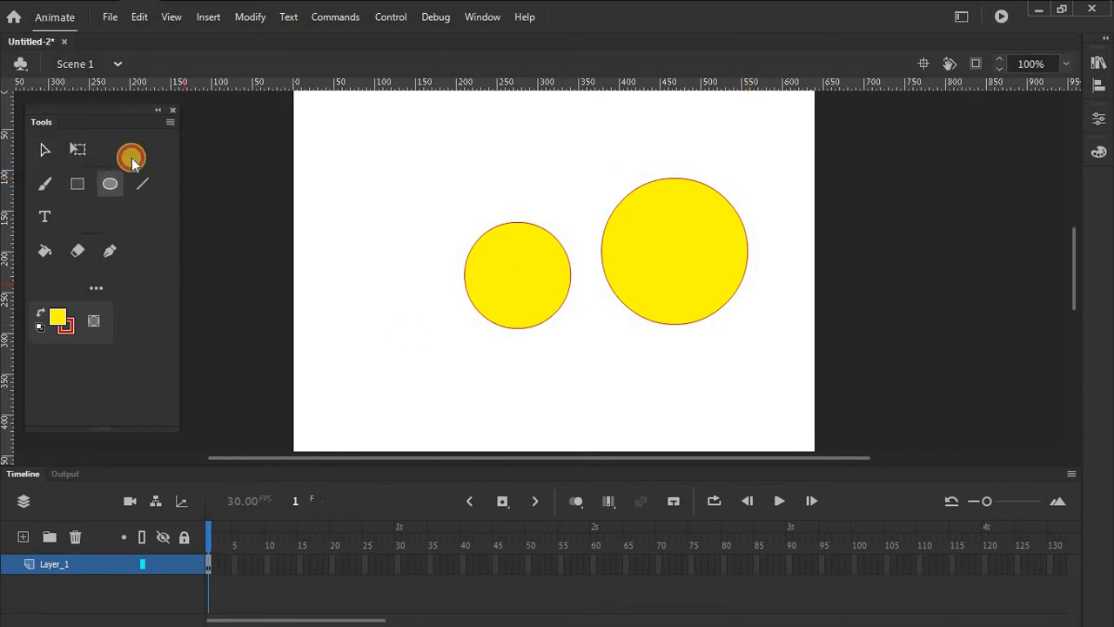
left_click(648, 265)
key("Delete")
left_click(636, 186)
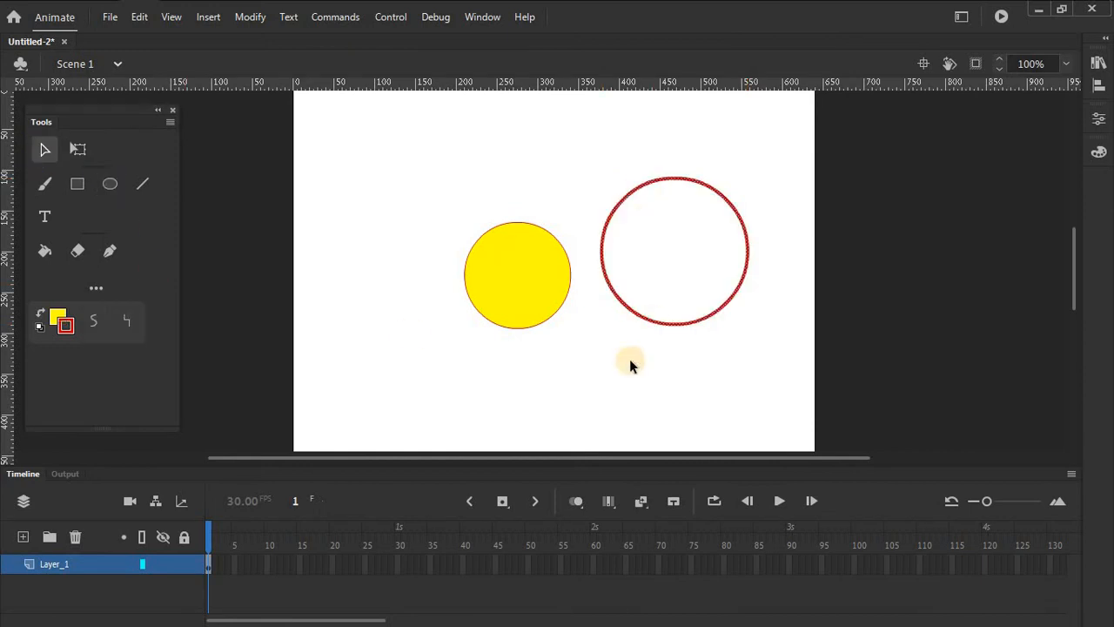
key("Delete")
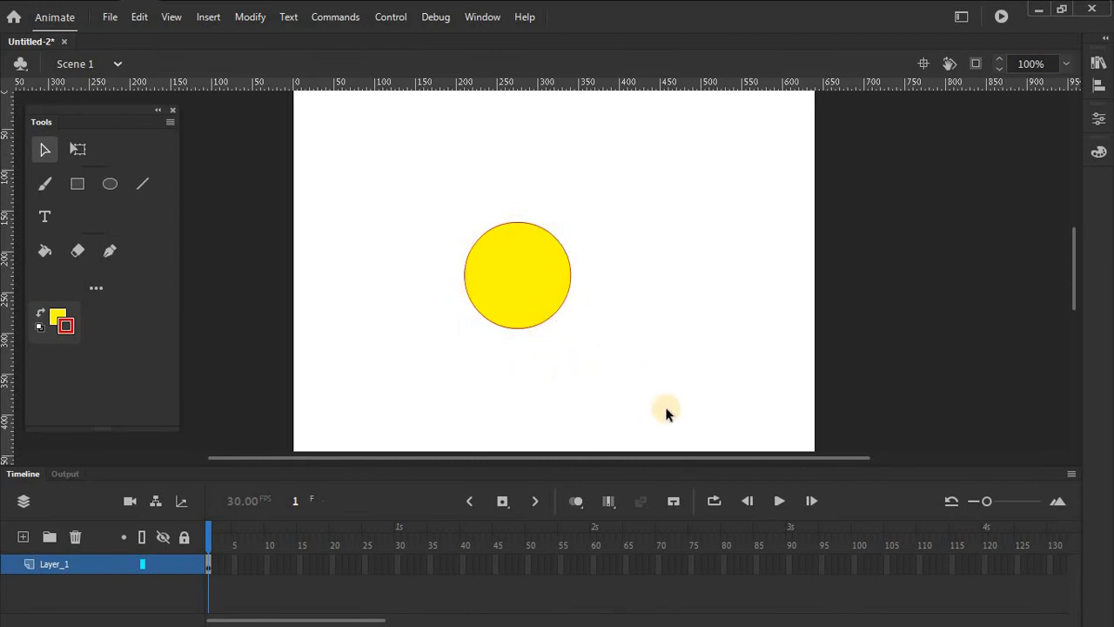
Step: Delete the remaining circle's red outline and set the stroke color to none
left_click_drag(481, 257, 666, 406)
left_click(535, 331)
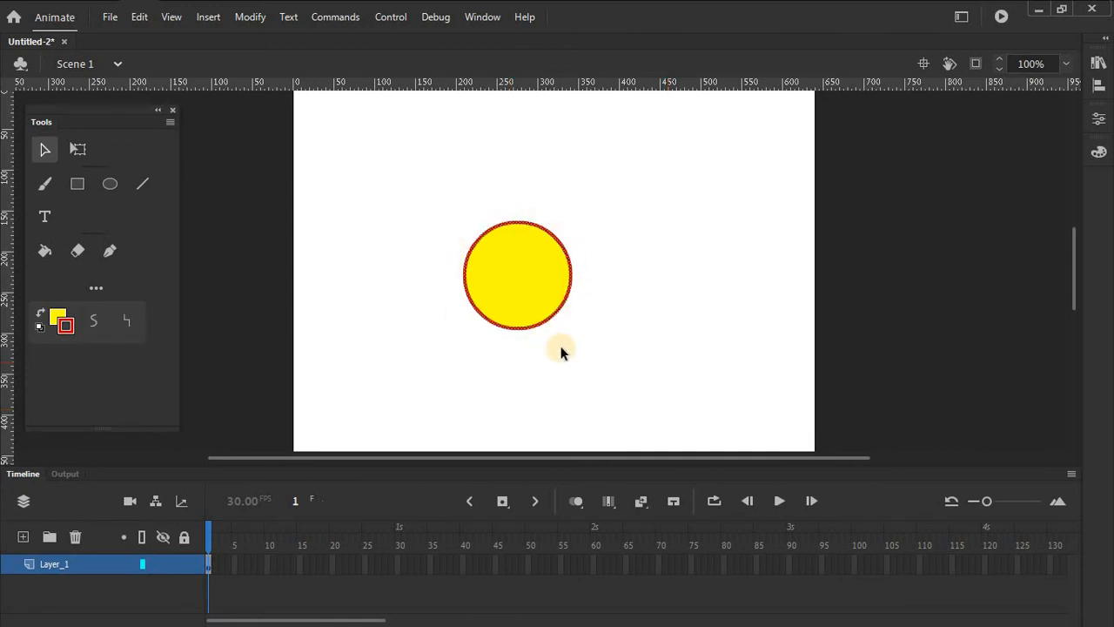
key("Delete")
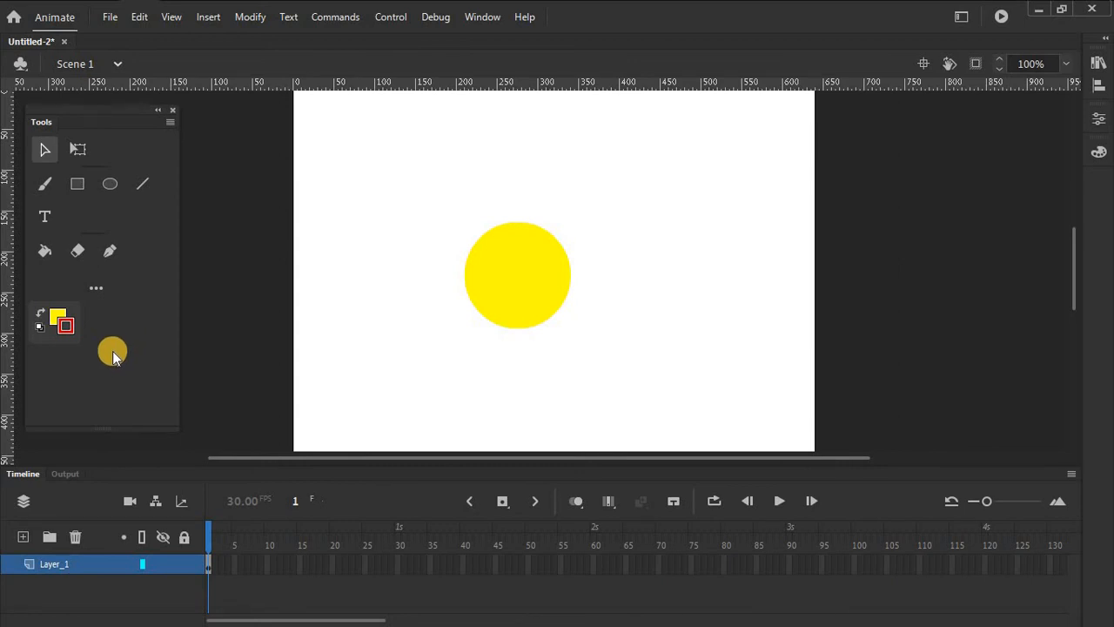
left_click(68, 327)
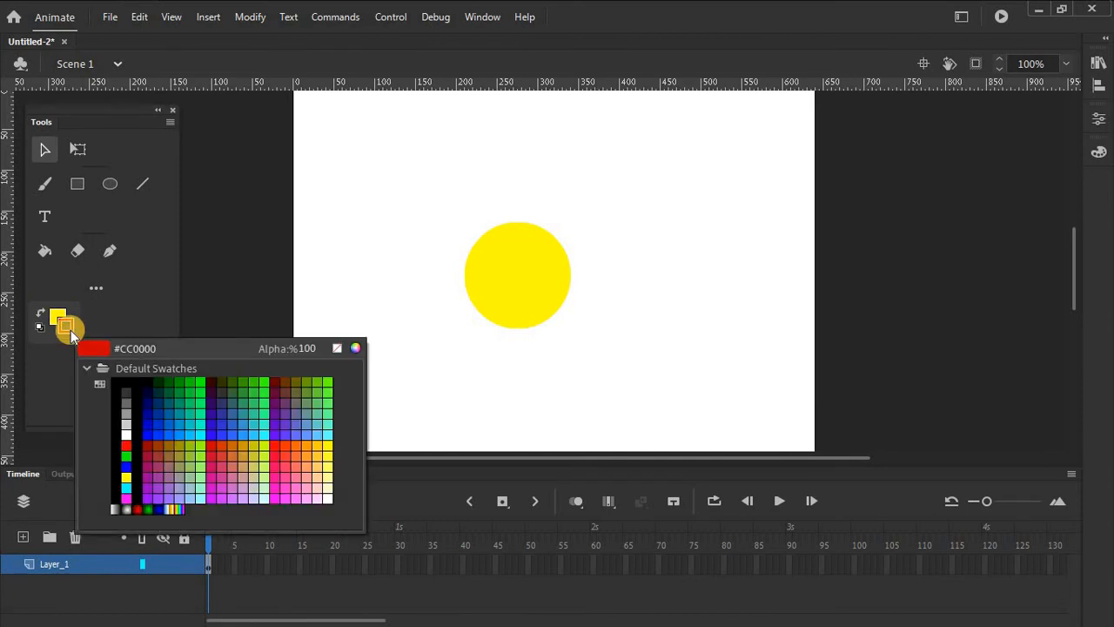
left_click(337, 349)
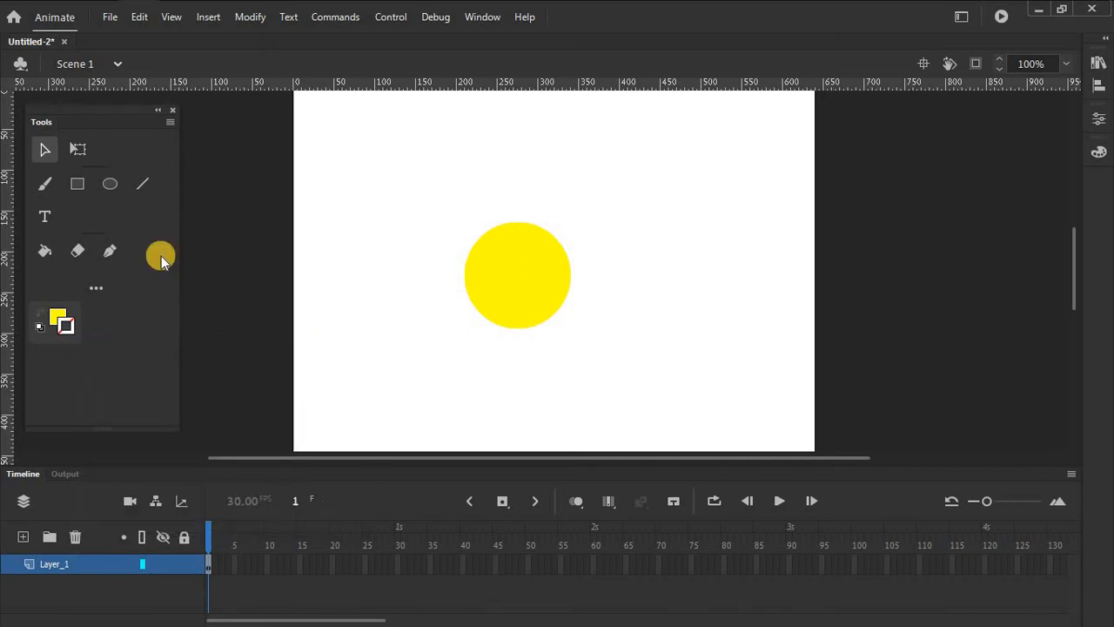
Step: Draw a yellow circle without an outline, about 105 px across, in the lower-left part of the stage, and delete it
key("o")
left_click_drag(336, 321, 418, 406)
left_click(37, 153)
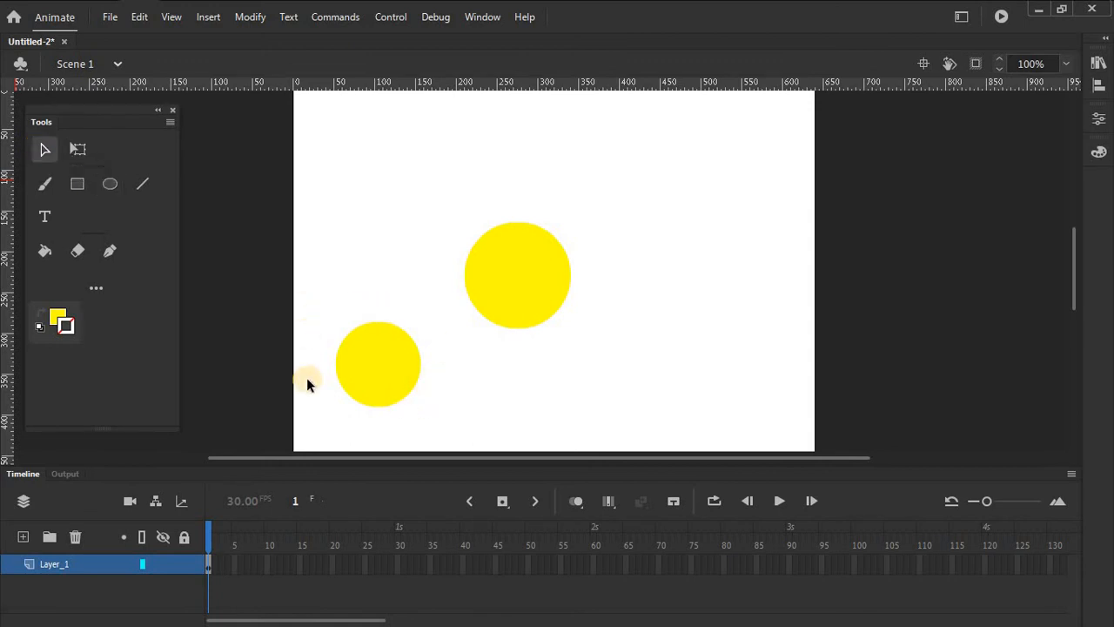
left_click(403, 386)
key("Delete")
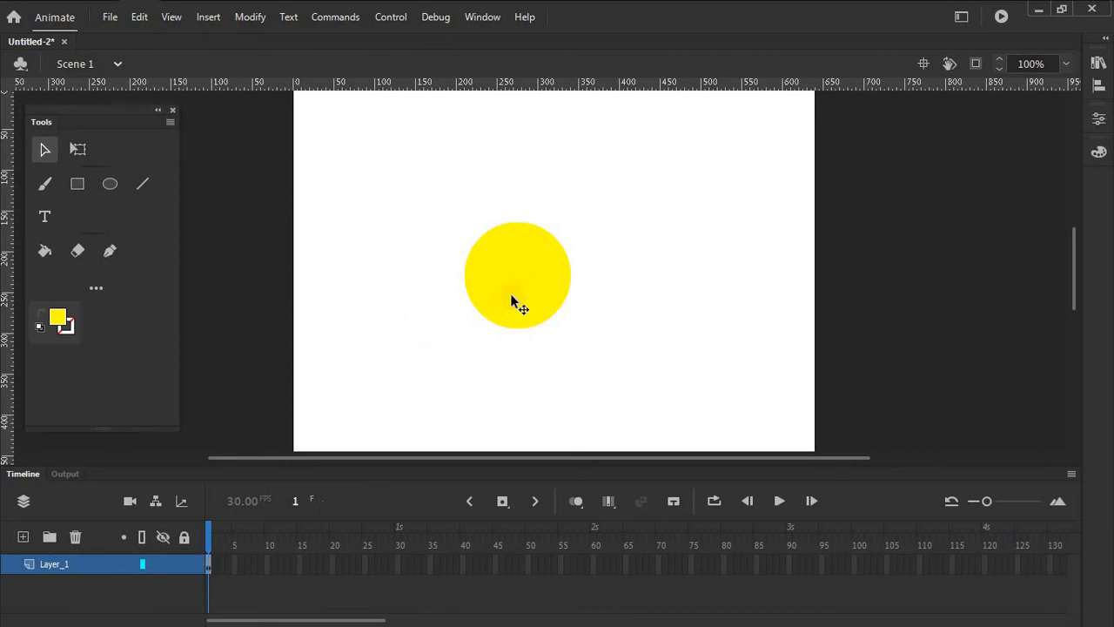
Step: Move the remaining yellow circle about 60 px left and 85 px up on the stage
left_click_drag(522, 292, 475, 223)
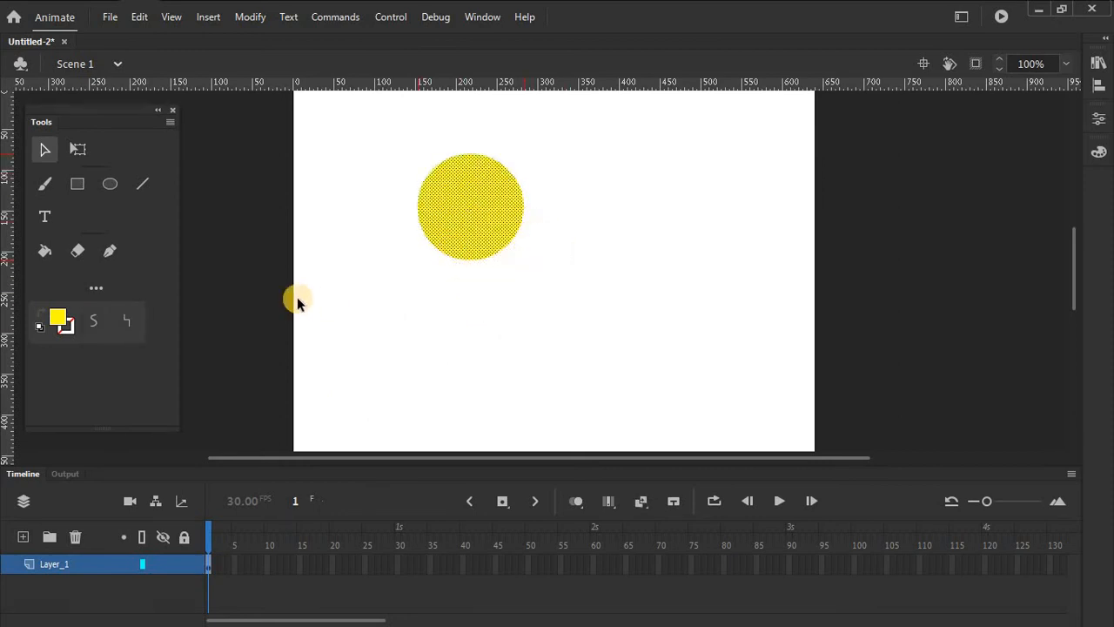
Step: Pull the yellow circle's edges outward with the Selection tool to reshape it into a wide, irregular blob with a pointed lower-right corner
left_click(34, 154)
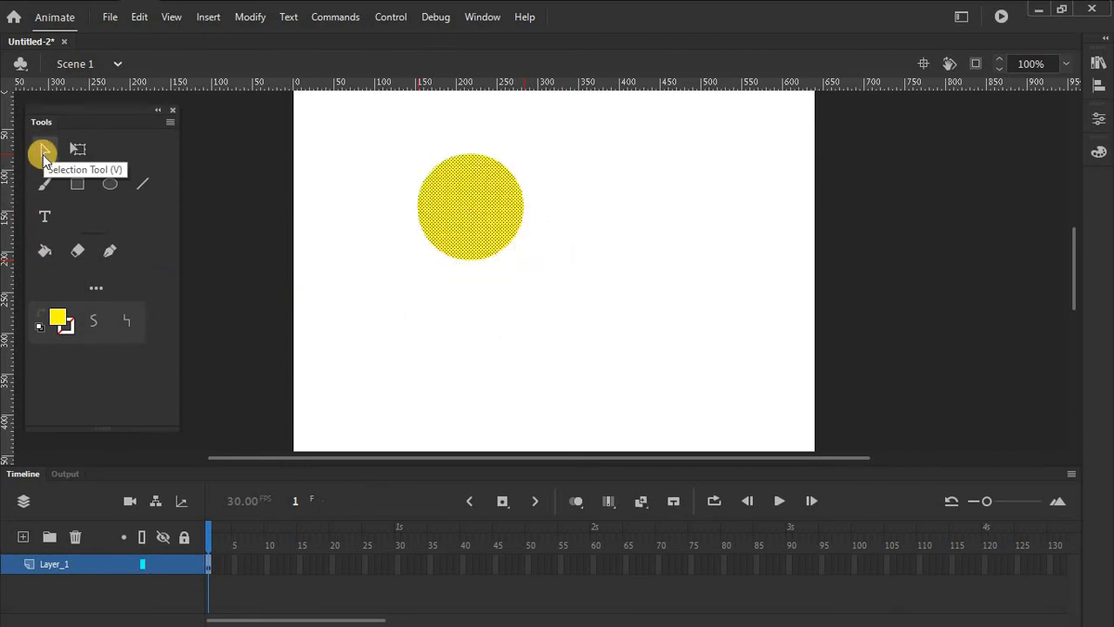
left_click(468, 289)
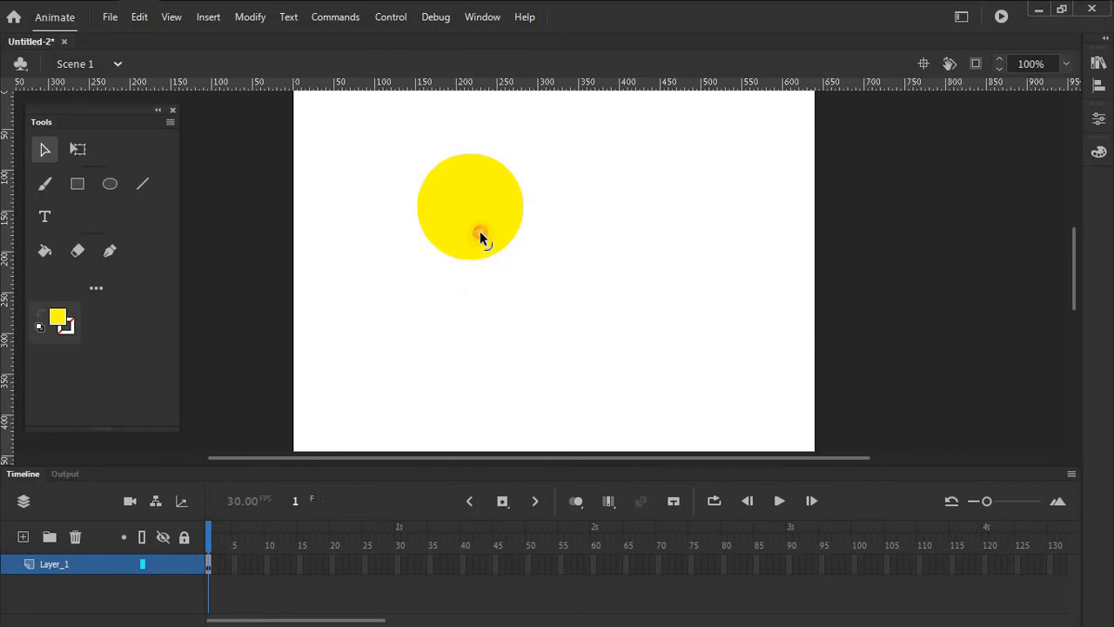
mouse_move(480, 233)
left_mouse_down()
mouse_move(477, 196)
mouse_move(446, 180)
mouse_move(450, 212)
mouse_move(495, 249)
mouse_move(501, 279)
left_mouse_up()
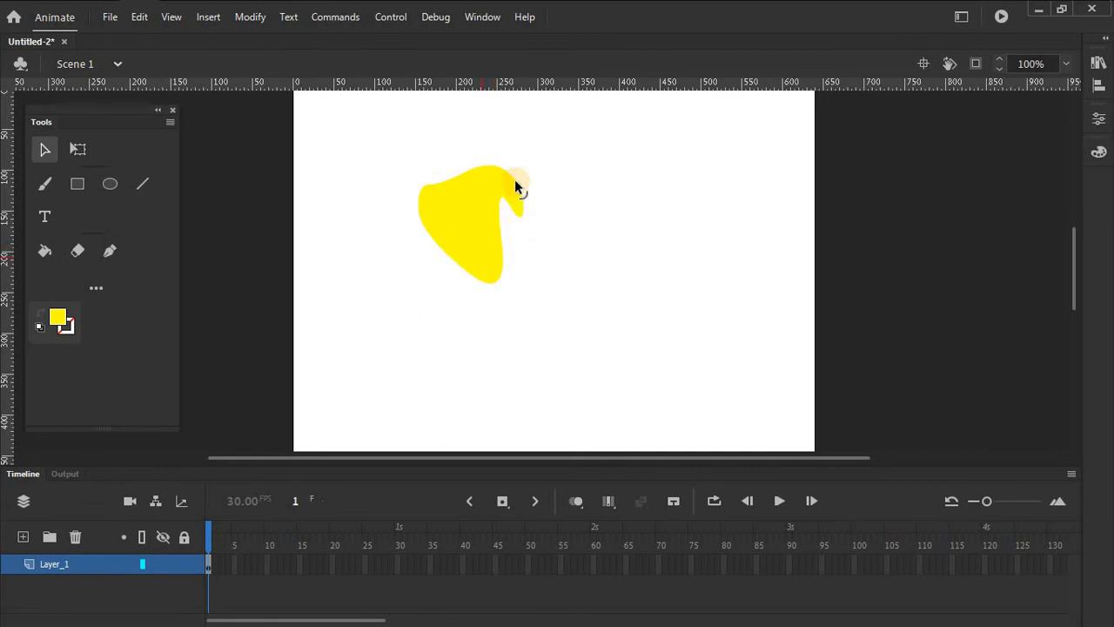
left_click_drag(558, 178, 599, 167)
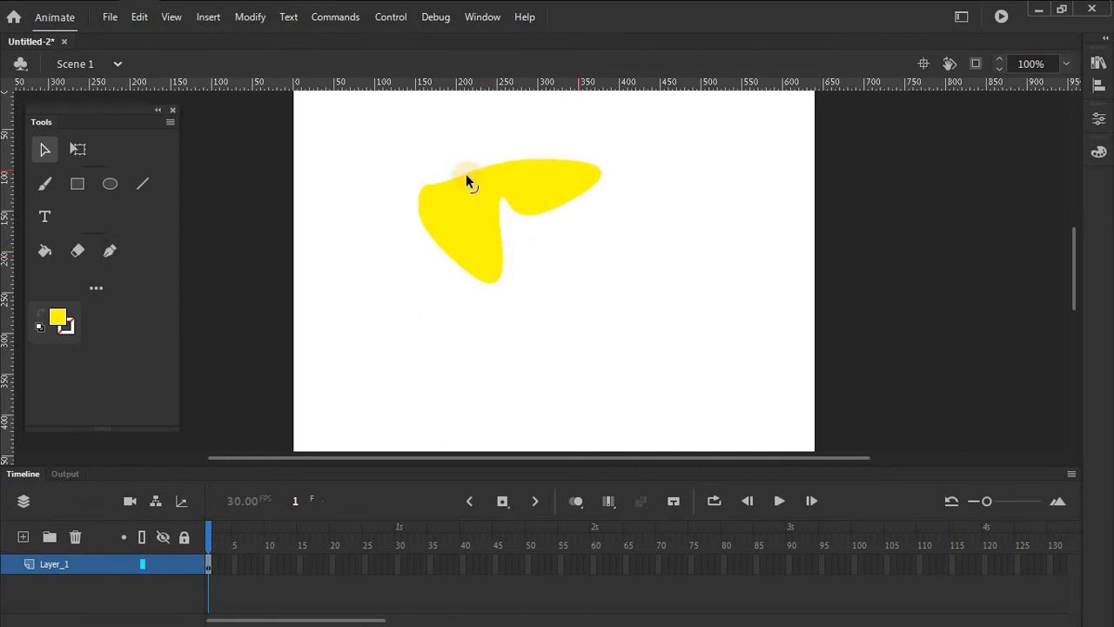
left_click_drag(415, 155, 345, 155)
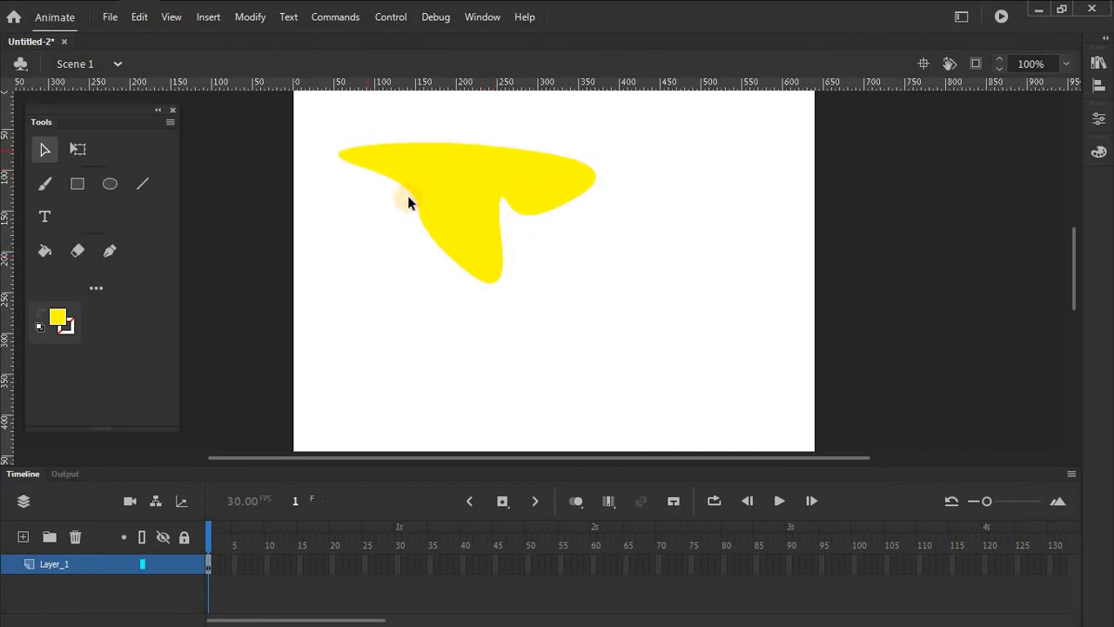
left_click_drag(375, 247, 371, 281)
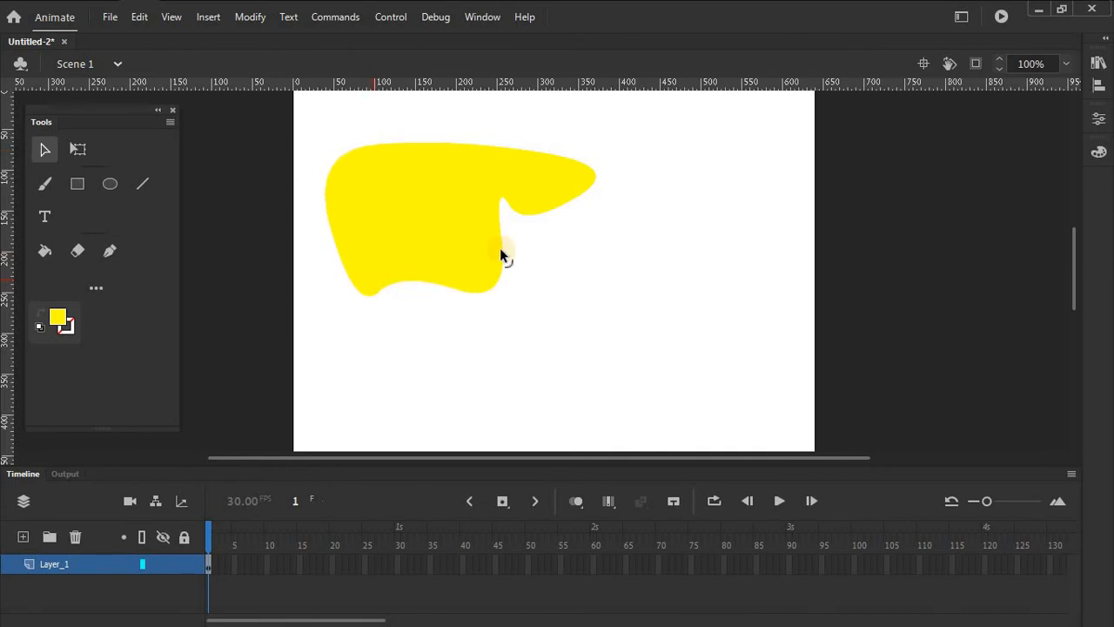
left_click_drag(505, 206, 629, 297)
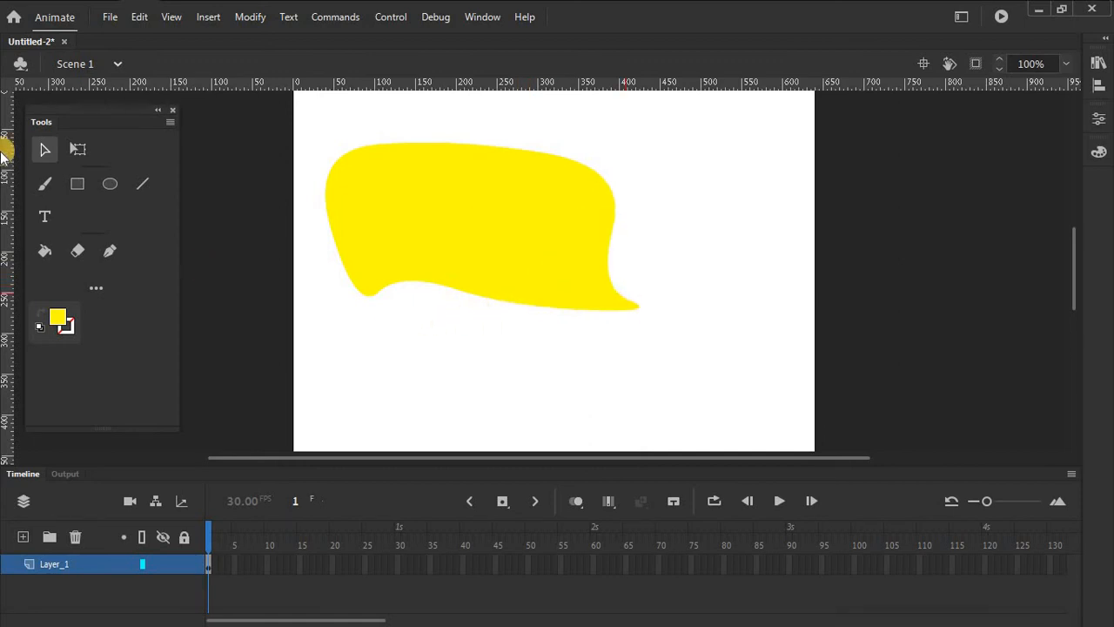
Step: Move the reshaped yellow shape about 55 px right and 25 px down on the stage
left_click(502, 254)
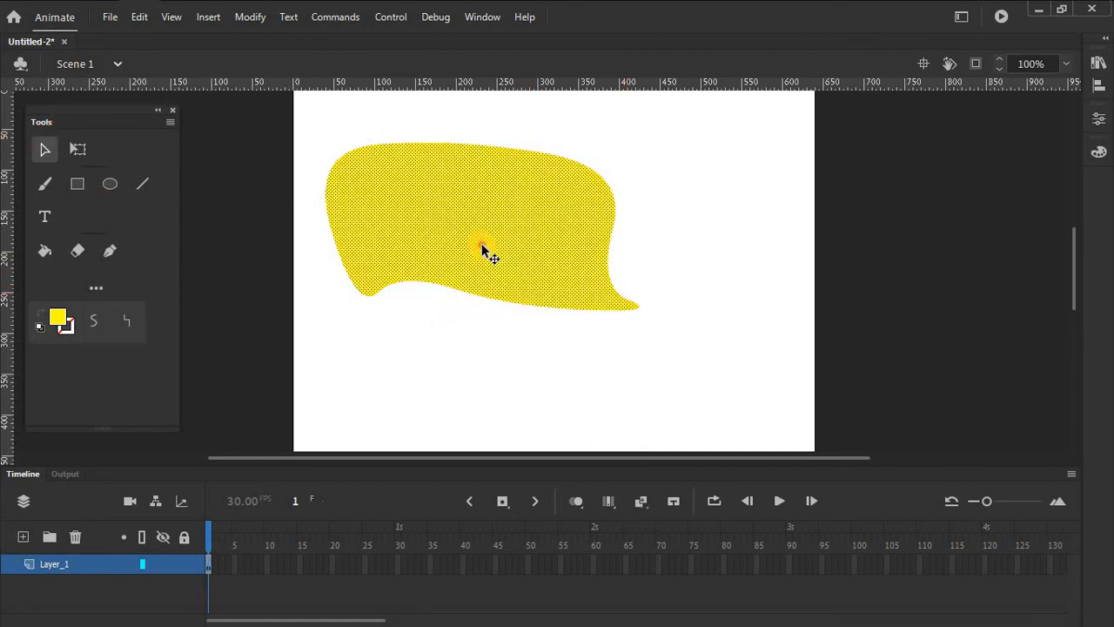
left_click_drag(527, 251, 523, 355)
left_click(522, 355)
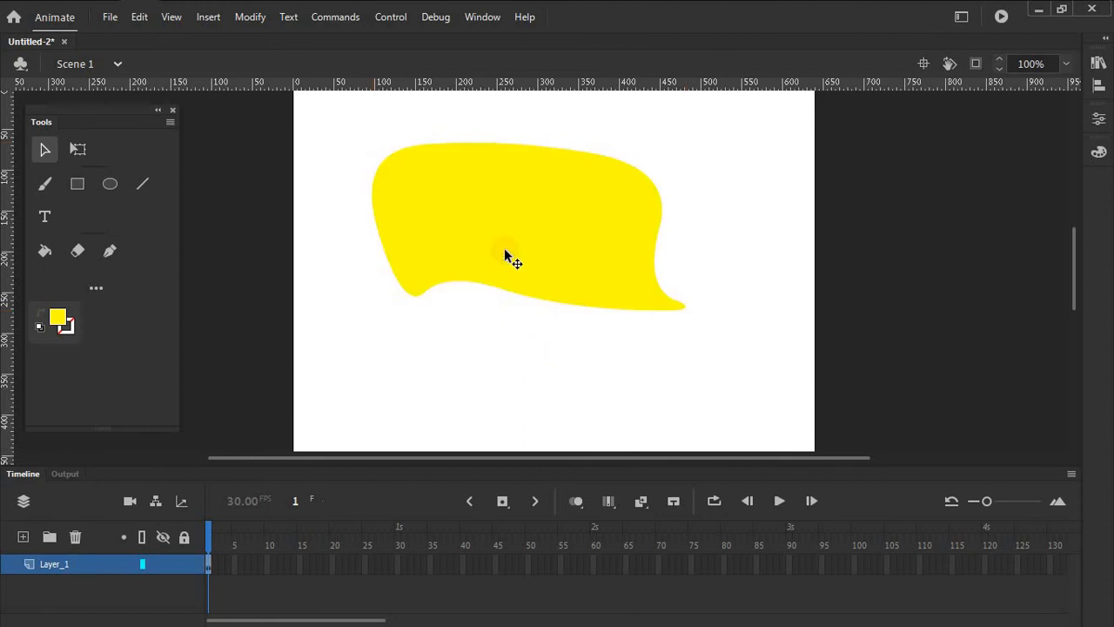
left_click_drag(510, 277, 482, 366)
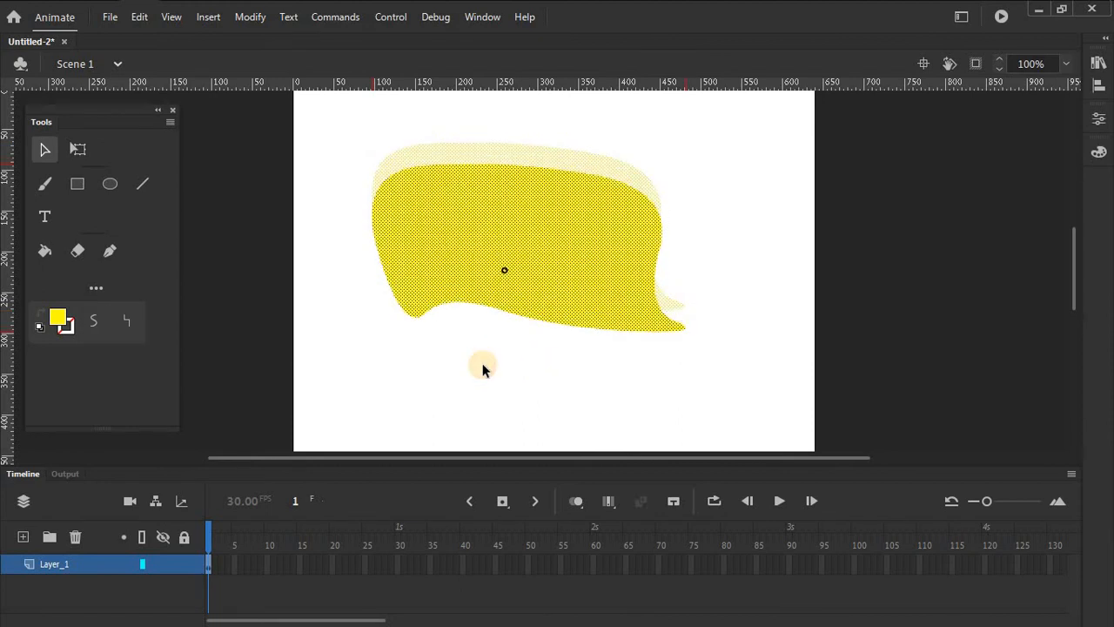
Step: Shrink and flip the yellow shape horizontally with Free Transform, making it about 165 px wide and 110 px high
left_click(78, 150)
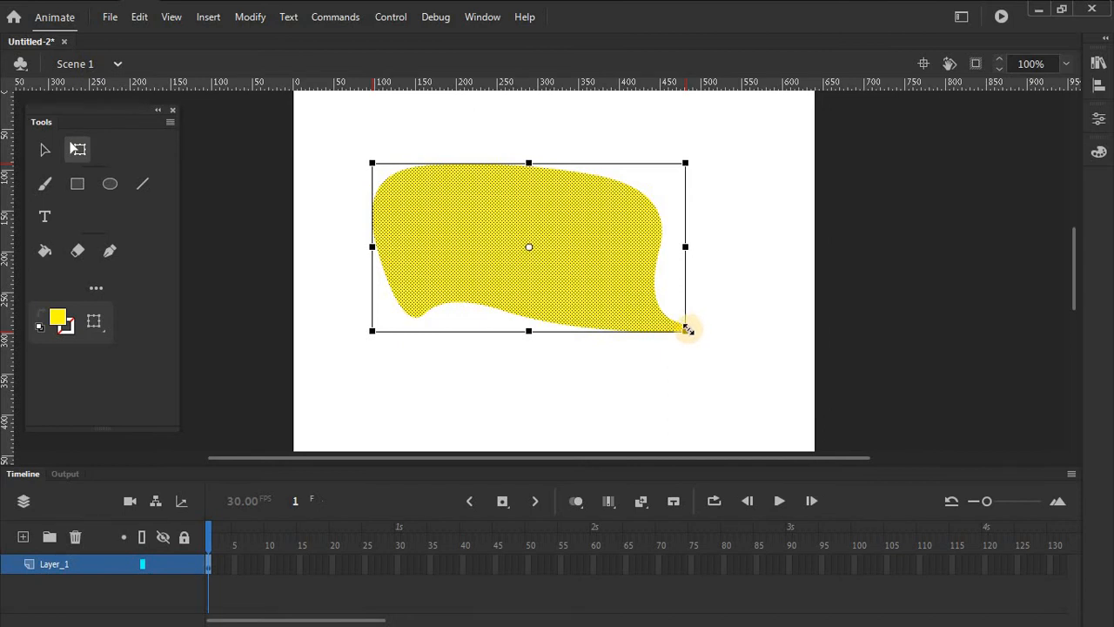
left_click_drag(686, 329, 435, 323)
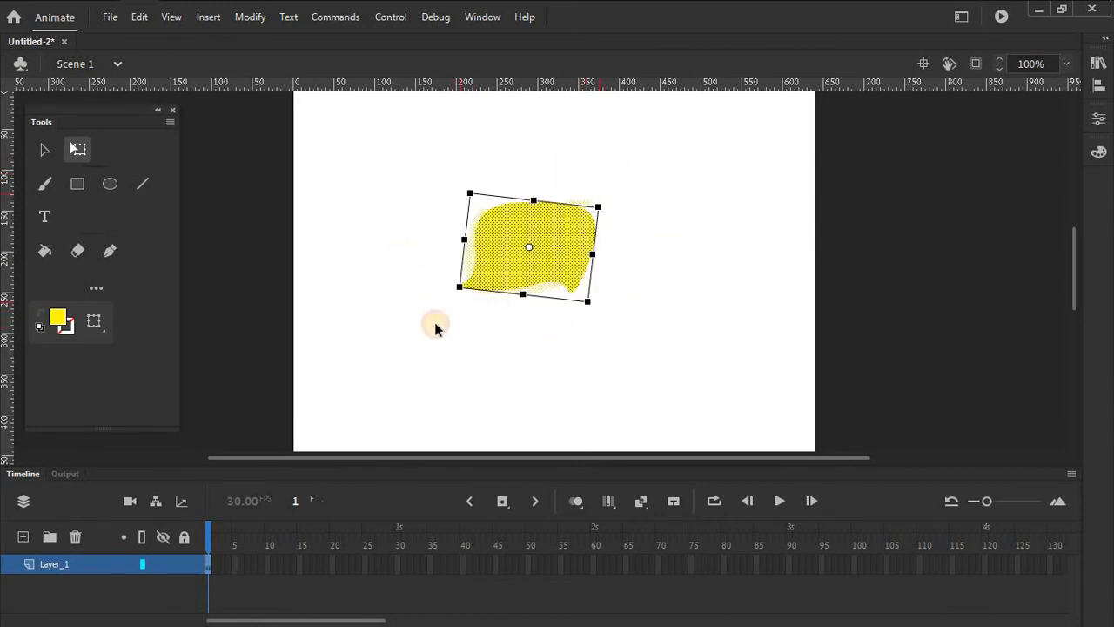
left_click(515, 352)
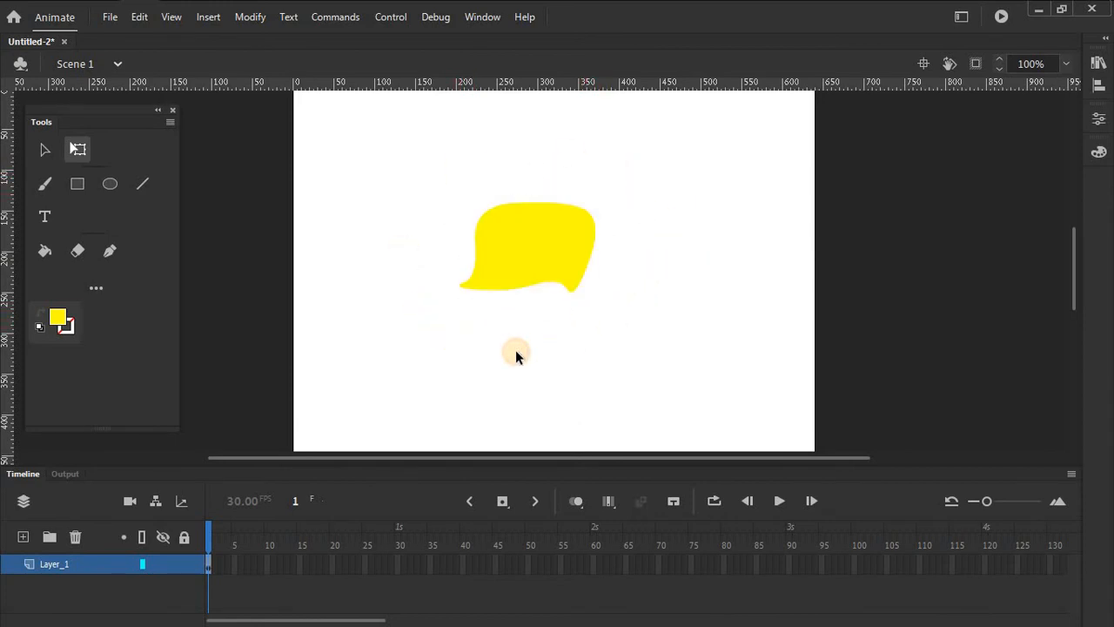
Step: Resize the yellow shape with Free Transform to about 200 px wide and 130 px high
left_click(564, 279)
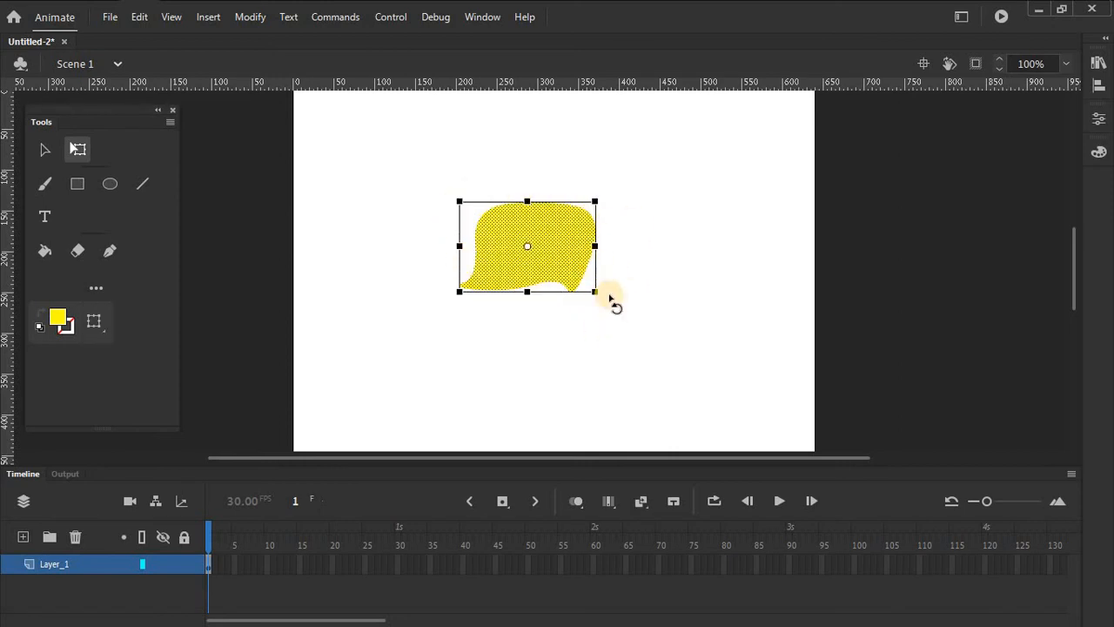
left_click_drag(597, 290, 697, 297)
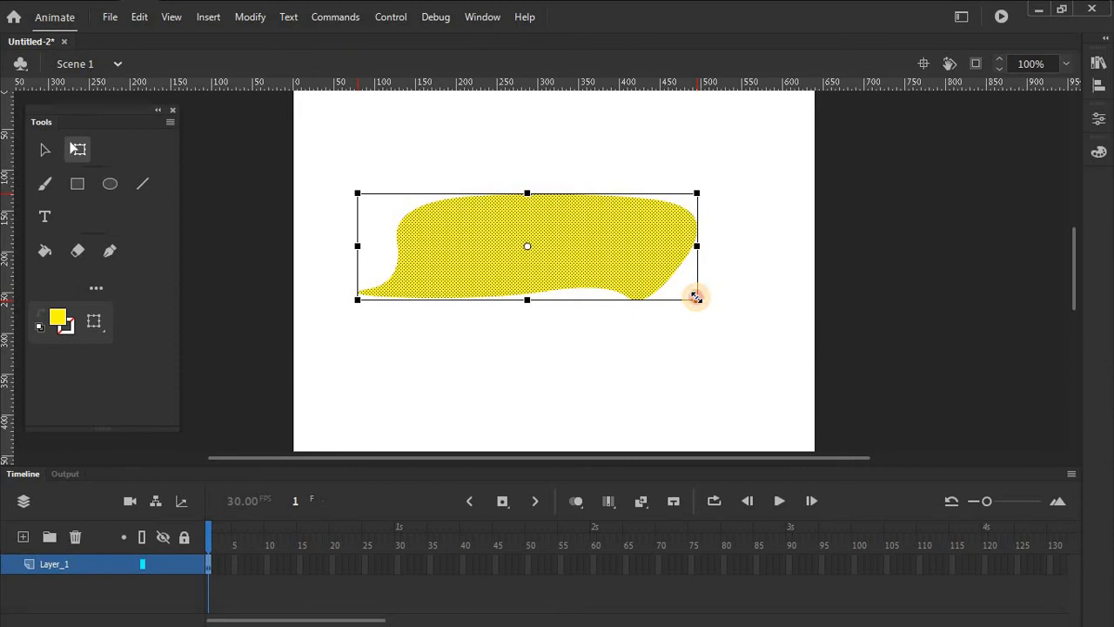
left_click_drag(696, 297, 610, 310)
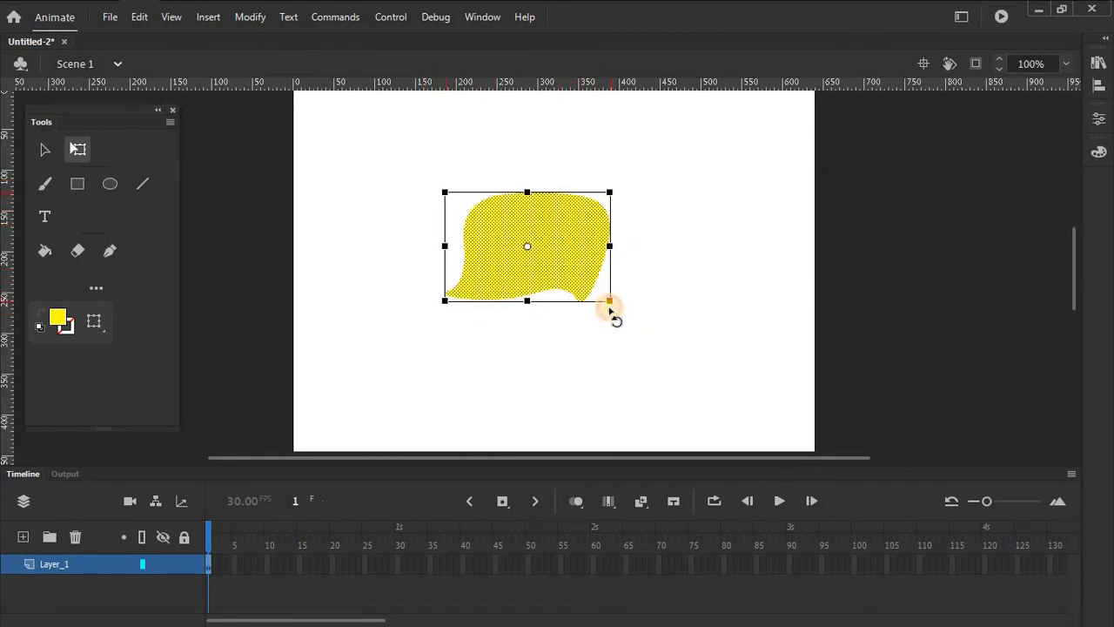
left_click(386, 207)
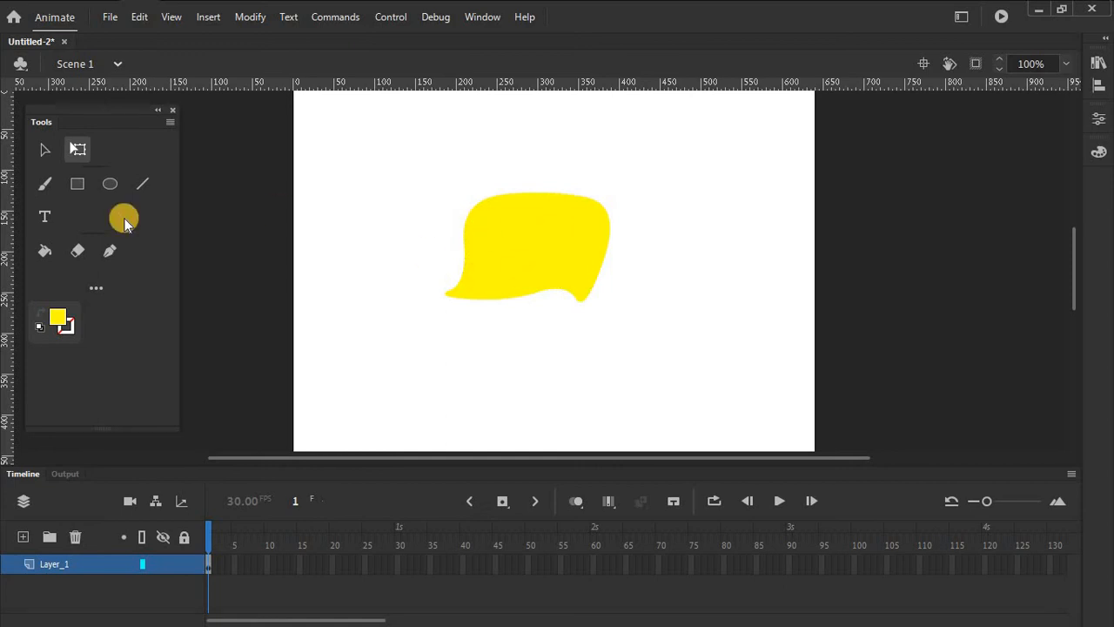
Step: Split the yellow shape vertically near its middle by moving its right half about 15 px to the right
left_click(46, 153)
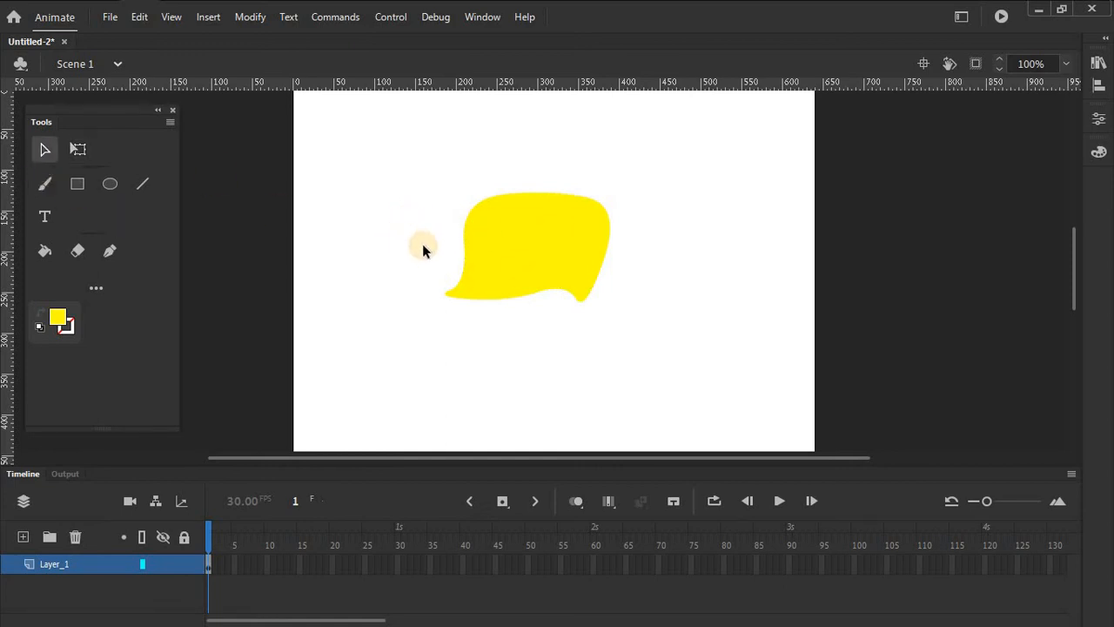
left_click_drag(422, 245, 368, 180)
left_click_drag(485, 331, 535, 335)
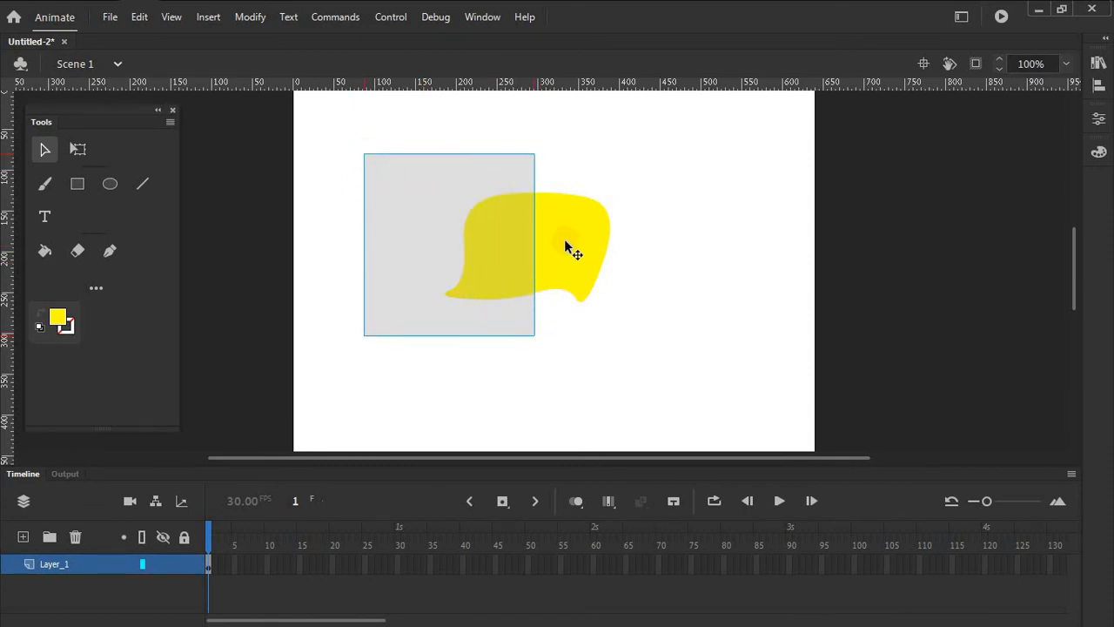
left_click_drag(576, 242, 658, 356)
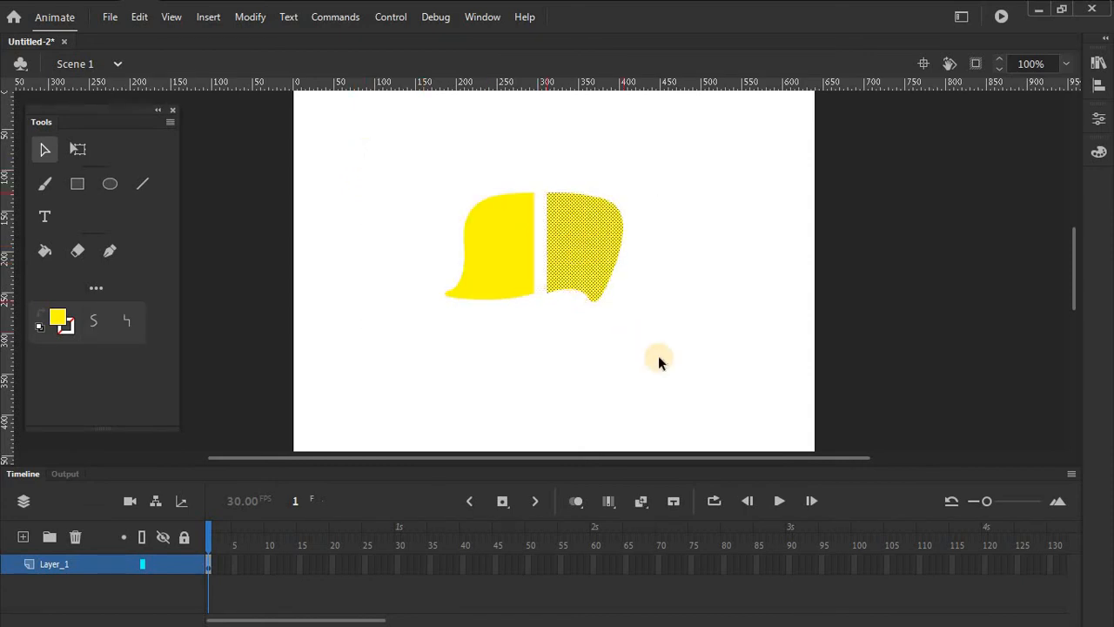
left_click(658, 355)
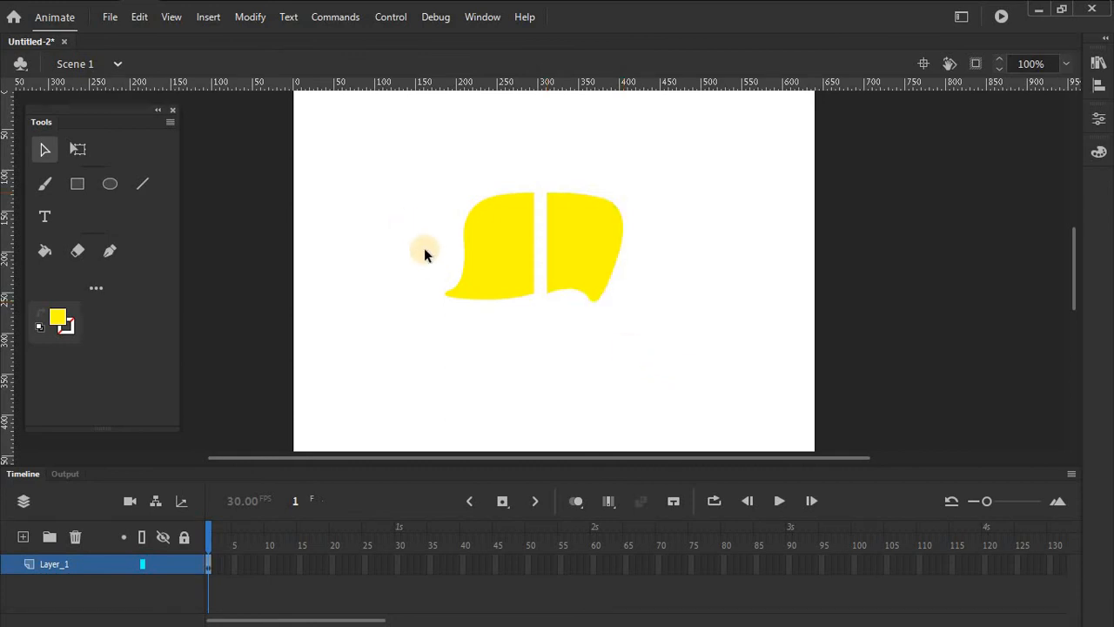
Step: Select the lower part of both halves and move it about 20 px down to form four pieces
left_click_drag(423, 253, 756, 344)
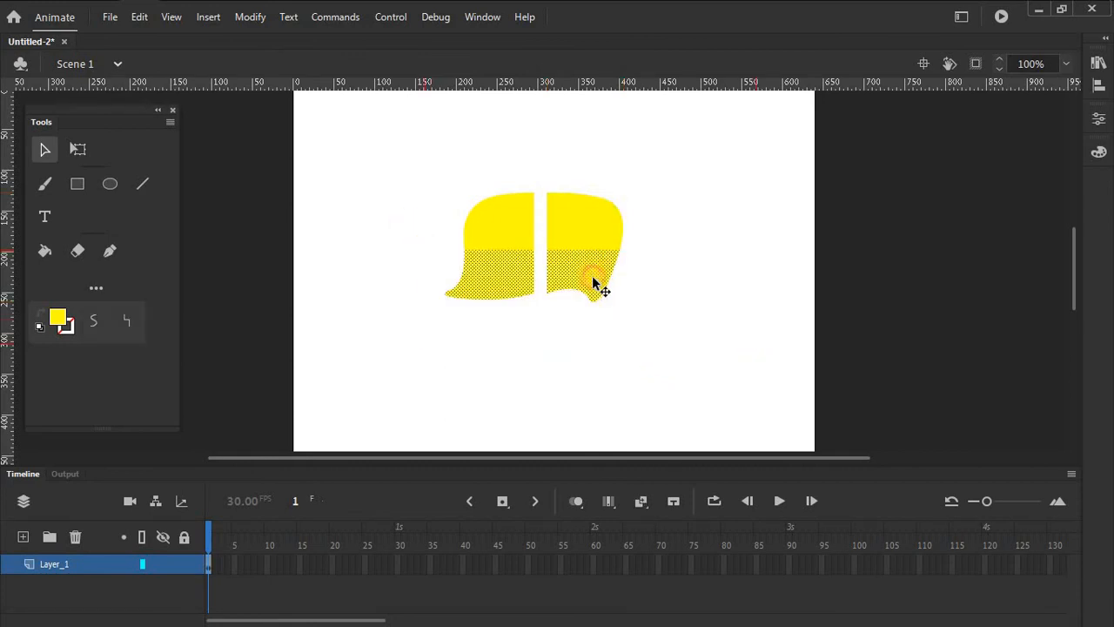
left_click_drag(594, 282, 597, 299)
left_click(688, 293)
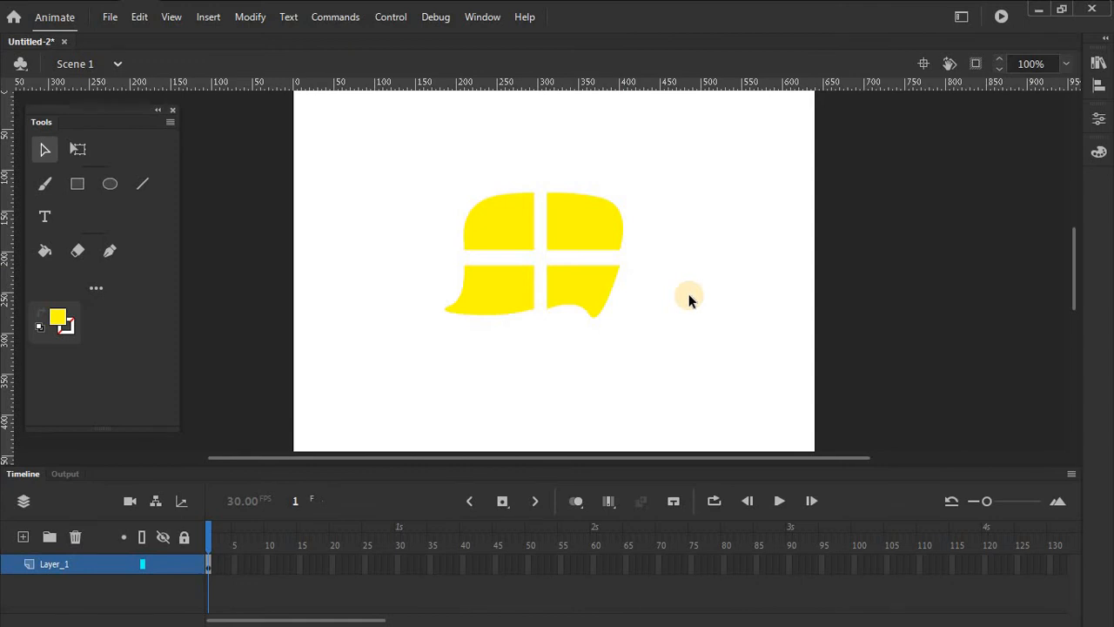
Step: Change the fill of the lower-left piece to green and the upper-right piece to blue
left_click(484, 293)
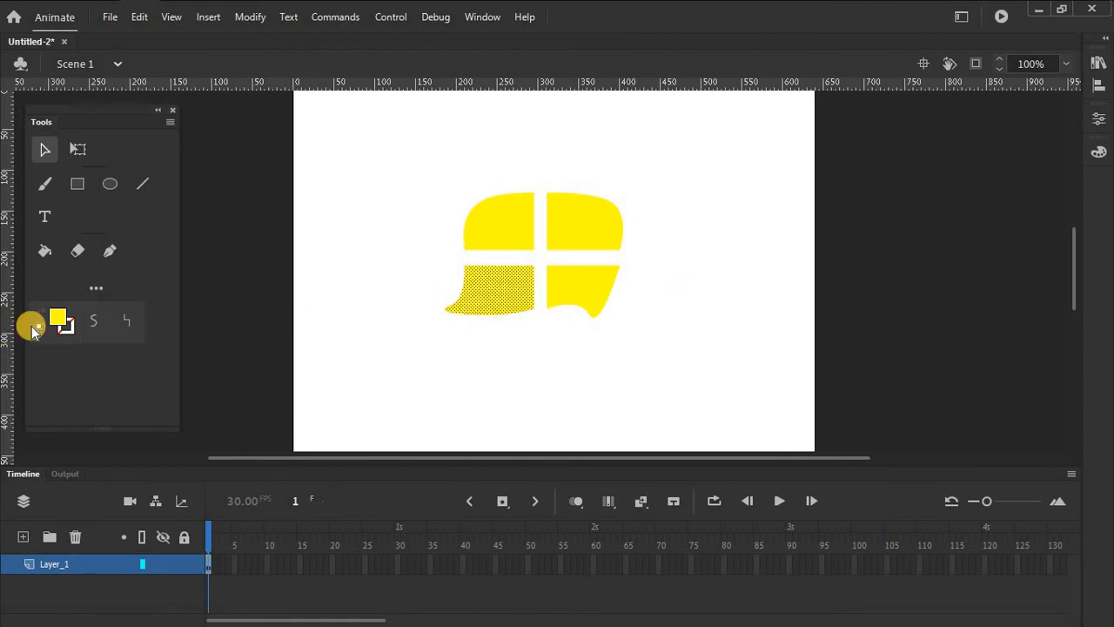
left_click(58, 318)
left_click(254, 384)
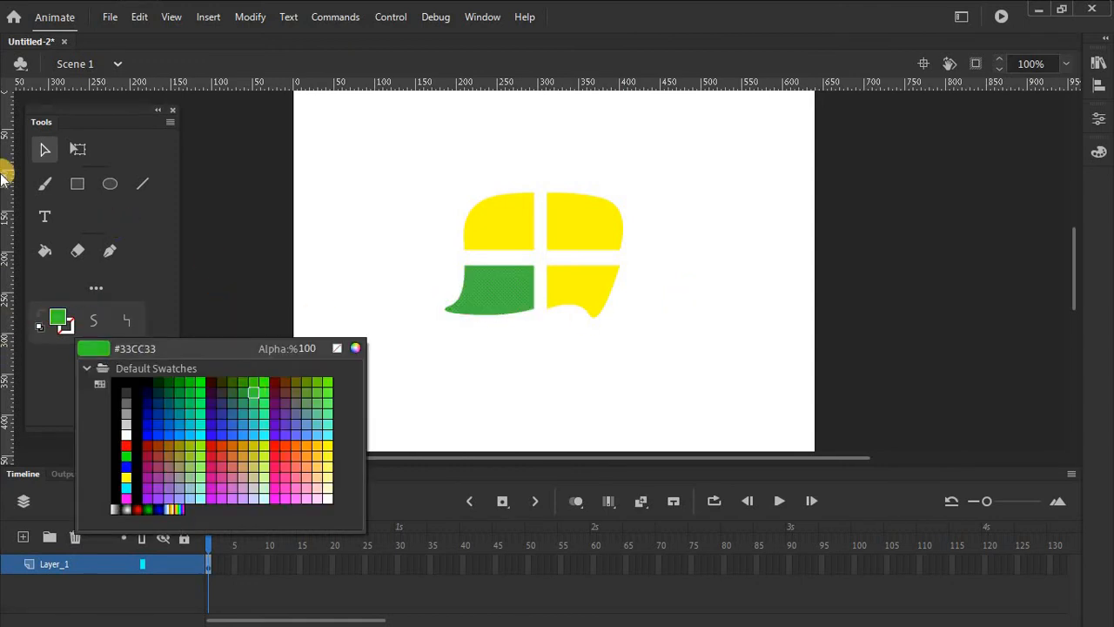
left_click(592, 232)
left_click(60, 320)
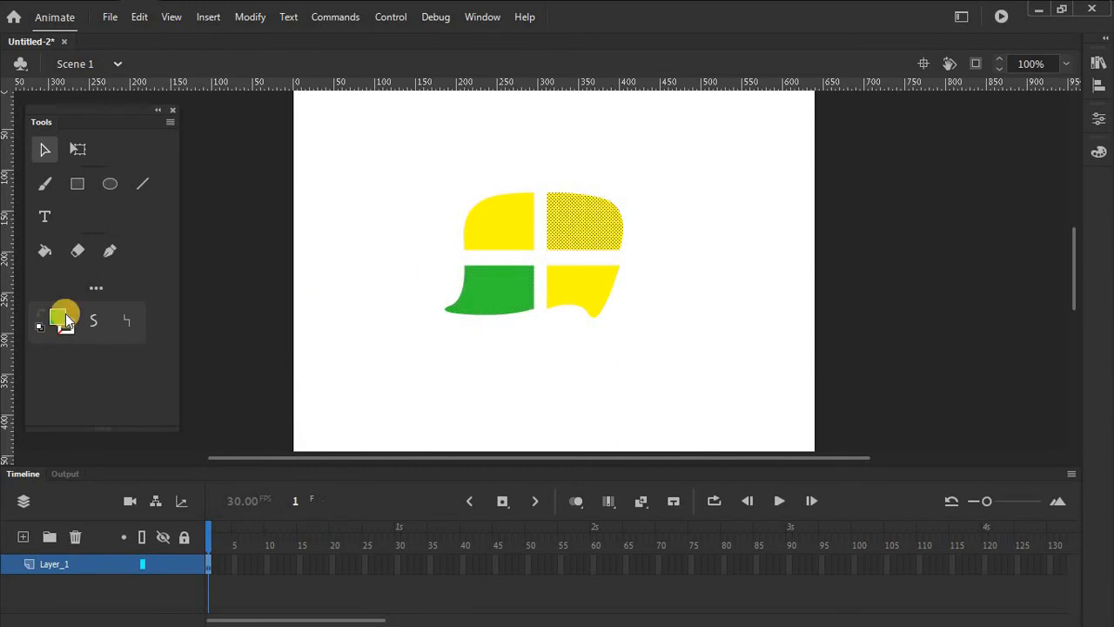
left_click(154, 438)
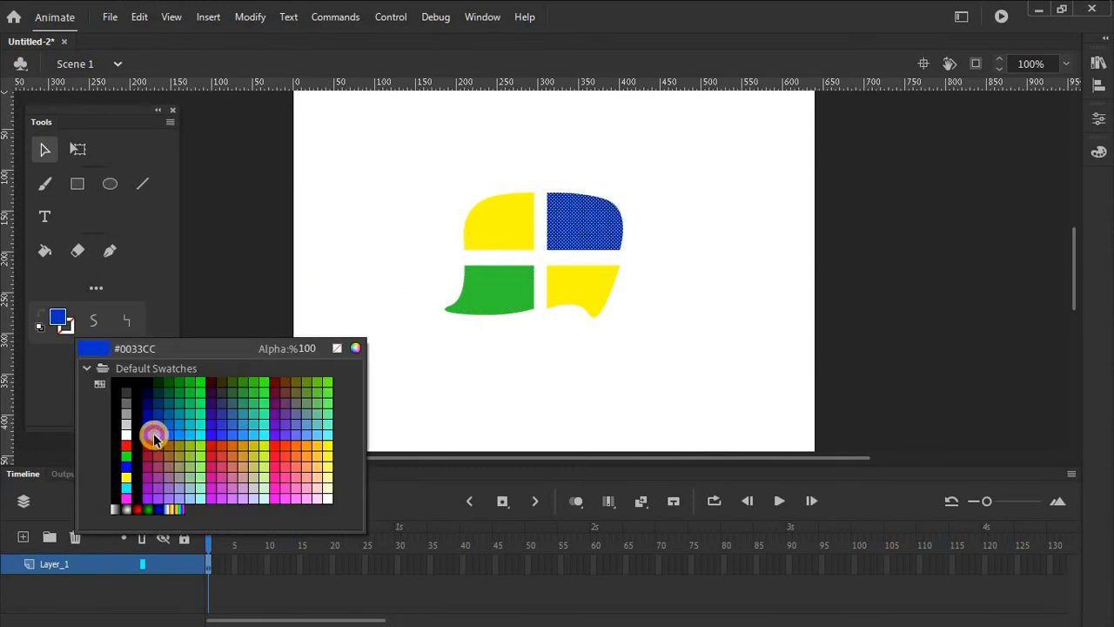
left_click(358, 297)
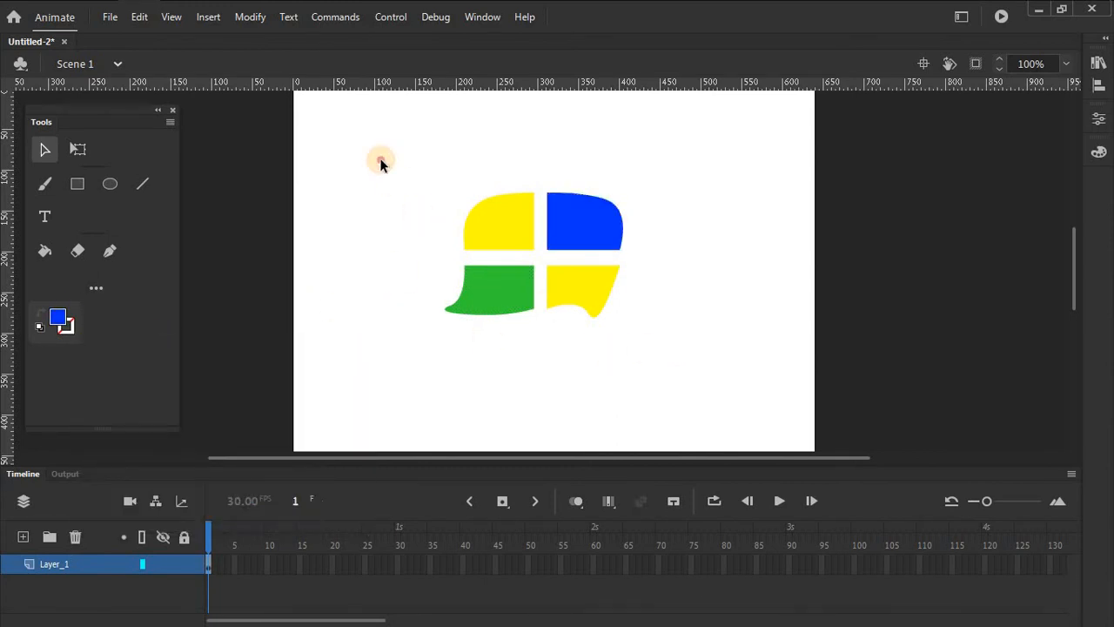
Step: Select all four colored pieces on the stage and delete them
left_click_drag(377, 159, 675, 343)
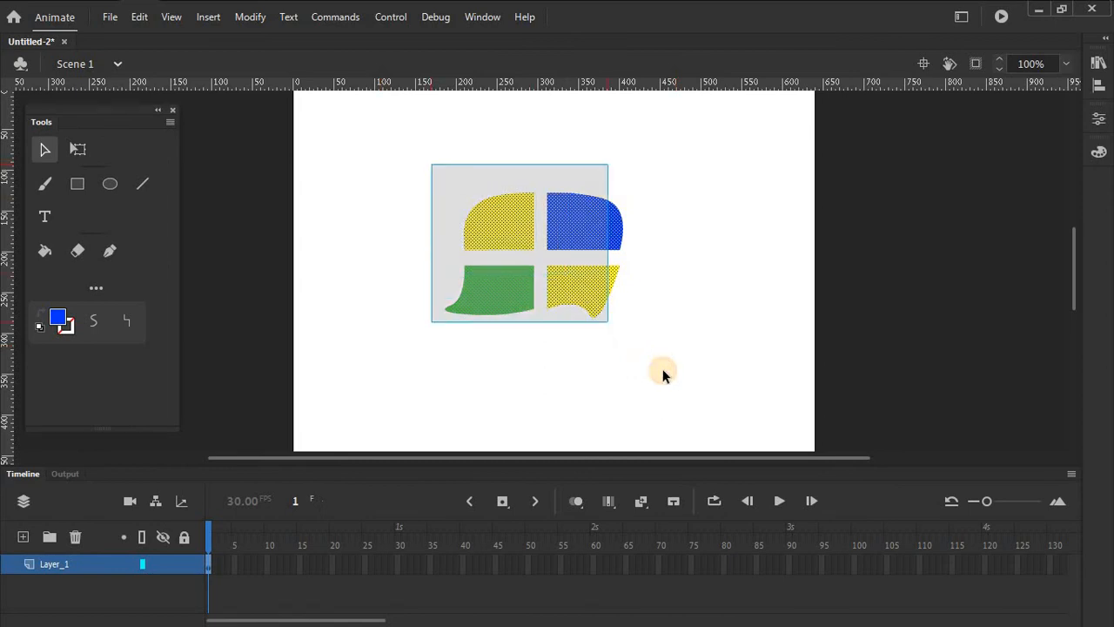
key("Delete")
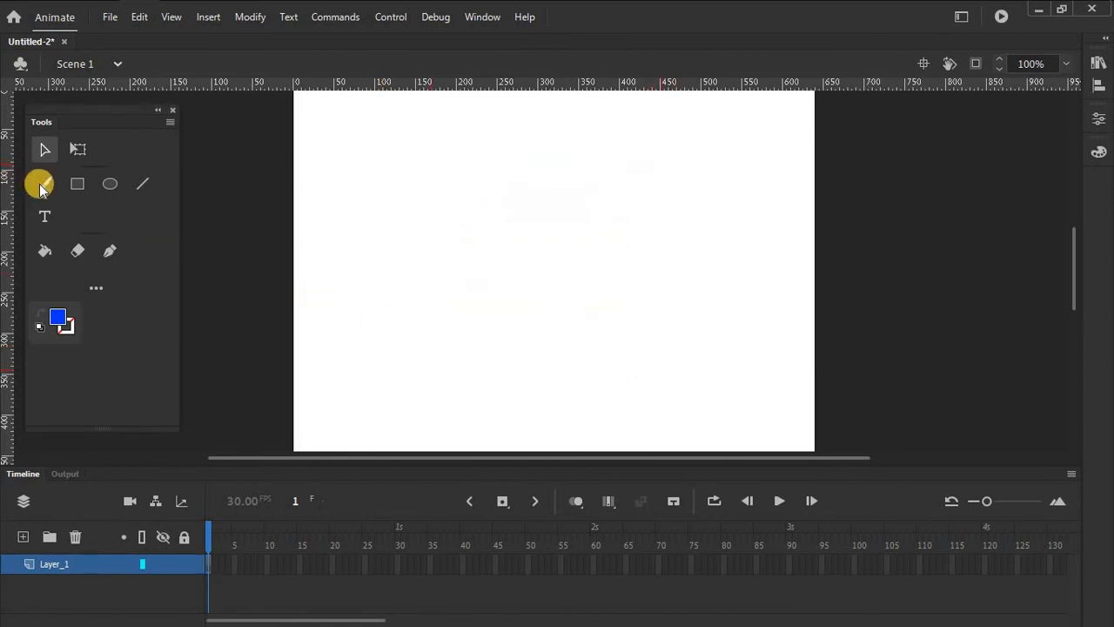
Step: Draw a blue bird outline about 135 px wide with the Brush tool, including the beak, body, tail and two legs
left_click(48, 187)
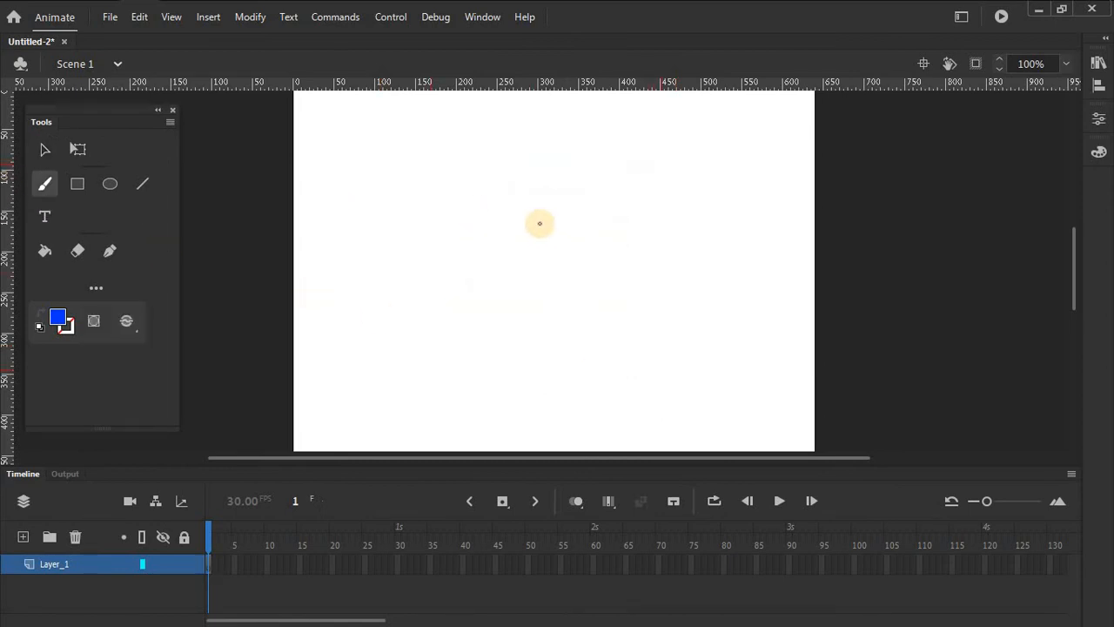
mouse_move(450, 204)
left_mouse_down()
mouse_move(472, 250)
mouse_move(498, 260)
mouse_move(531, 256)
mouse_move(542, 224)
left_mouse_up()
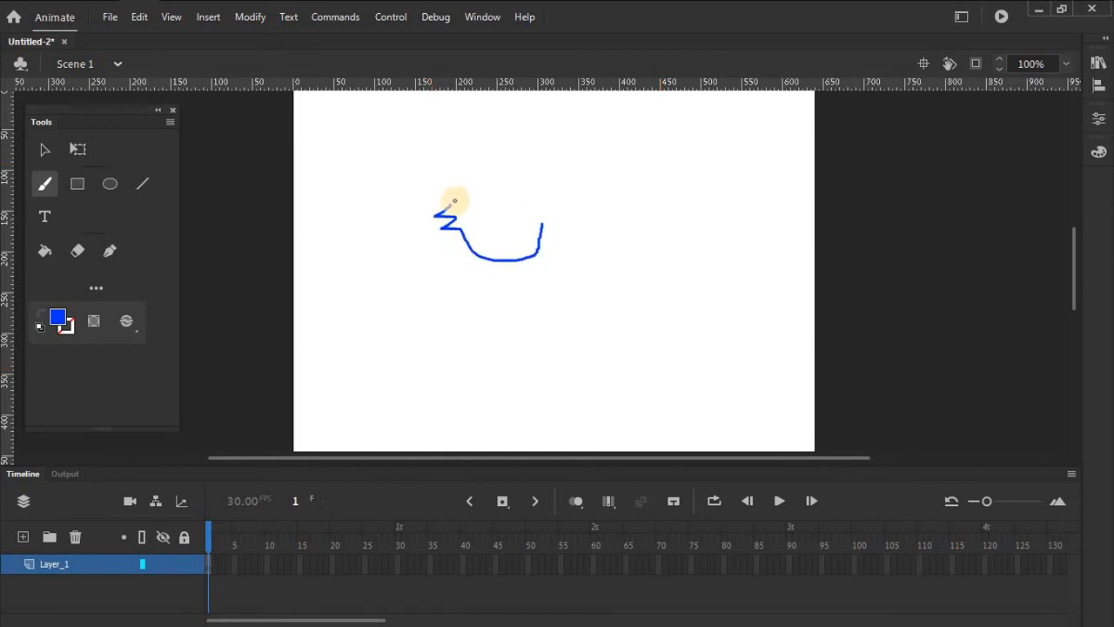
mouse_move(452, 206)
left_mouse_down()
mouse_move(539, 201)
mouse_move(543, 217)
left_mouse_up()
mouse_move(490, 259)
left_mouse_down()
mouse_move(476, 281)
mouse_move(520, 262)
mouse_move(510, 288)
mouse_move(520, 284)
left_mouse_up()
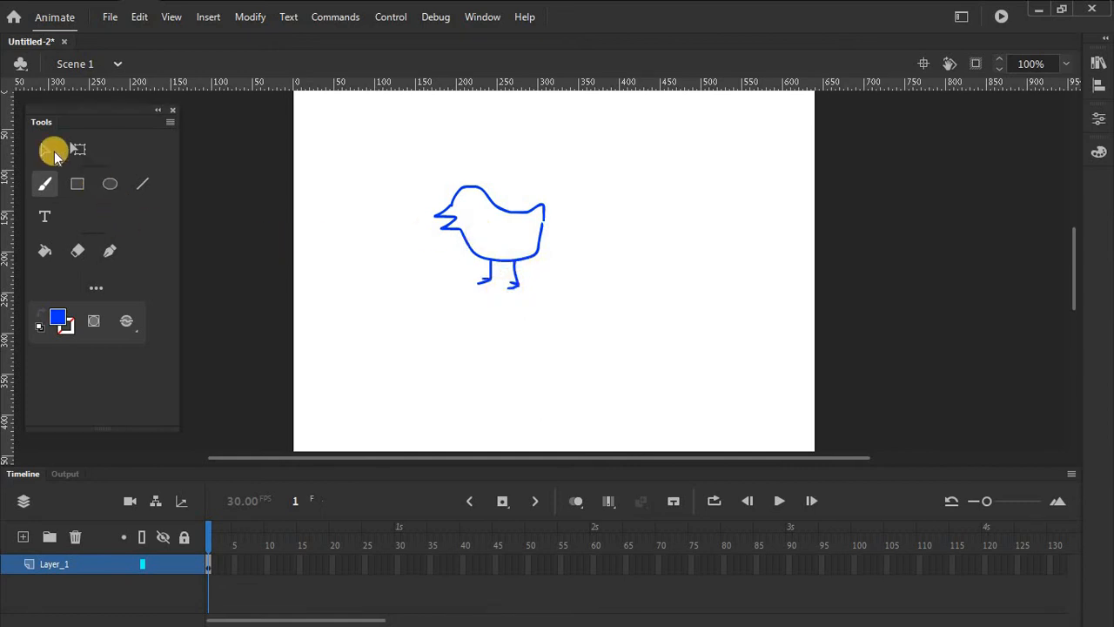
Step: Try to bridge the gap in the bird's tail outline with a yellow-green brush stroke, and undo the stroke
left_click(45, 251)
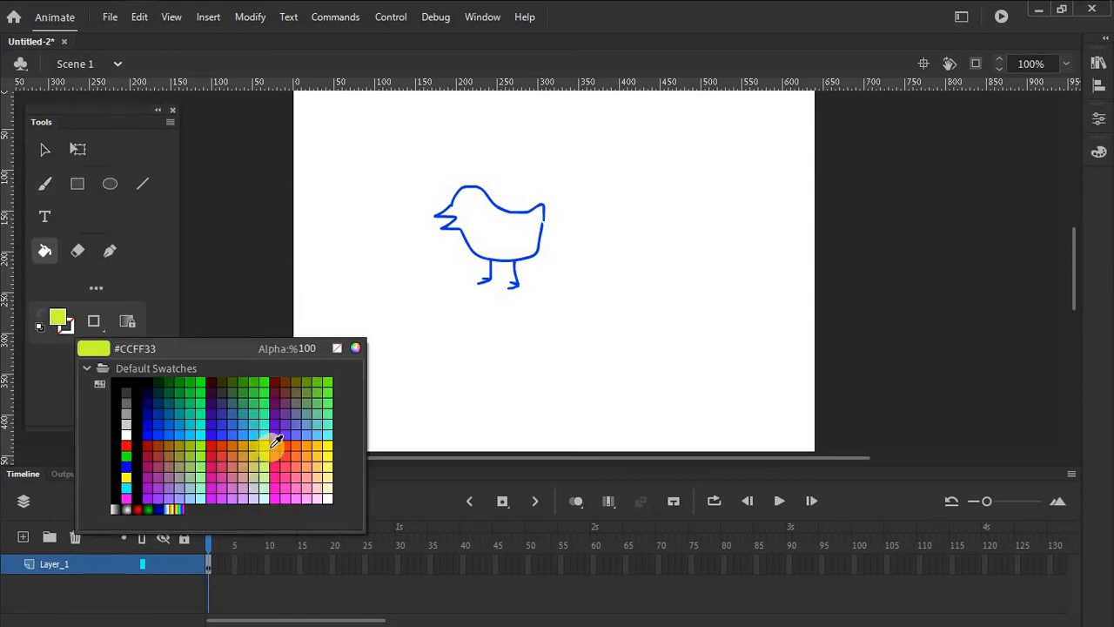
left_click(264, 445)
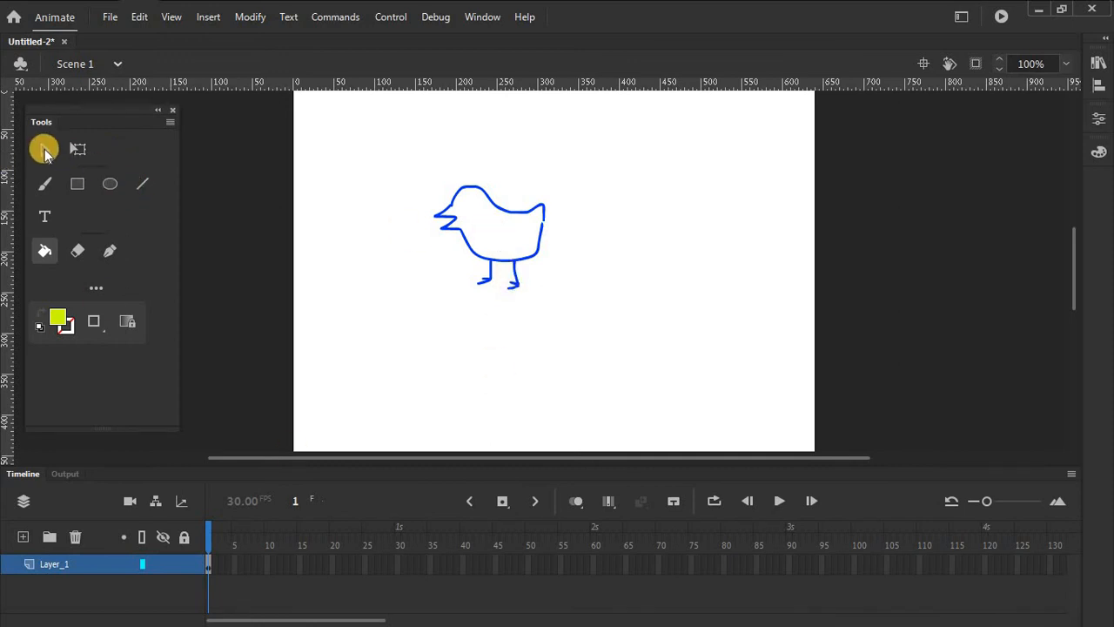
left_click(45, 185)
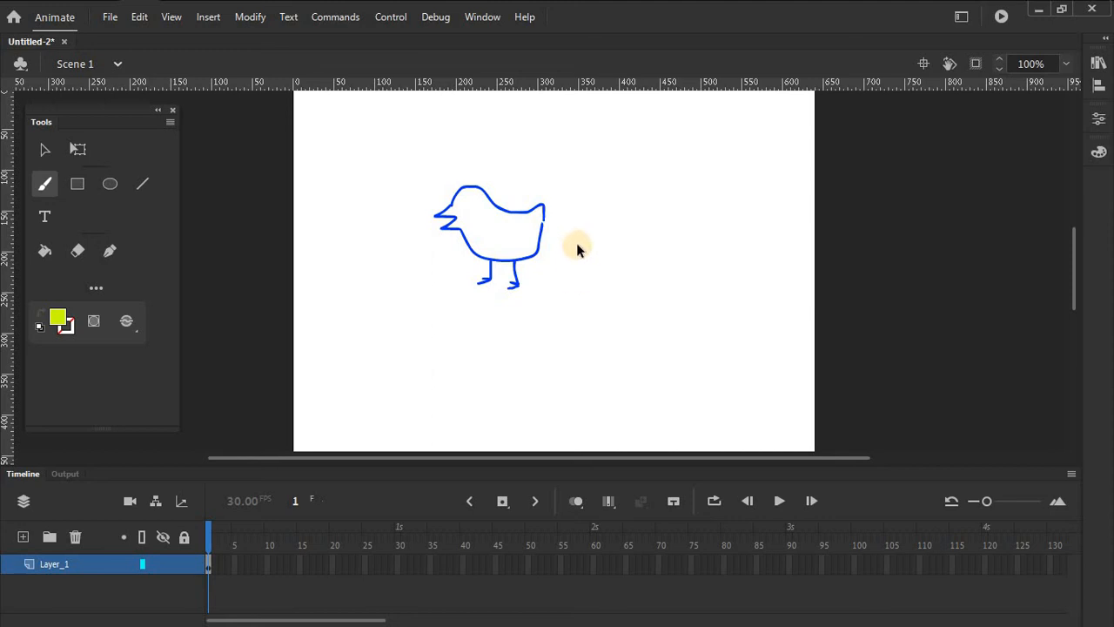
key("ctrl+equal")
key("ctrl+equal")
key("ctrl+equal")
scroll(542, 164, "up", 3)
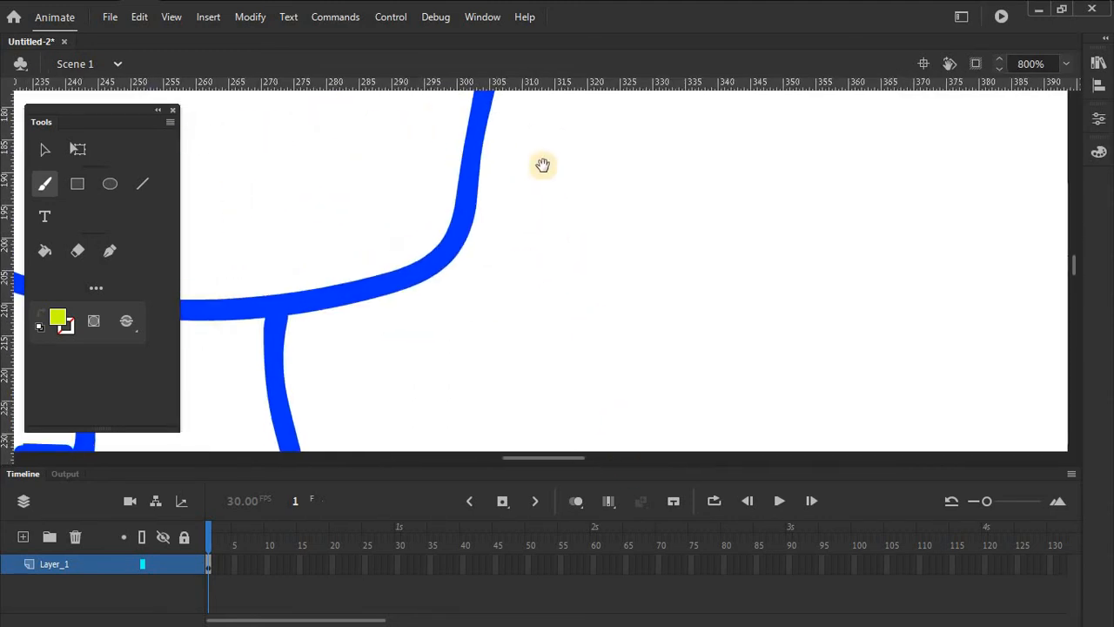
scroll(517, 241, "up", 5)
left_click_drag(517, 199, 520, 236)
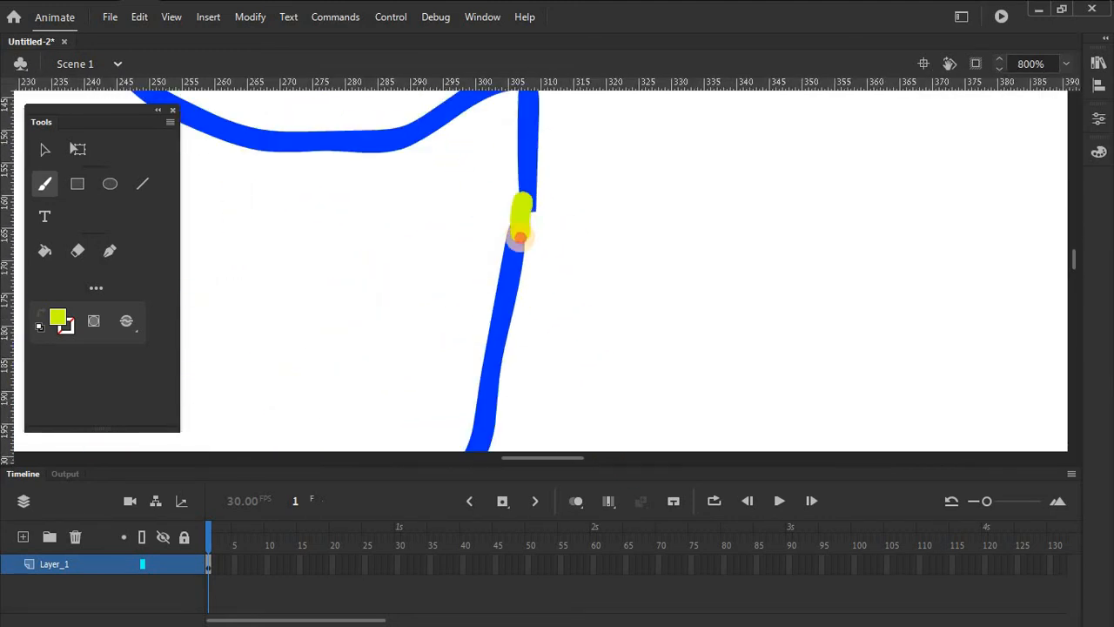
key("ctrl+z")
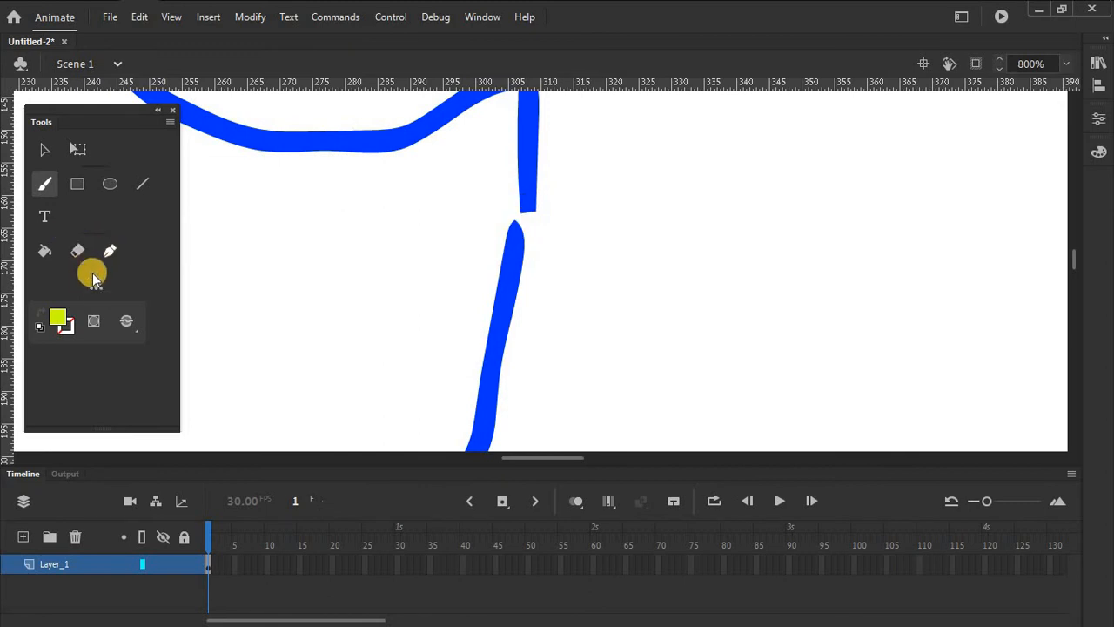
Step: Paint a short yellow-green test stroke inside the bird's body and undo it
left_click(96, 288)
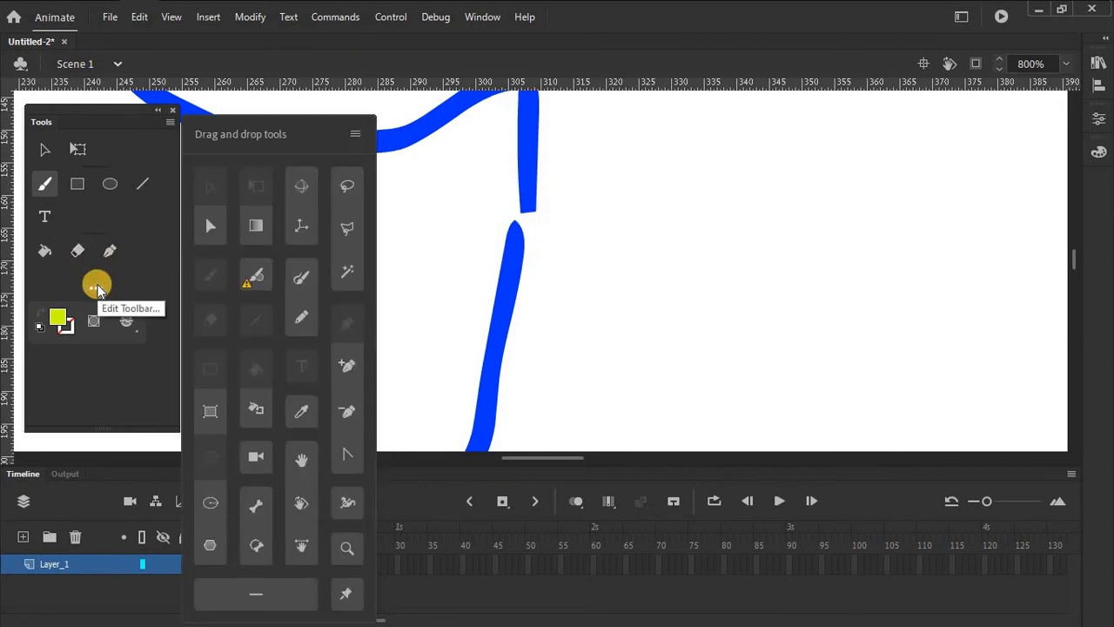
left_click(96, 287)
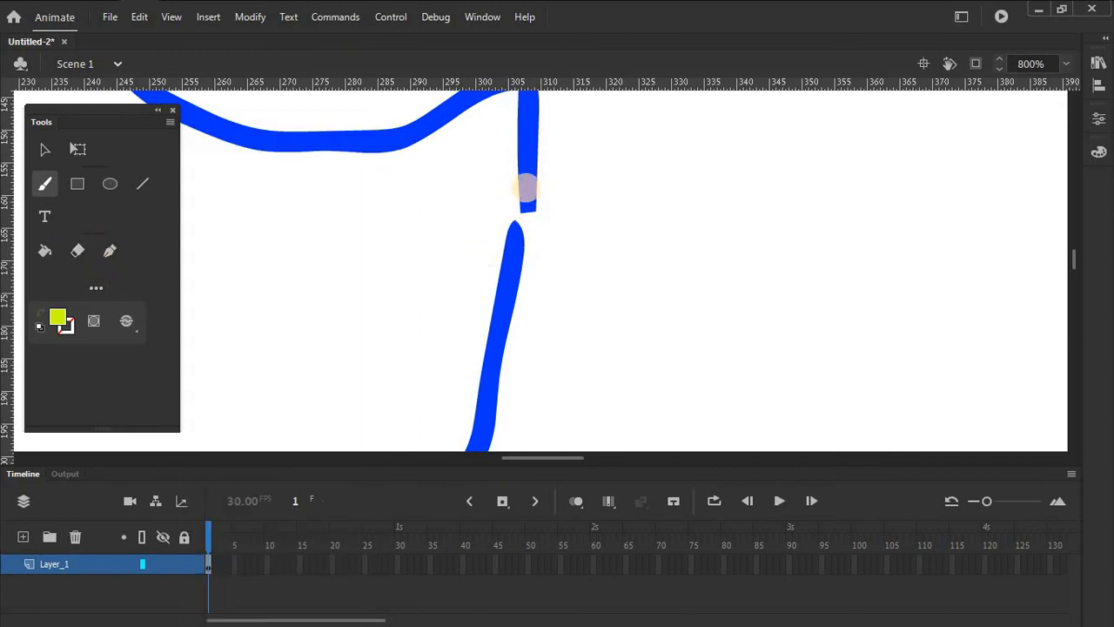
mouse_move(332, 287)
left_mouse_down()
mouse_move(421, 197)
mouse_move(435, 201)
left_mouse_up()
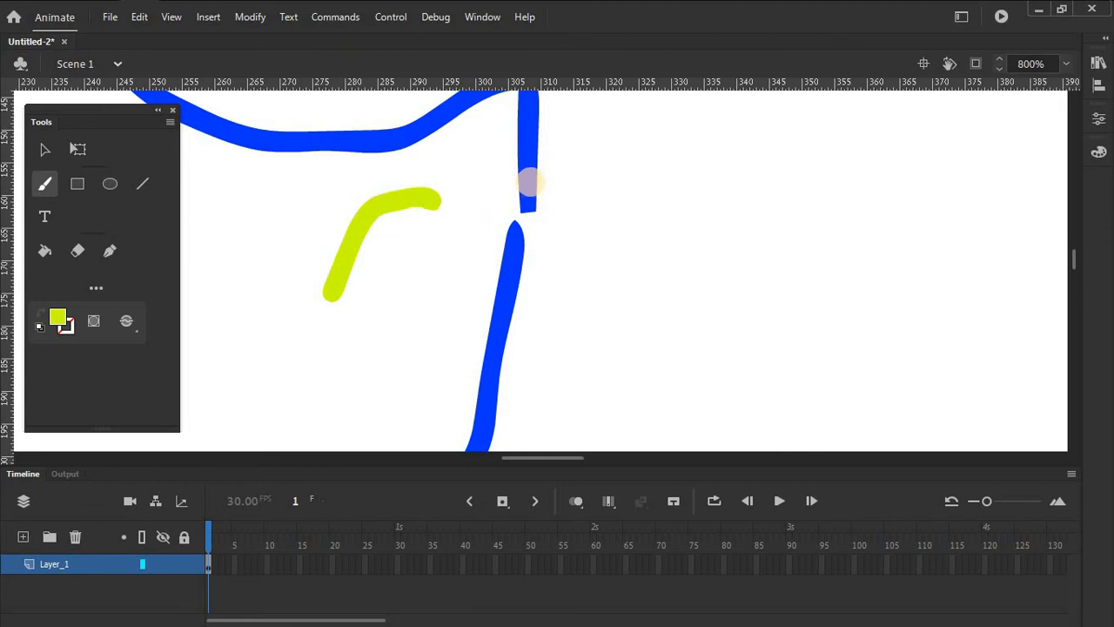
key("ctrl+z")
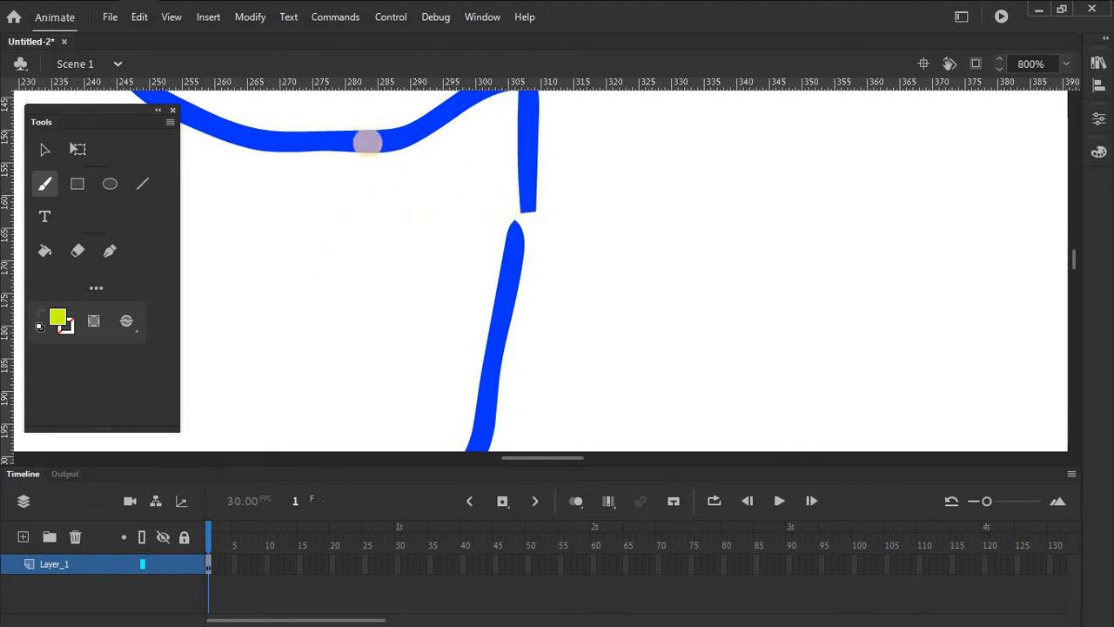
Step: Try to match the outline with fill color #0000FF using a test stroke beside the tail gap, and undo the stroke
left_click(58, 320)
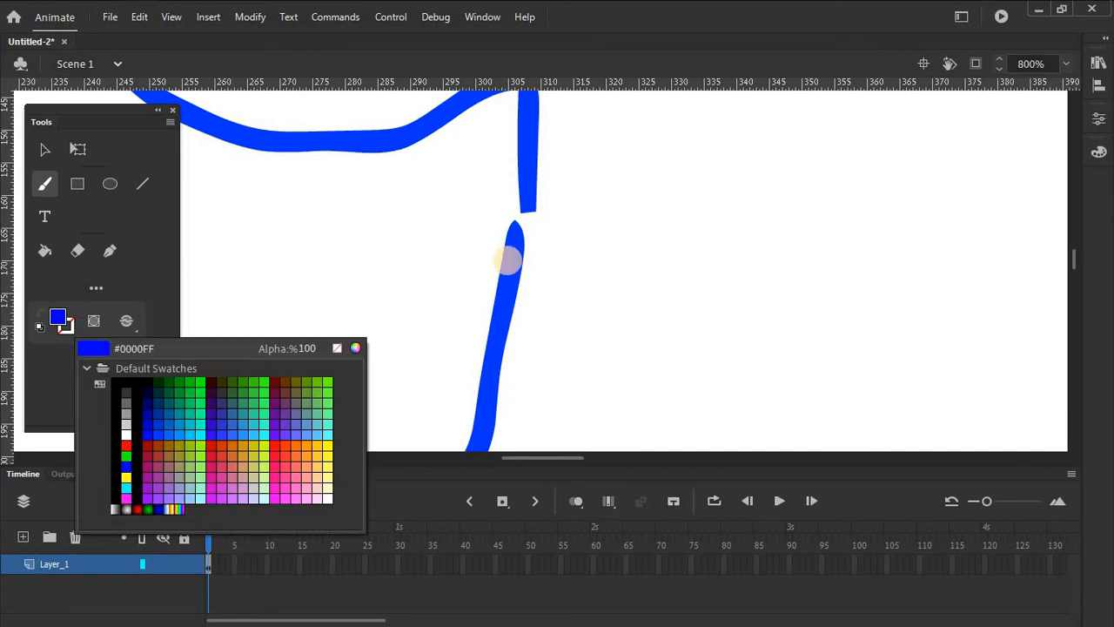
left_click(508, 258)
left_click_drag(462, 229, 496, 200)
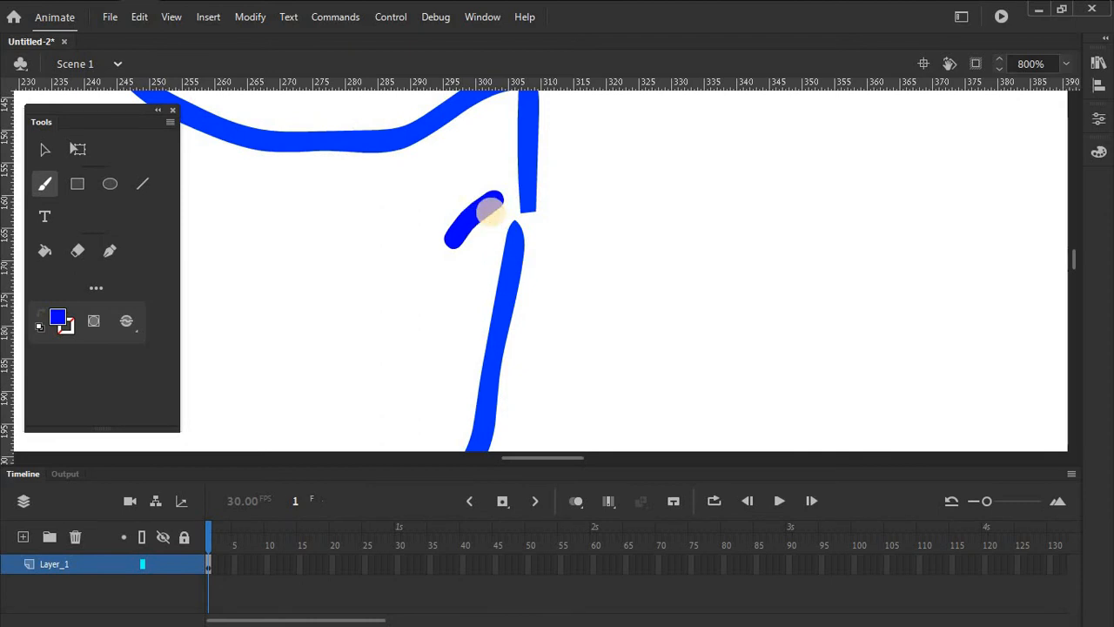
key("ctrl+z")
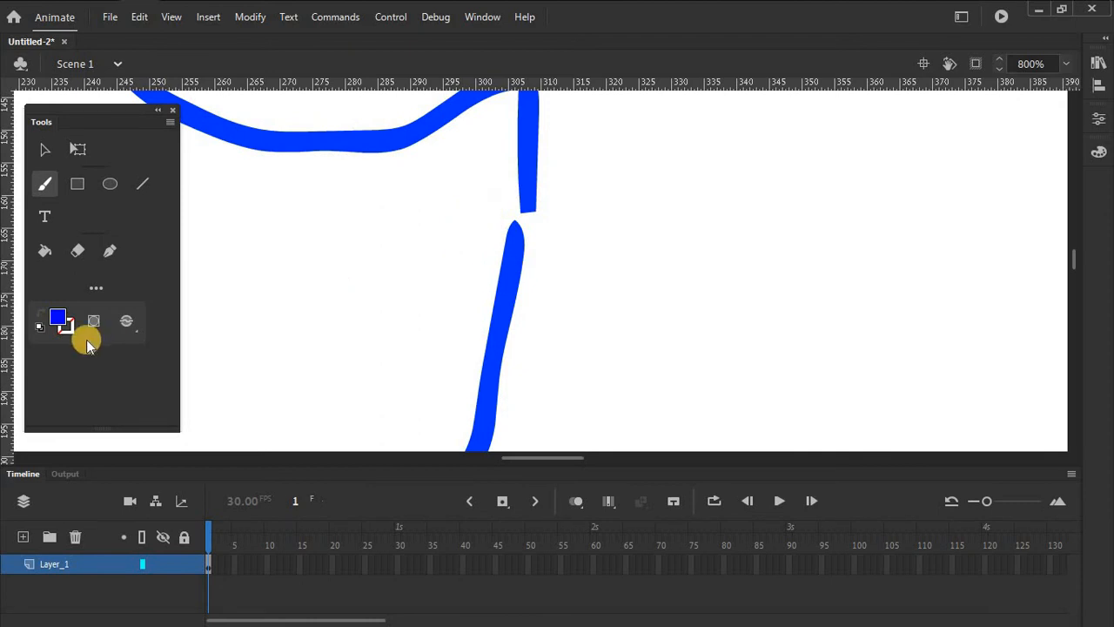
Step: Add the Eyedropper tool to the tool set, beside the Pen tool
left_click(94, 289)
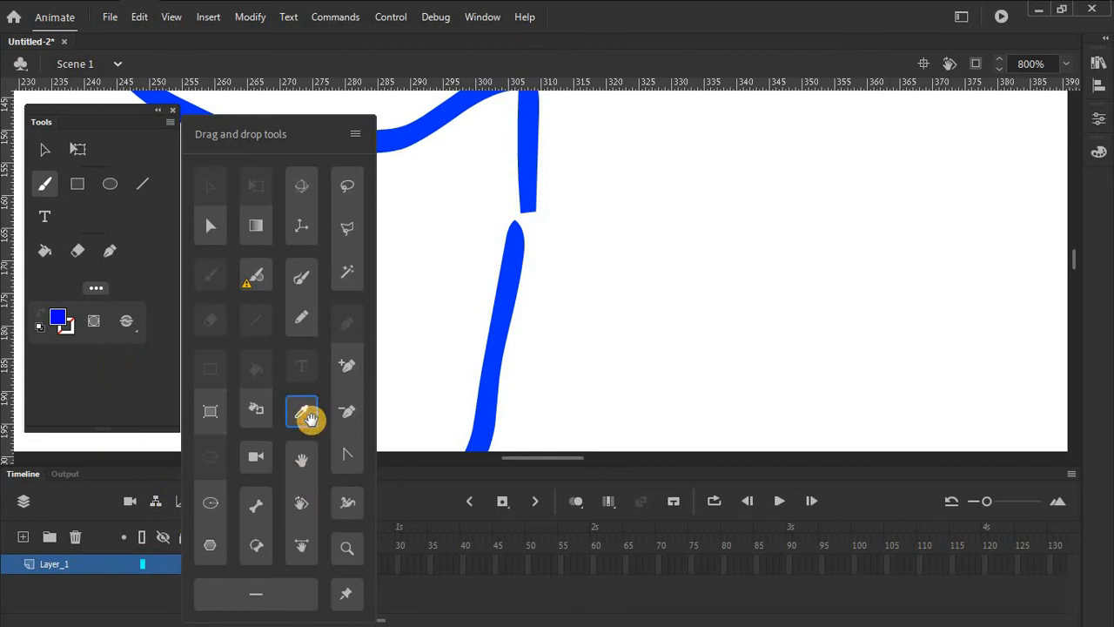
left_click_drag(310, 420, 147, 323)
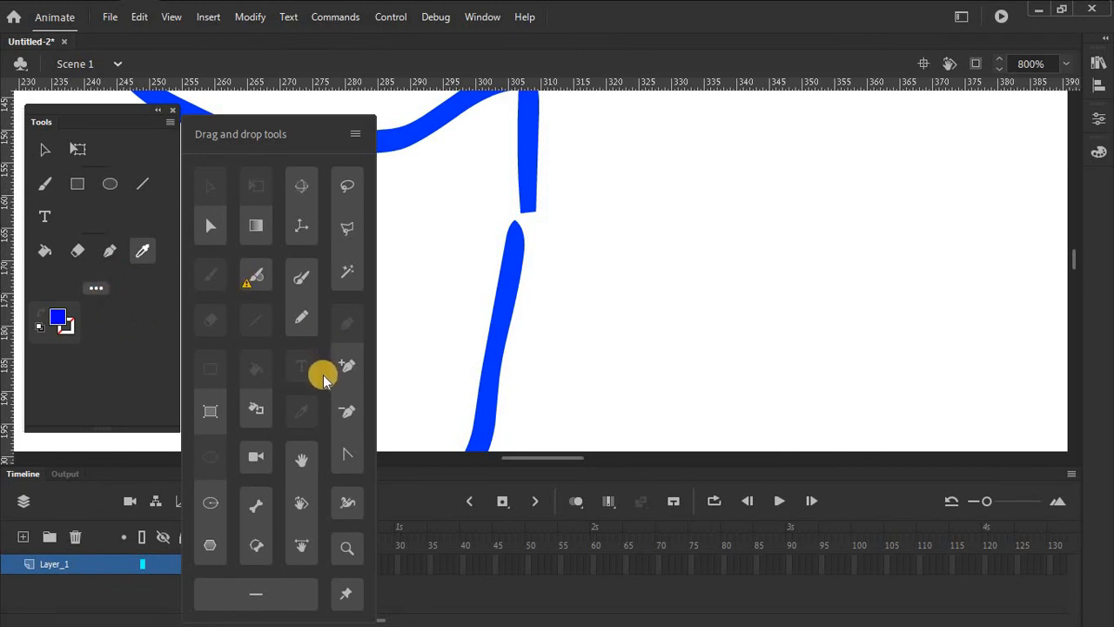
left_click(143, 258)
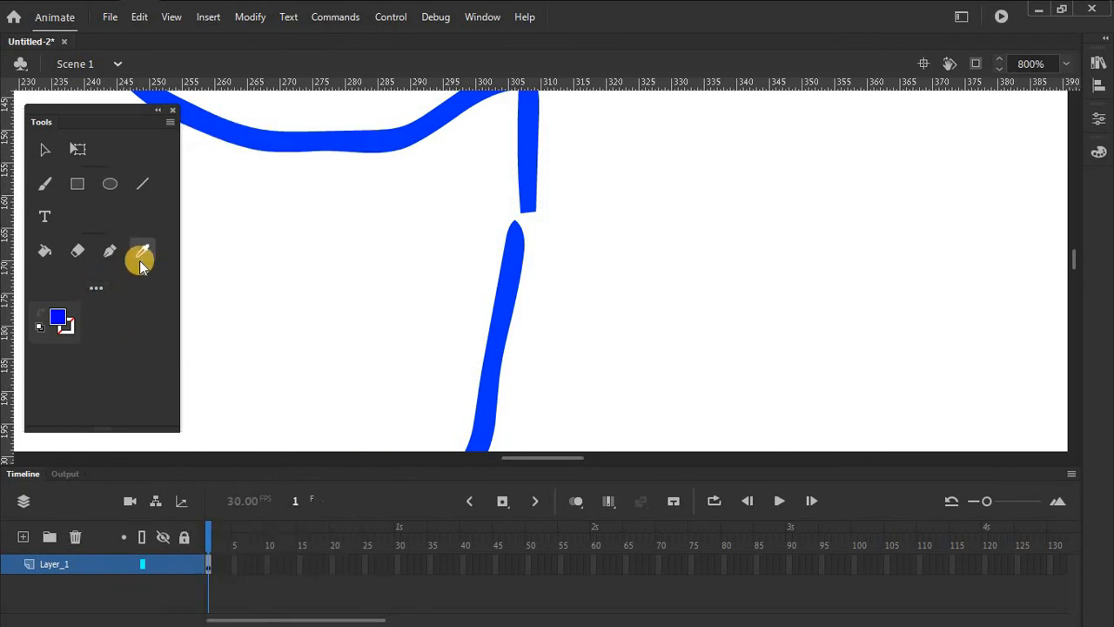
Step: Sample the outline's blue with the Eyedropper and close the gap in the bird's tail with a brush stroke
left_click(143, 259)
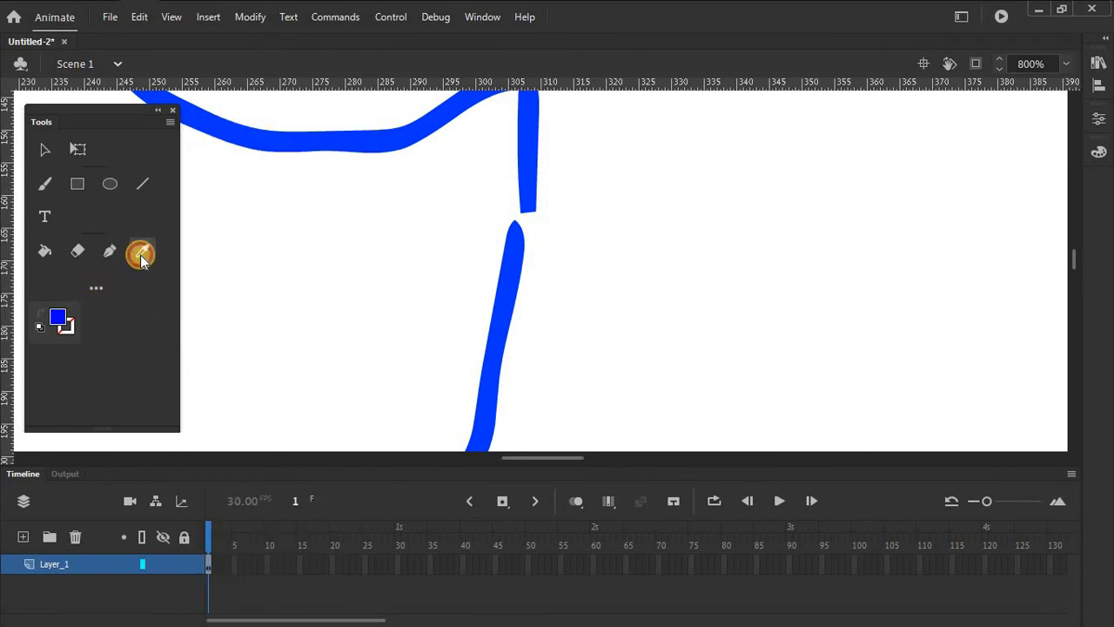
left_click(528, 167)
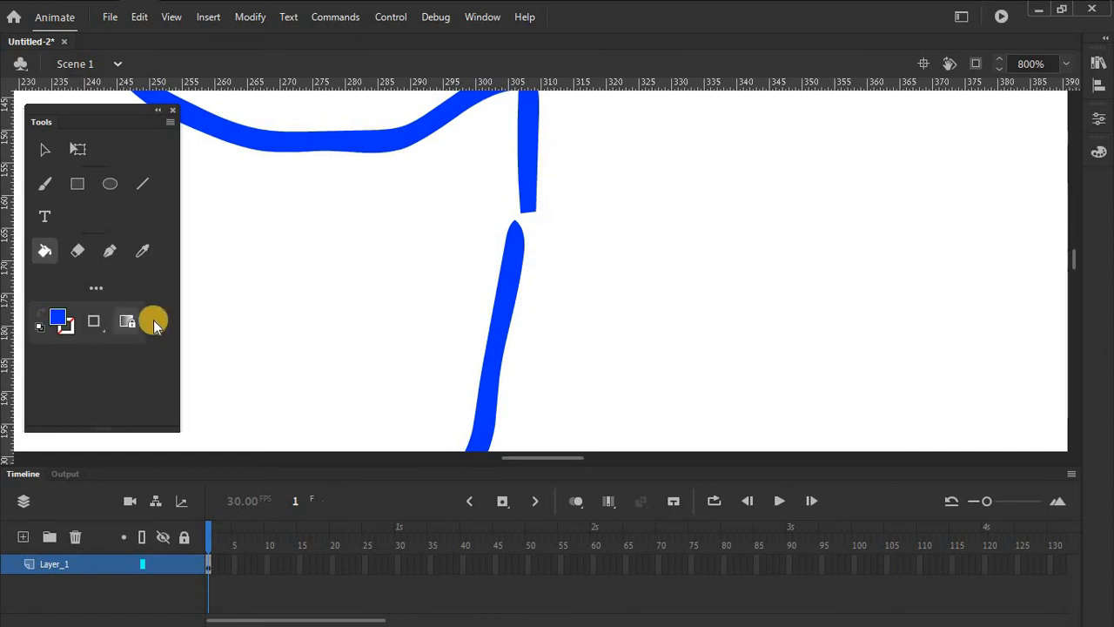
left_click(63, 322)
left_click(529, 186)
key("b")
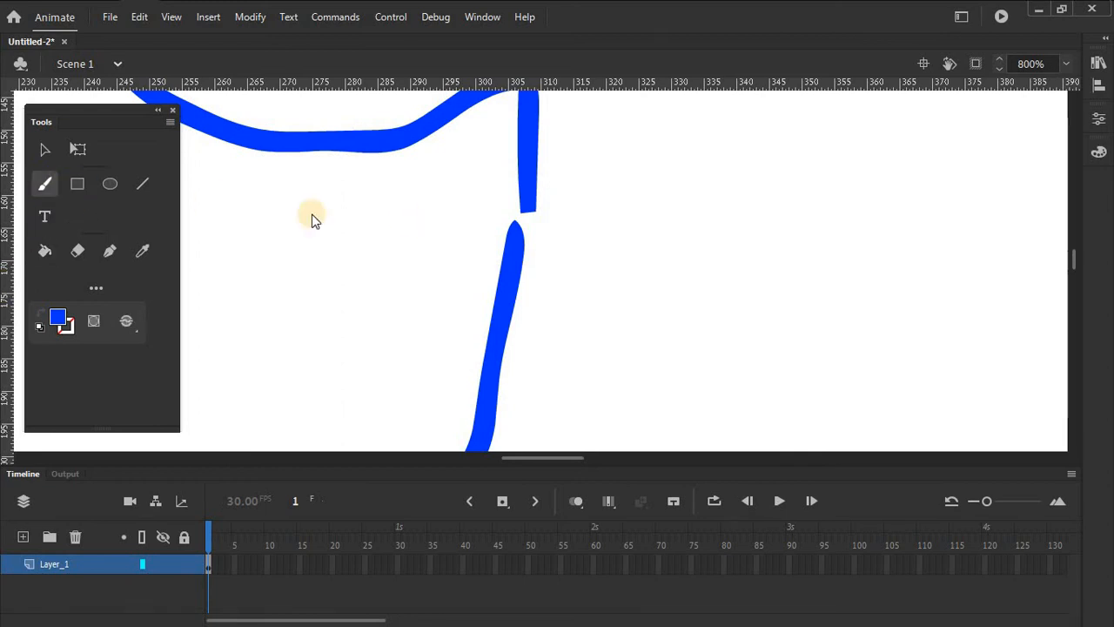
left_click_drag(521, 200, 515, 247)
Step: Fill the bird's body with a yellow-orange color using the Paint Bucket
left_click(45, 149)
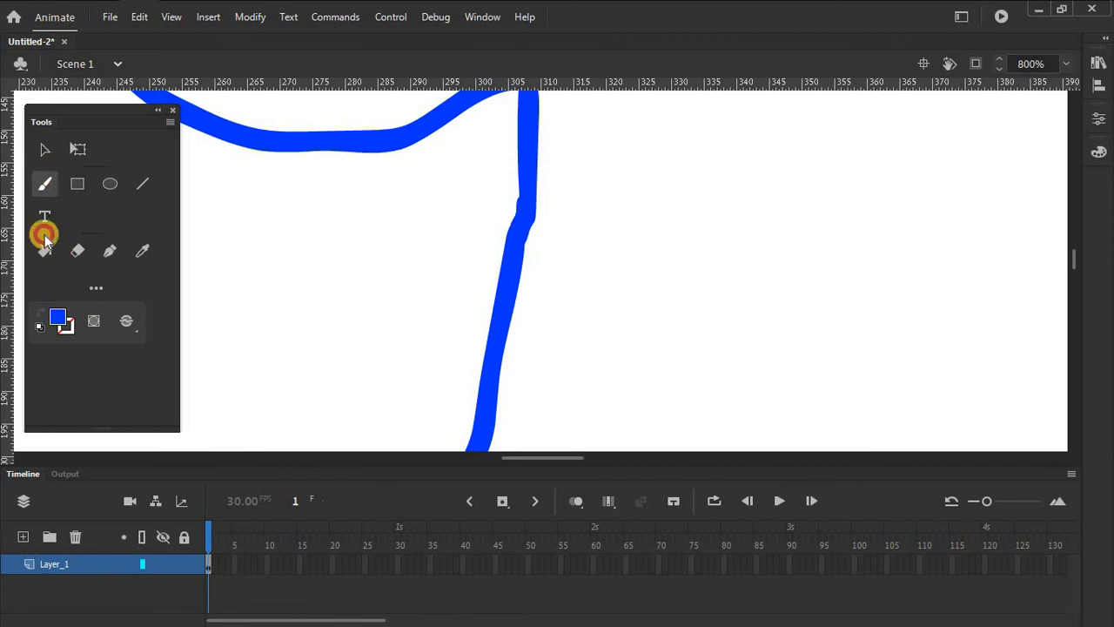
left_click(57, 317)
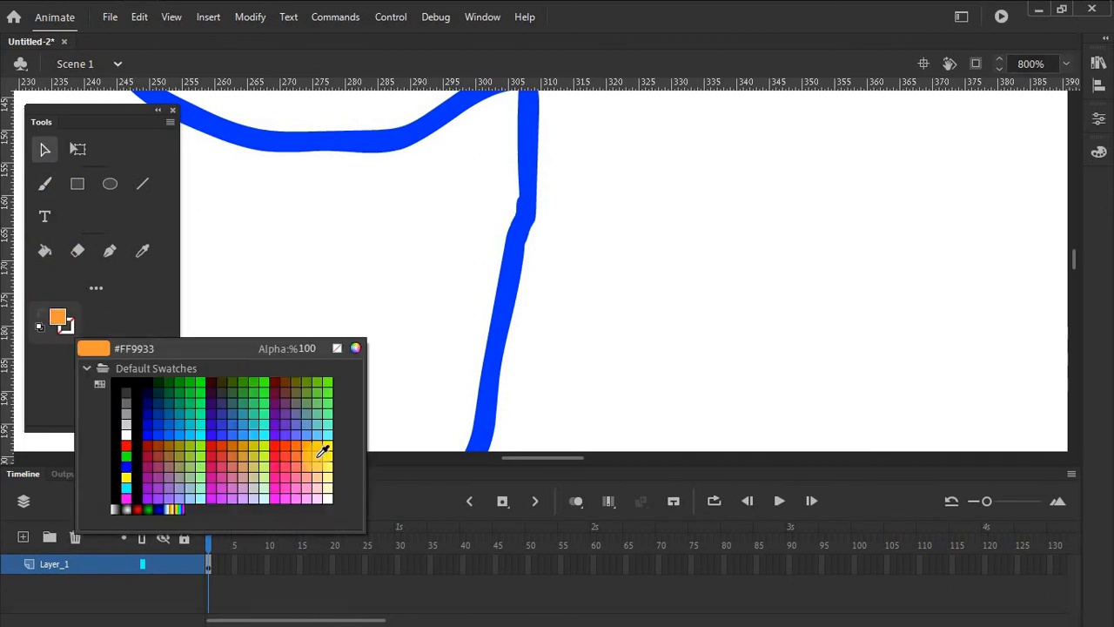
left_click(44, 251)
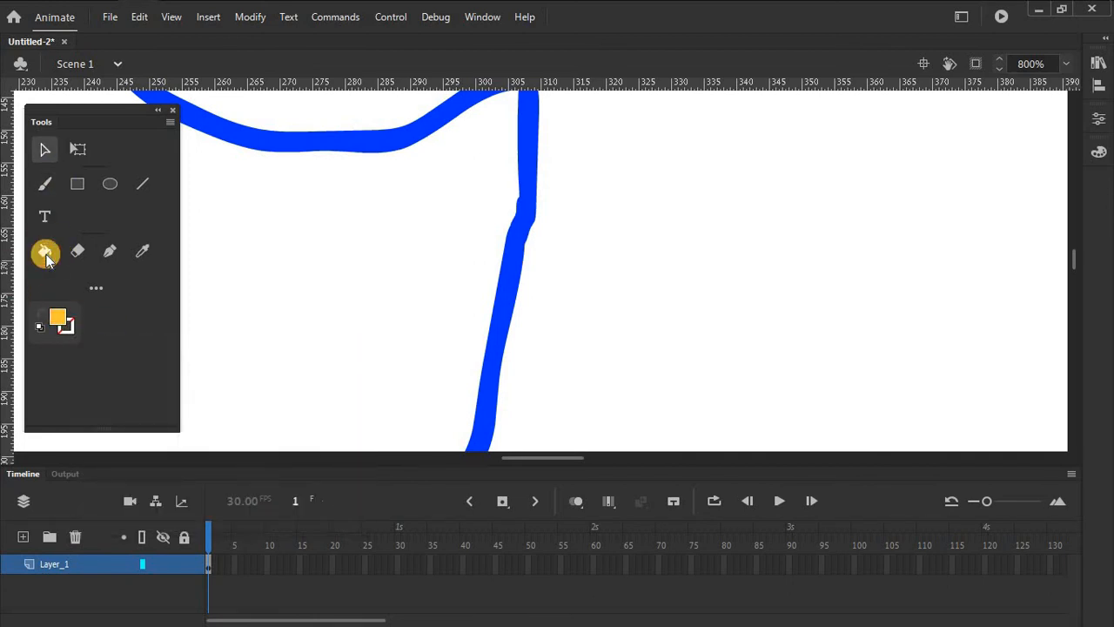
left_click(305, 261)
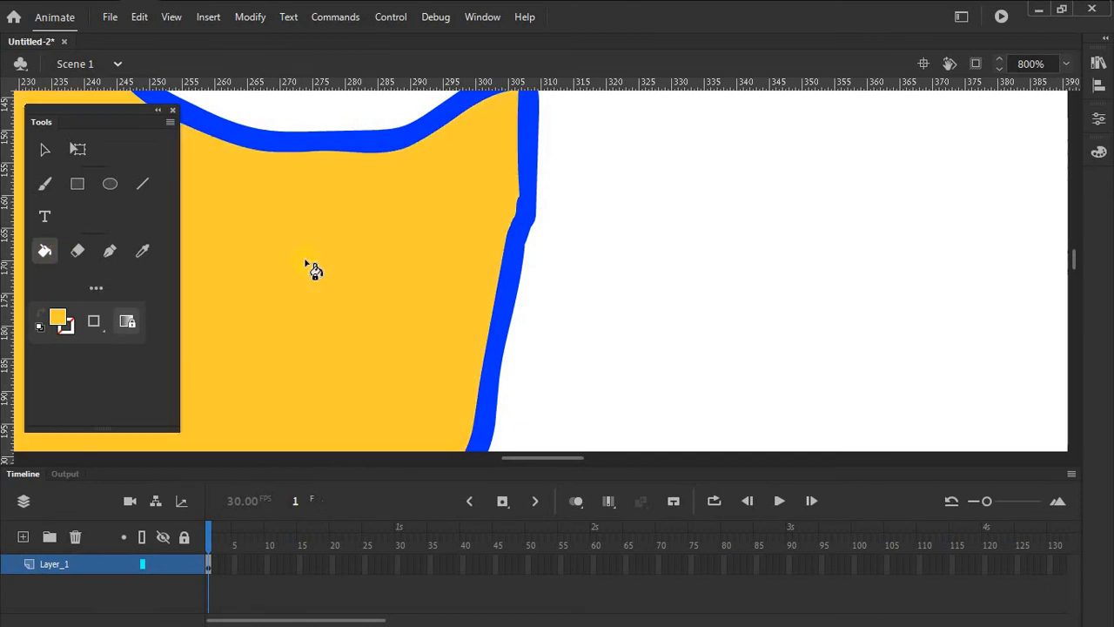
key("ctrl+minus")
key("ctrl+minus")
key("ctrl+minus")
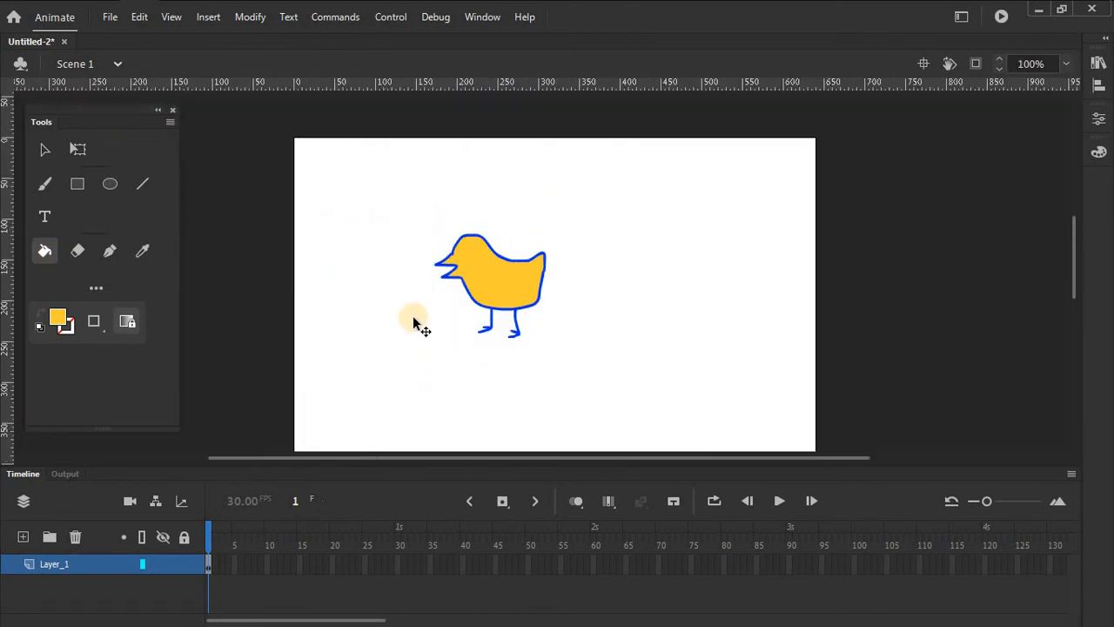
key("ctrl+equal")
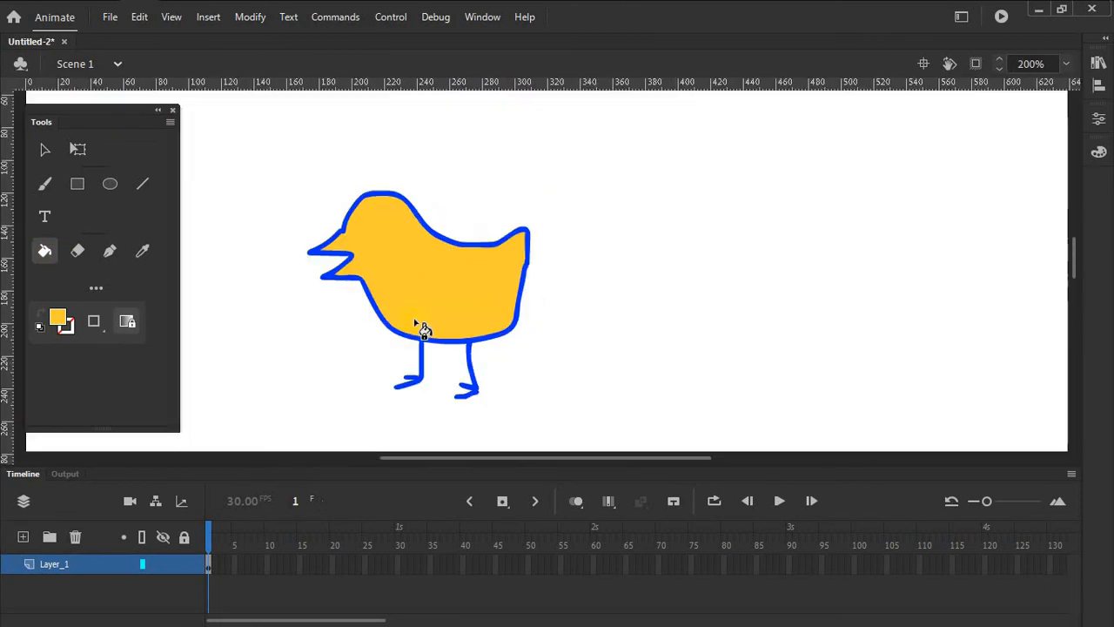
Step: Select the whole bird drawing on the stage and delete it
left_click(45, 149)
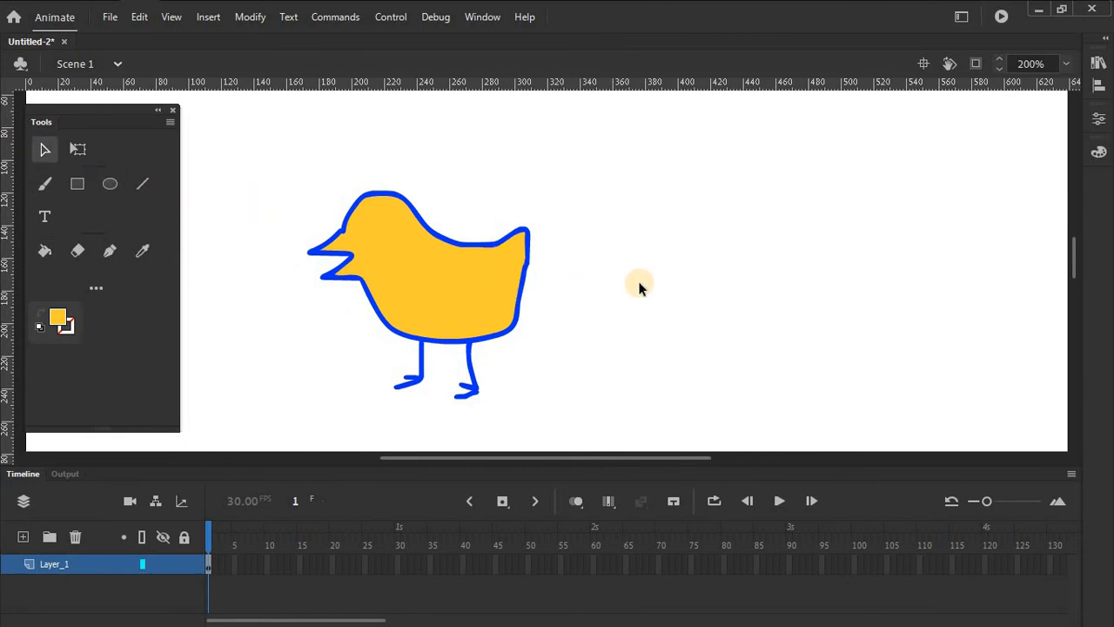
key("ctrl+minus")
key("ctrl+minus")
key("ctrl+equal")
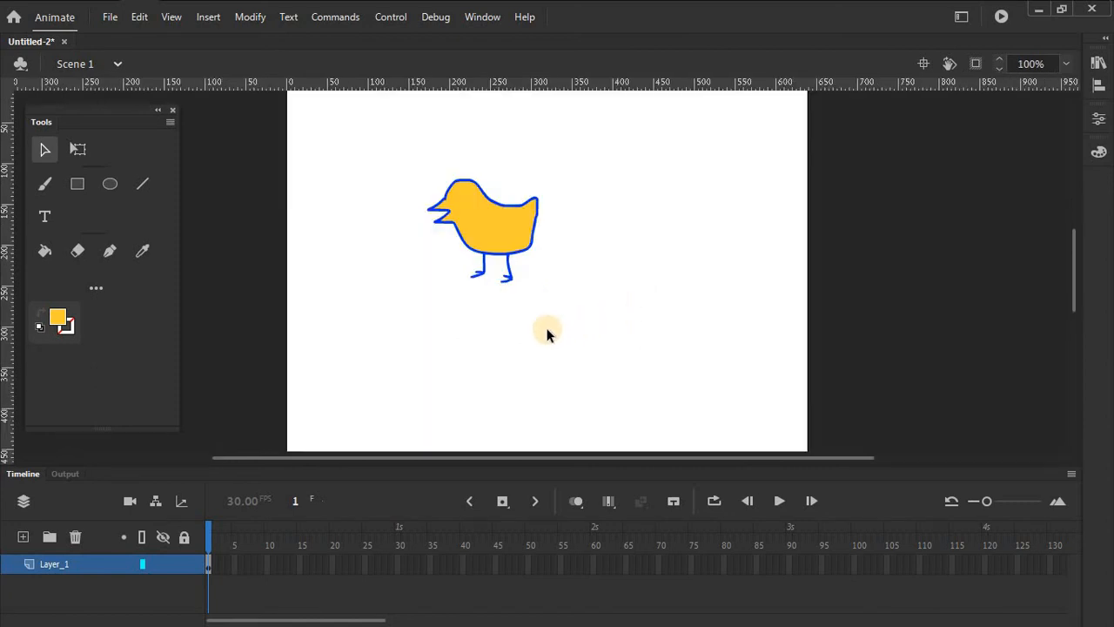
key("space")
left_click_drag(559, 340, 565, 359)
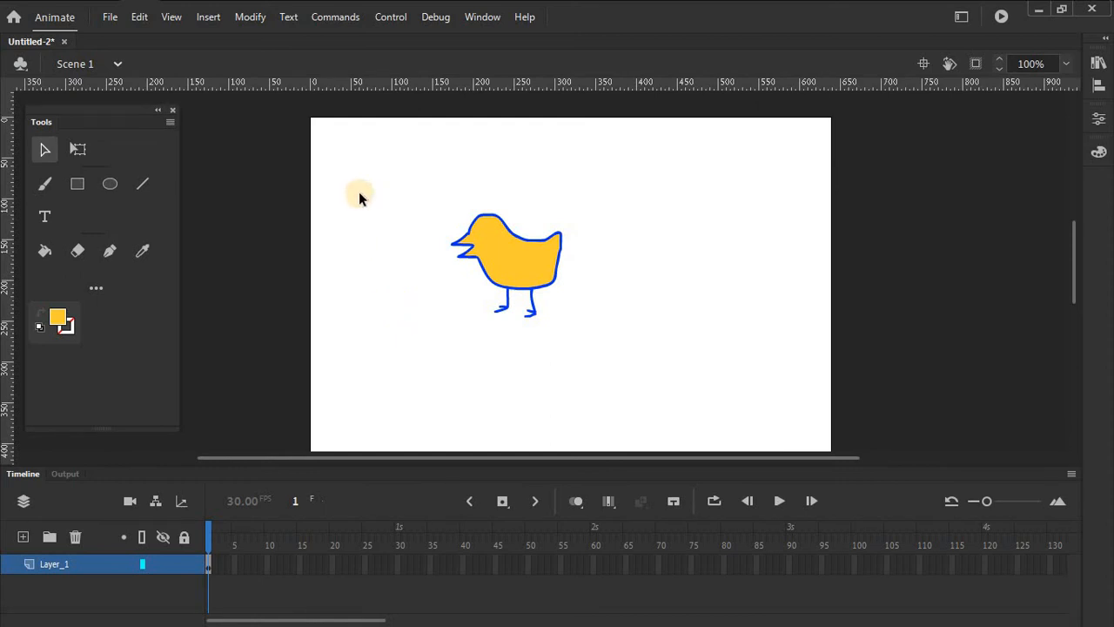
left_click_drag(325, 174, 624, 379)
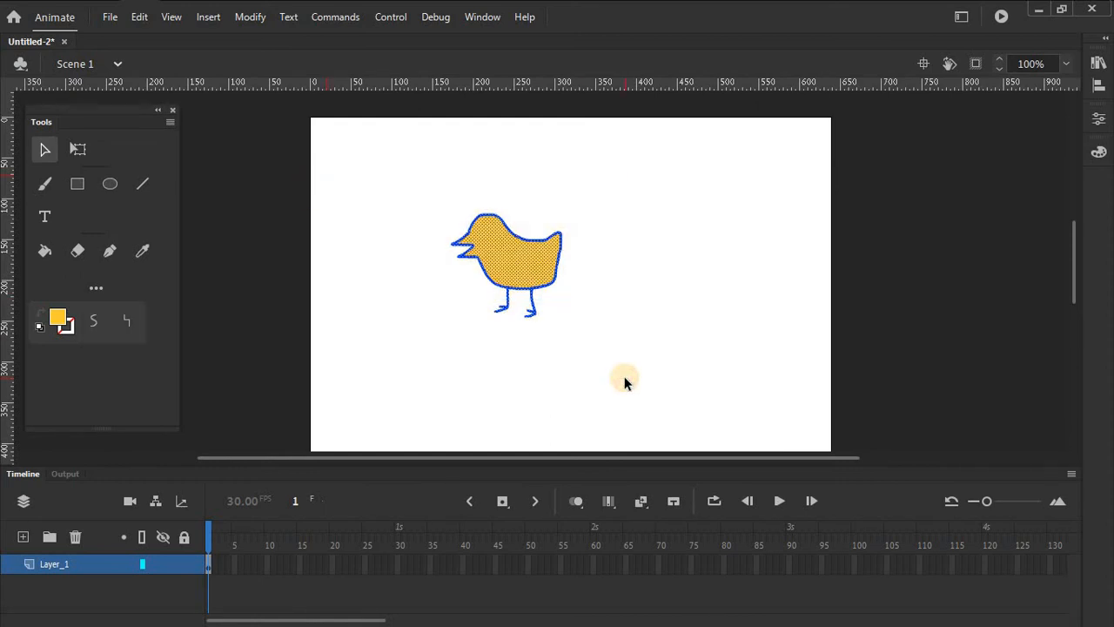
key("Delete")
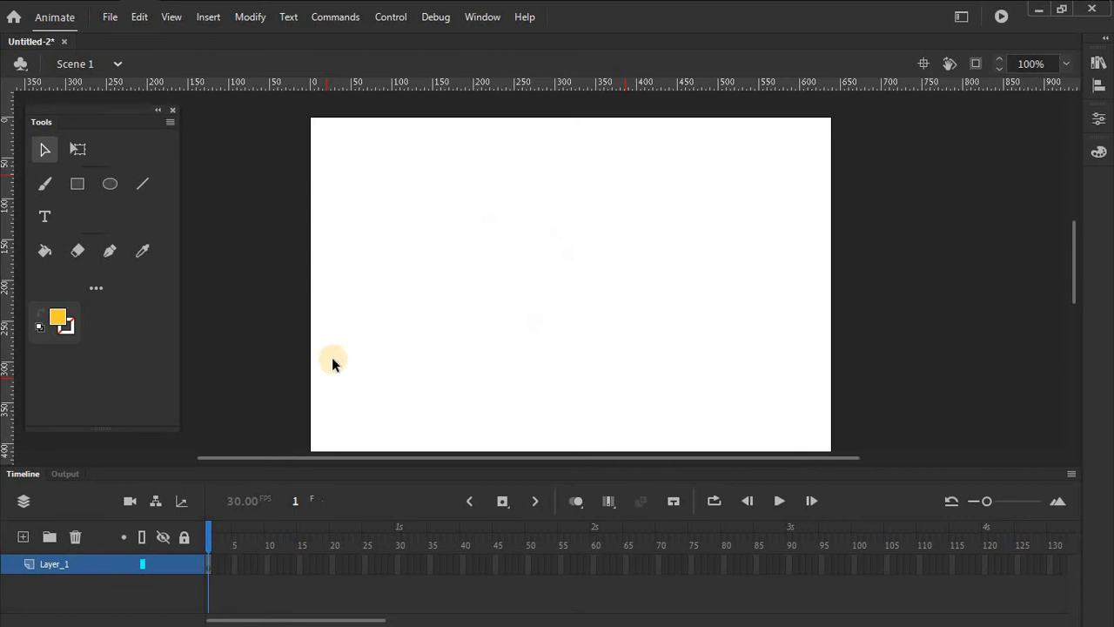
Step: Review the extra tools that can be added to the tool set, and examine the document's library
left_click(101, 288)
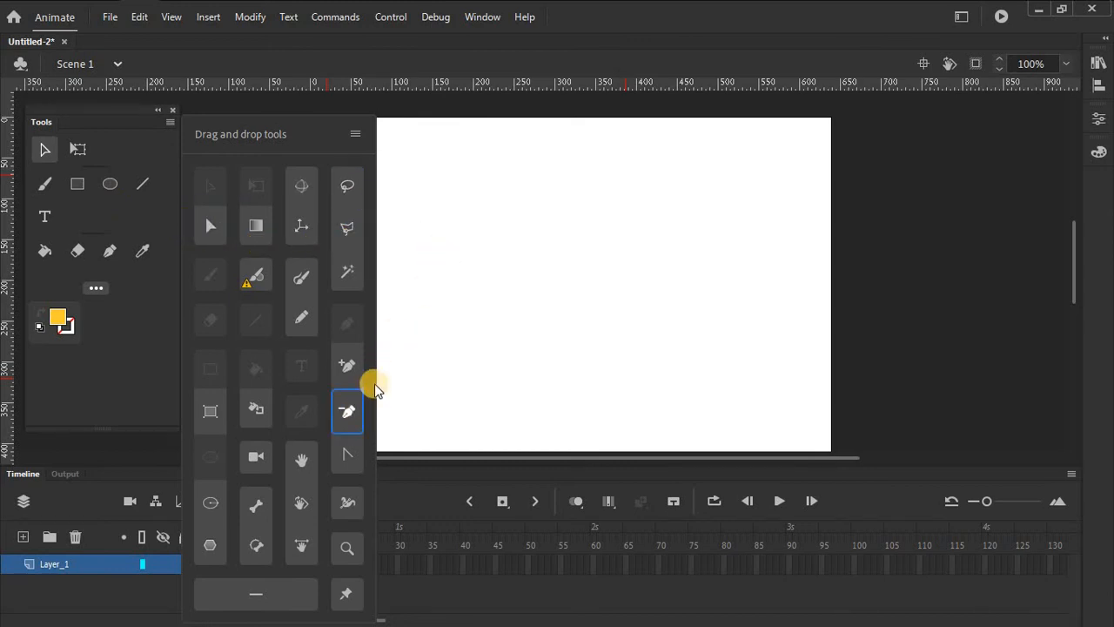
left_click_drag(355, 368, 354, 406)
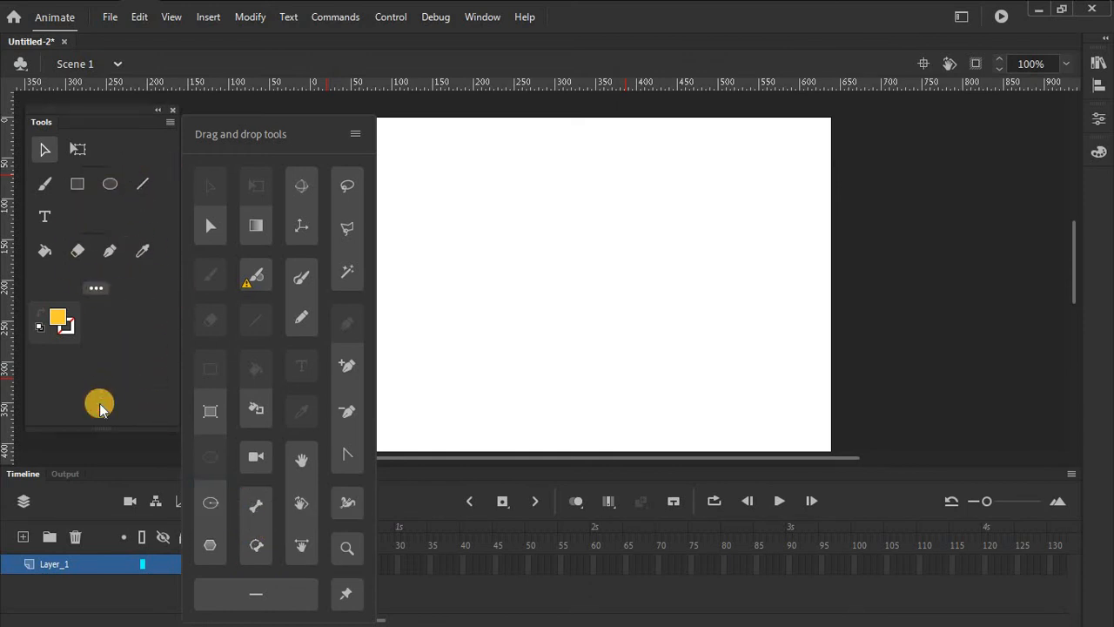
left_click(96, 131)
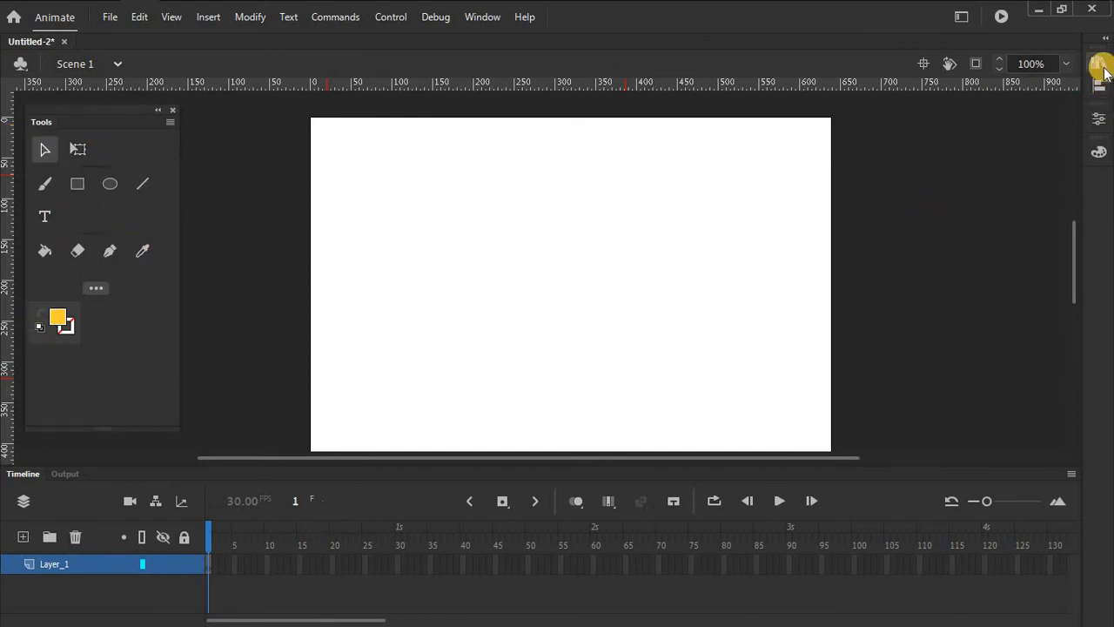
left_click(1099, 64)
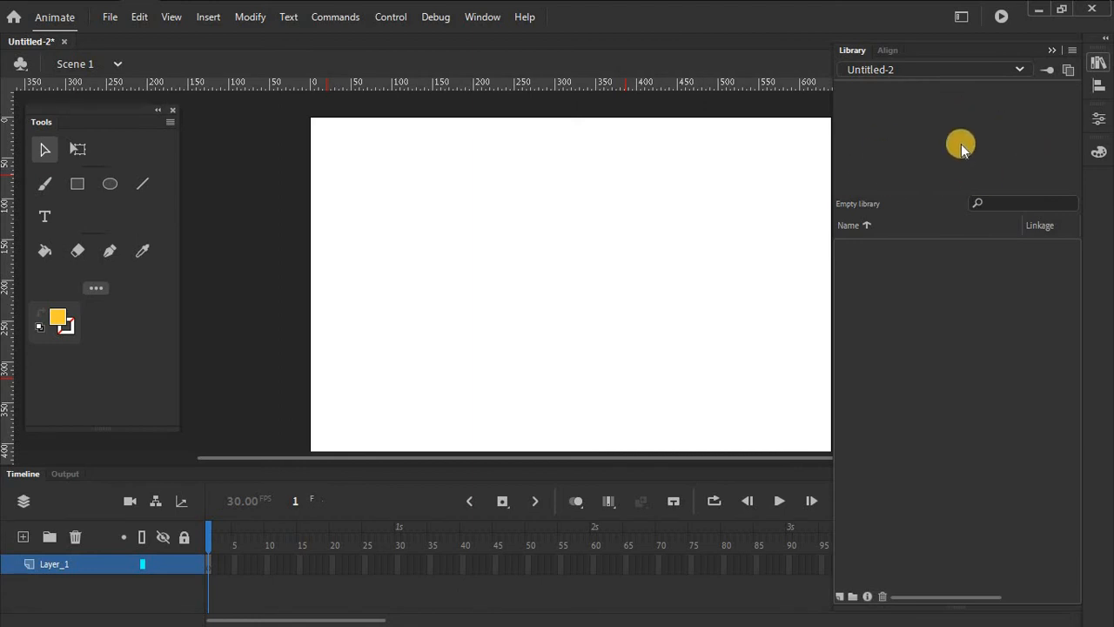
left_click(1098, 65)
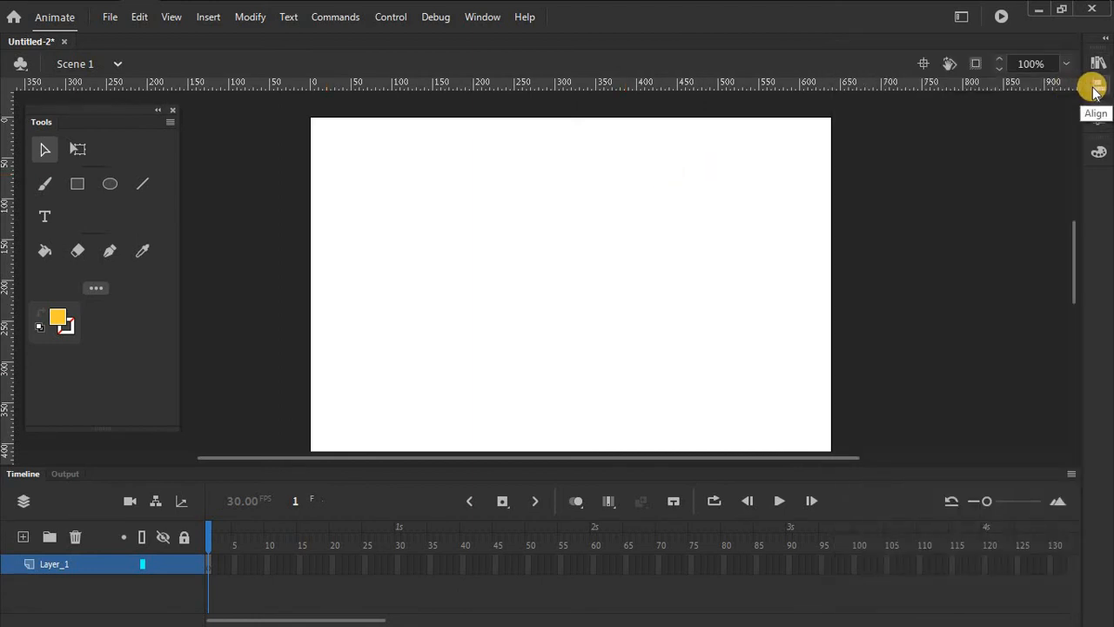
Step: Draw two equal yellow-orange circles side by side on the stage with the Oval tool
left_click(1096, 86)
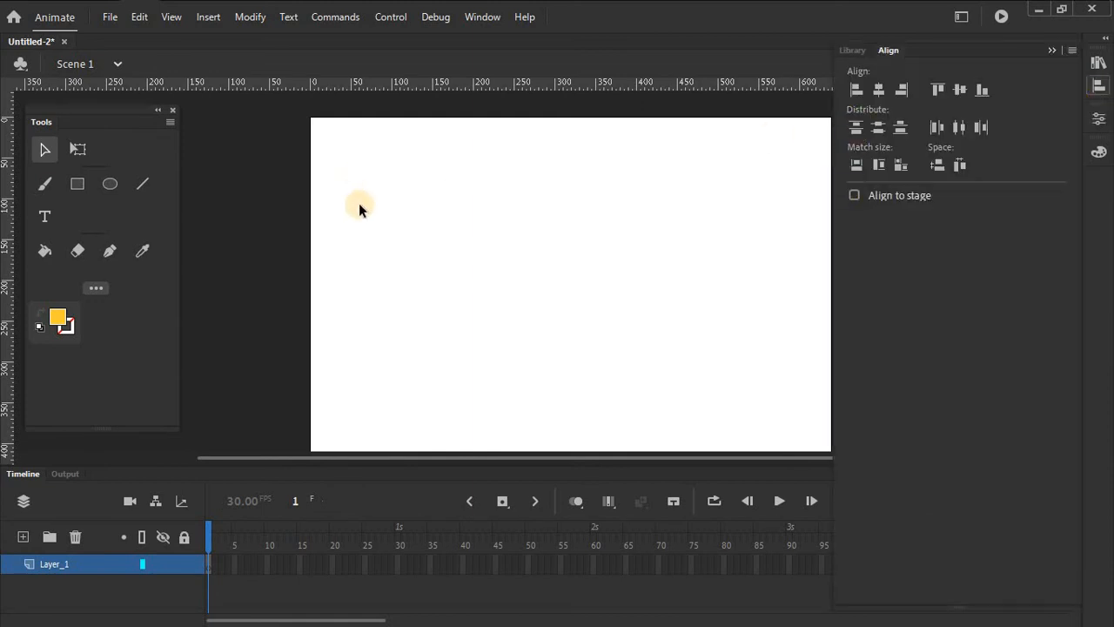
left_click(101, 185)
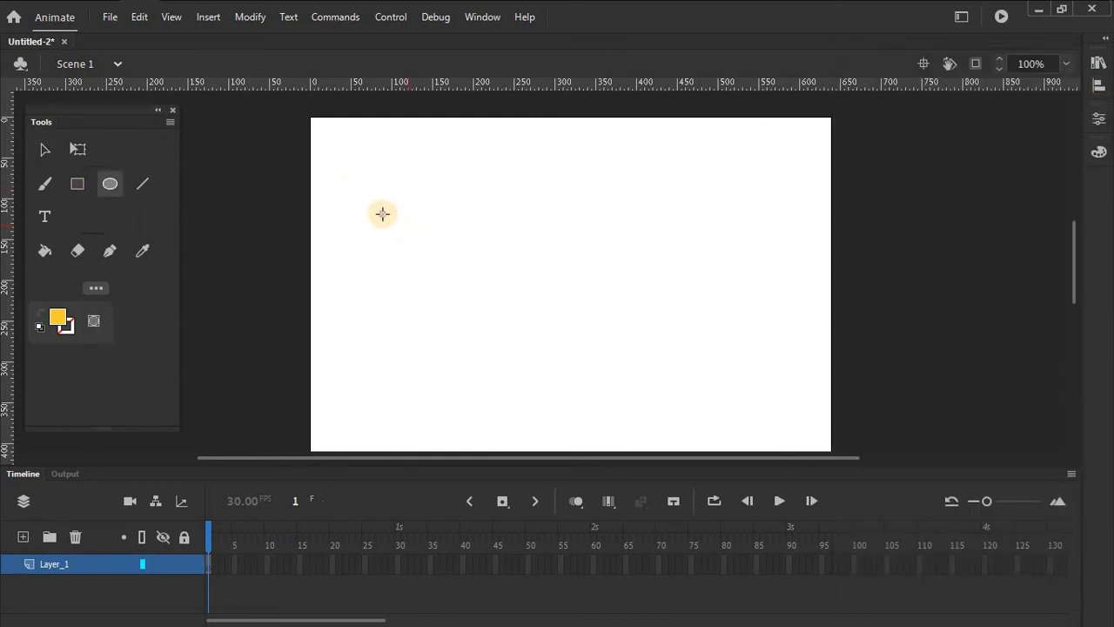
left_click_drag(382, 214, 459, 290)
left_click_drag(559, 222, 635, 297)
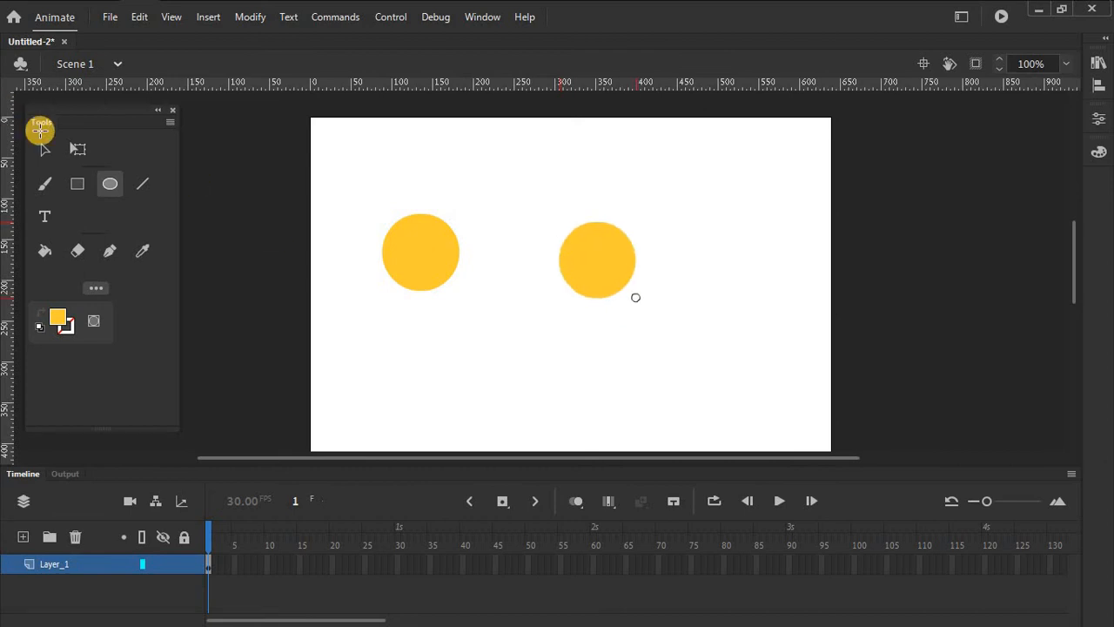
Step: Select both circles and align their vertical centers and horizontal centers to each other so they overlap
left_click(45, 149)
left_click_drag(838, 380, 304, 154)
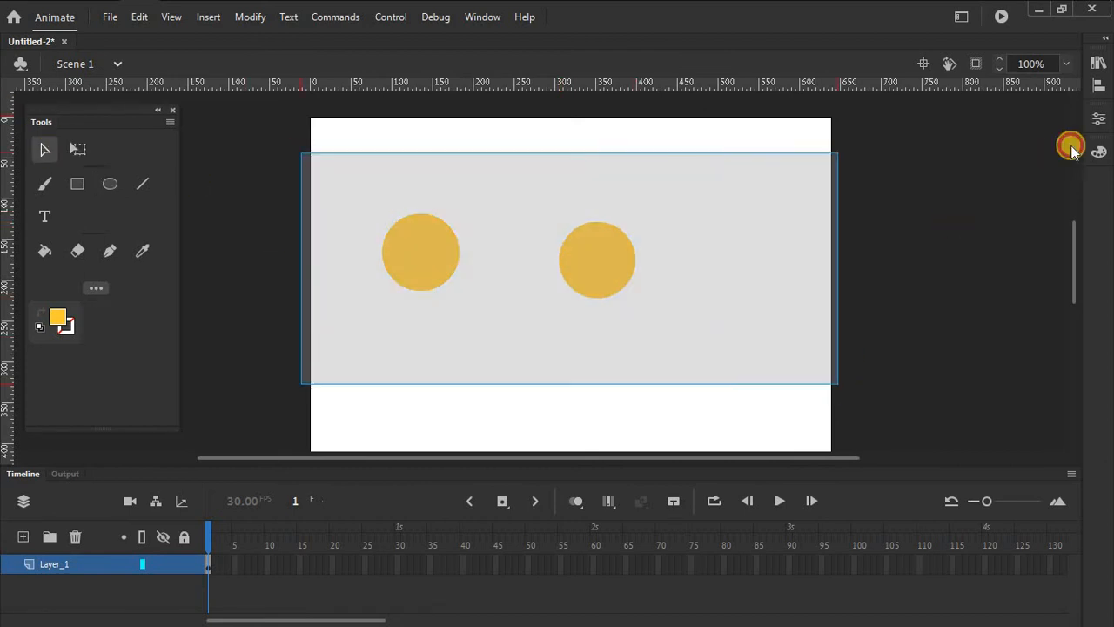
left_click(1100, 91)
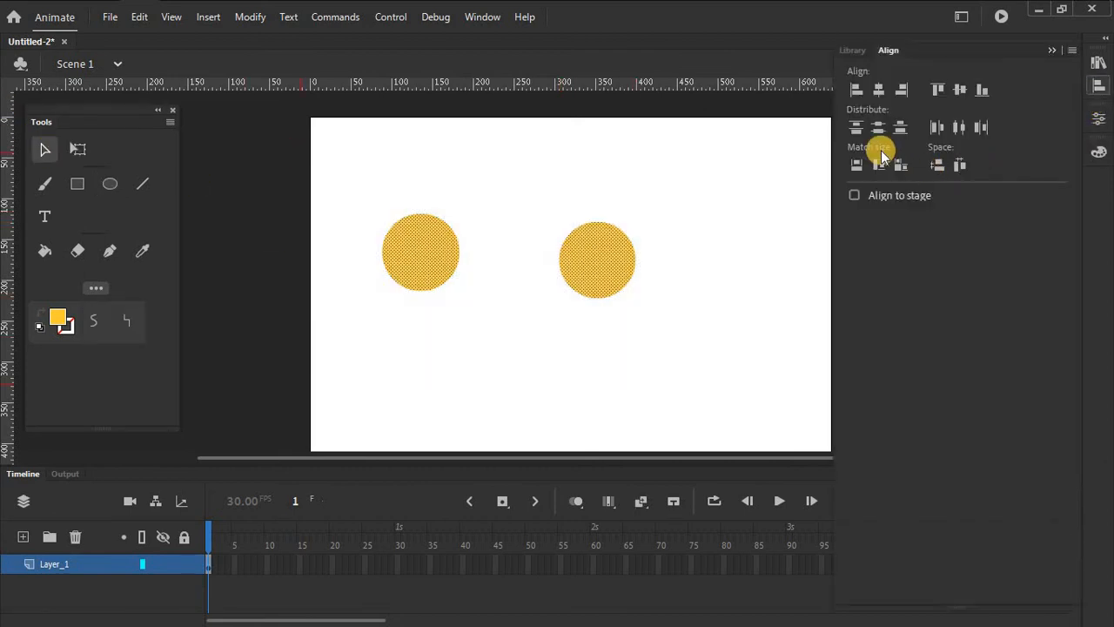
left_click(961, 85)
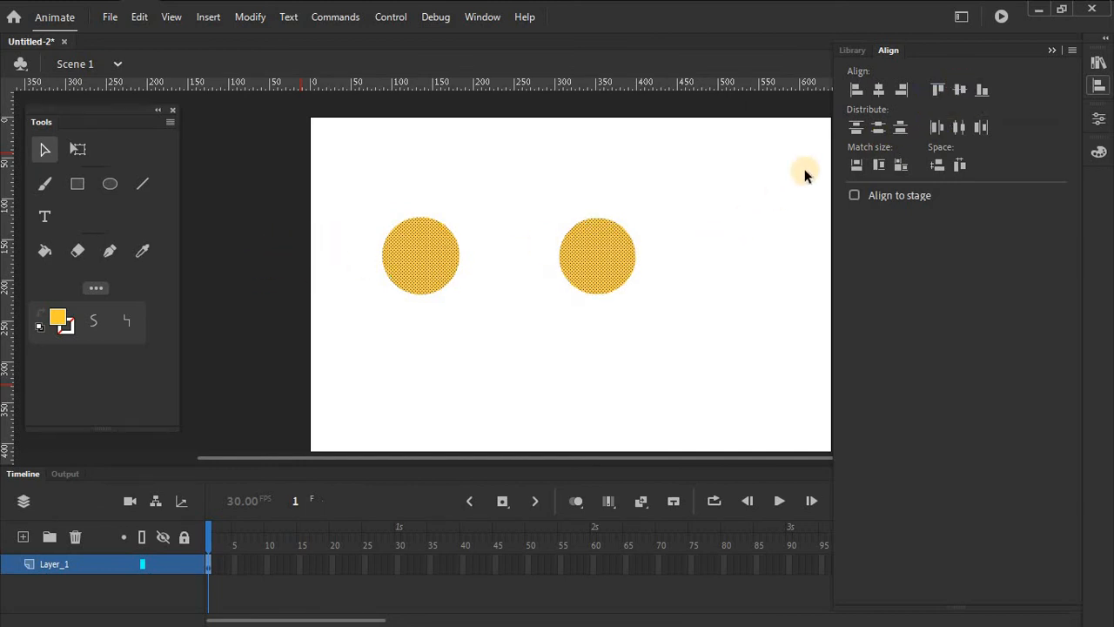
left_click(880, 92)
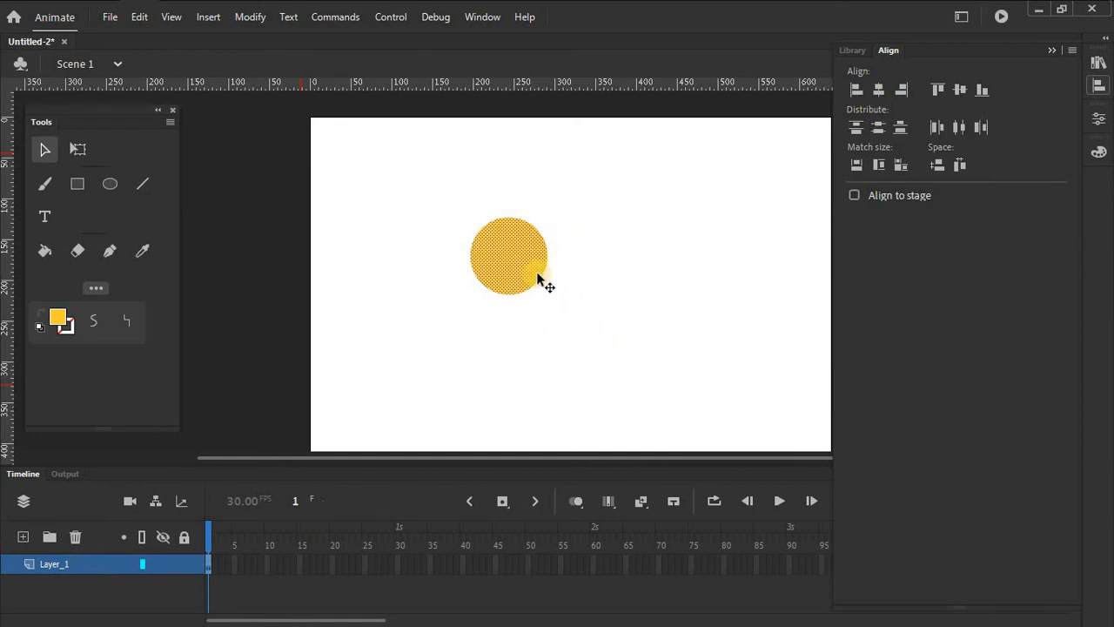
left_click(562, 325)
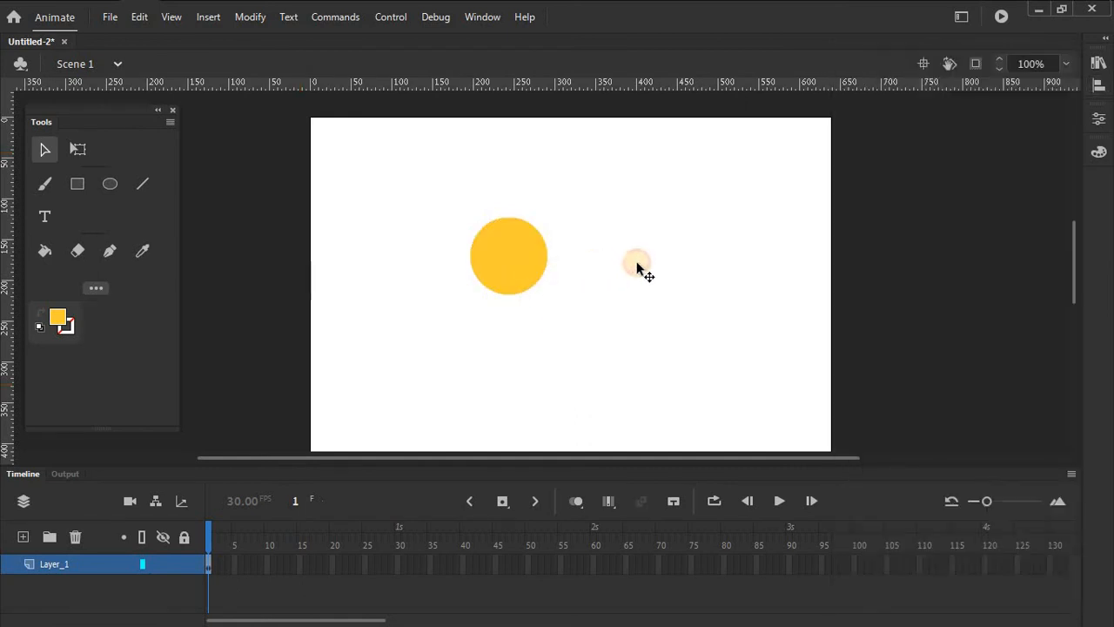
Step: Set out three yellow-orange circles across the stage, with the middle one moved below the other two
left_click_drag(638, 268, 352, 264)
left_click(588, 324)
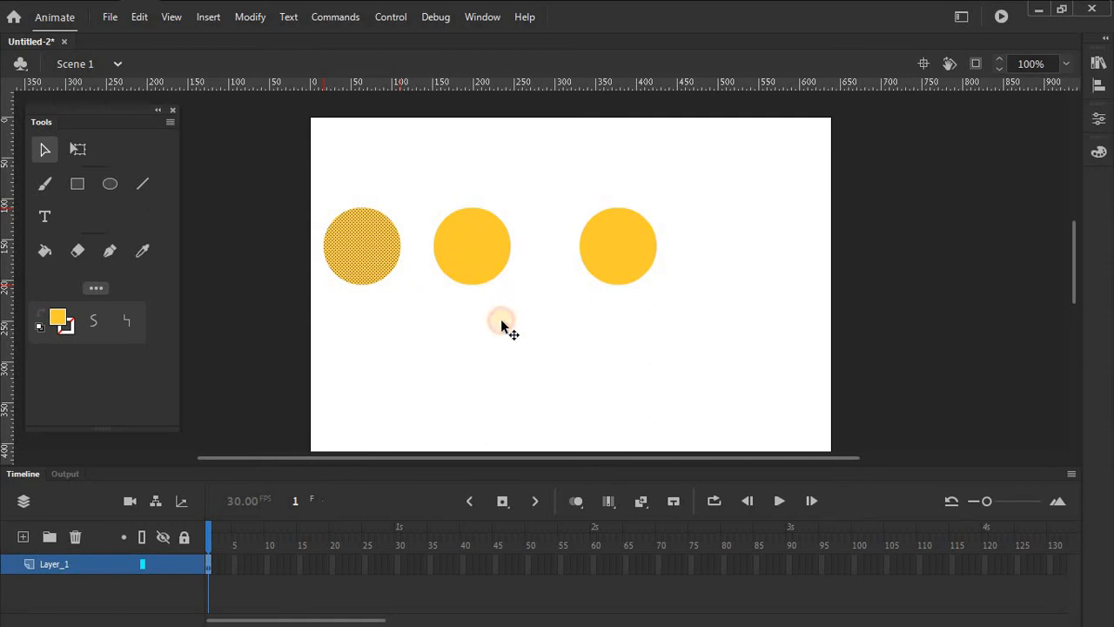
left_click_drag(499, 260, 528, 346)
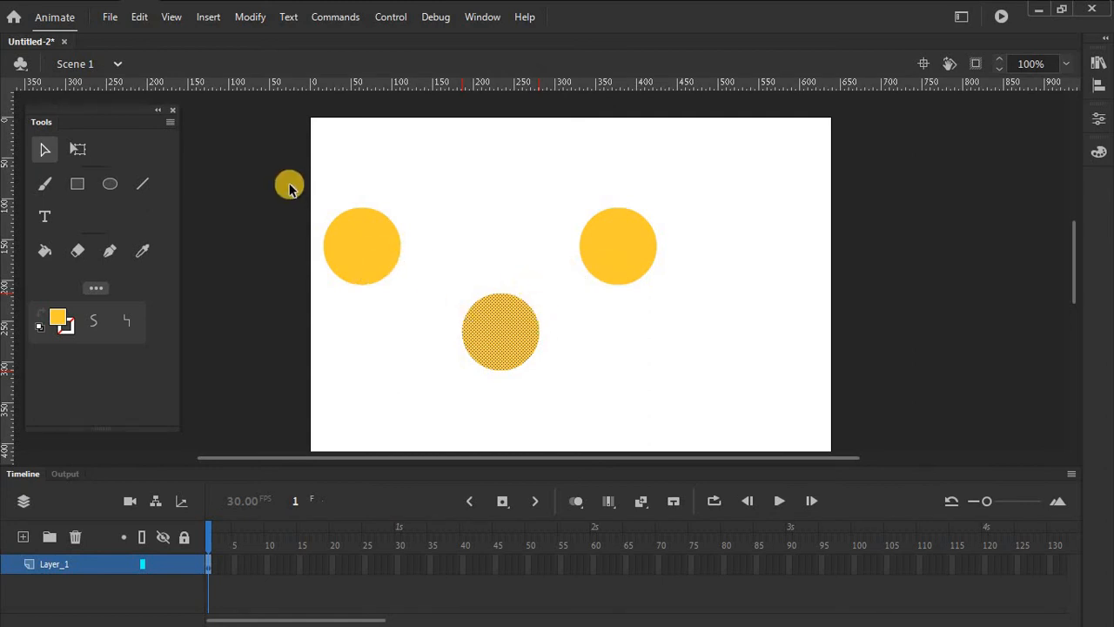
Step: Distribute the three circles evenly by their horizontal centers and align their vertical centers in one row
mouse_move(254, 157)
left_mouse_down()
mouse_move(589, 325)
mouse_move(773, 376)
mouse_move(746, 402)
left_mouse_up()
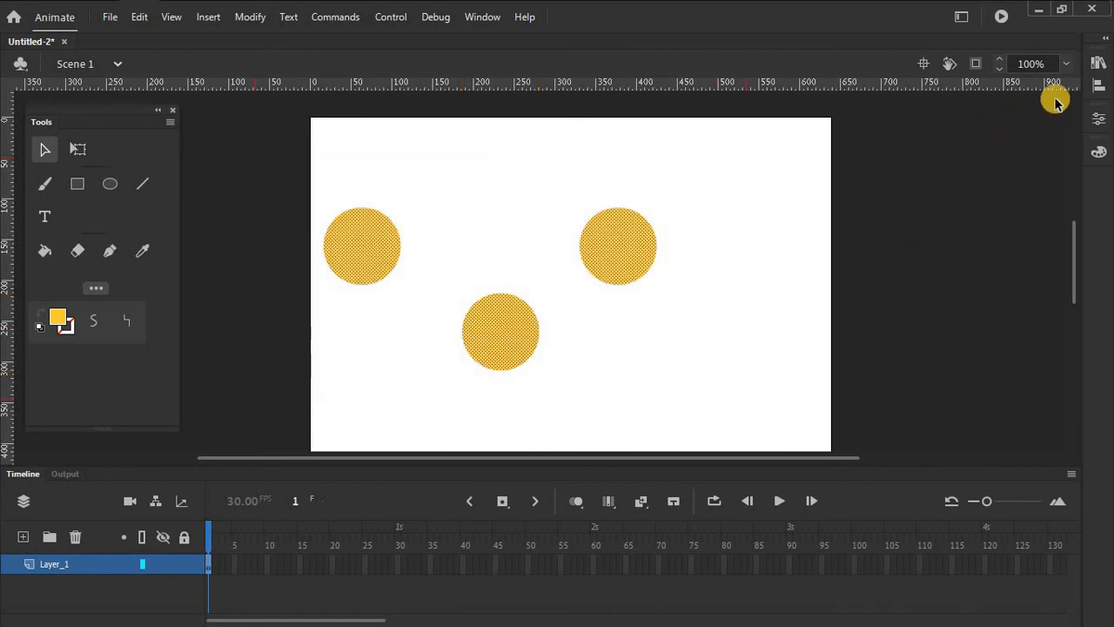
left_click(1098, 85)
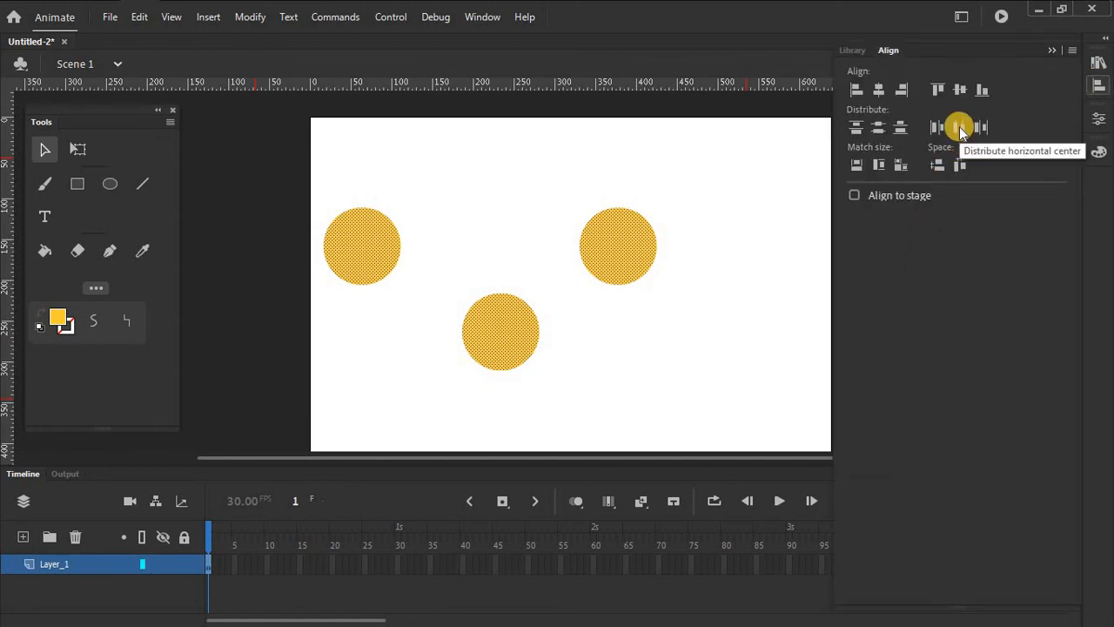
left_click(959, 126)
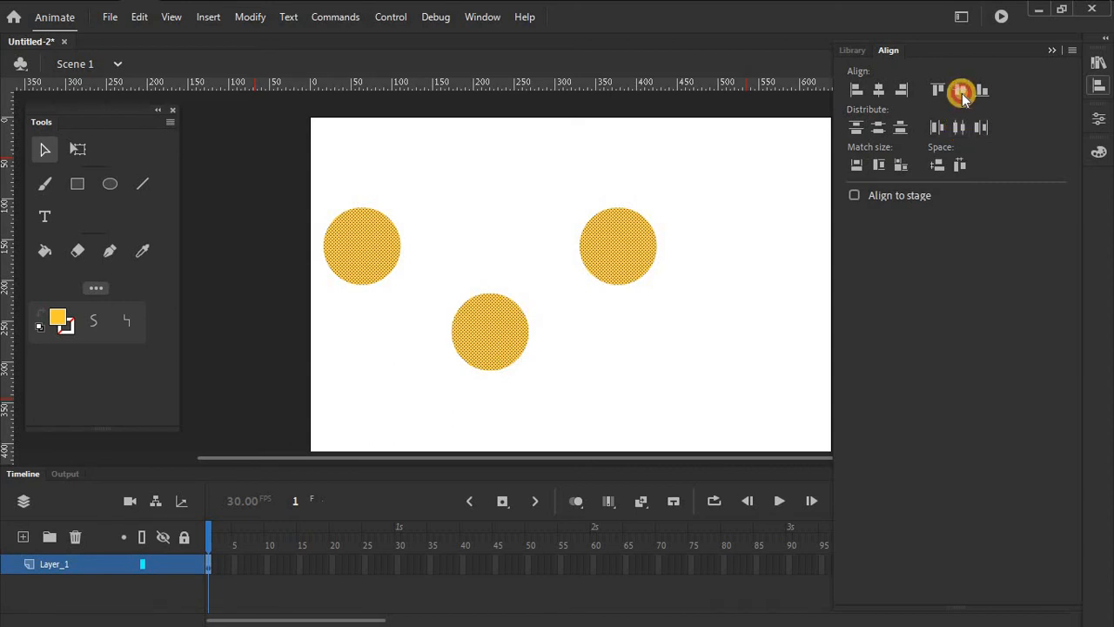
left_click(961, 91)
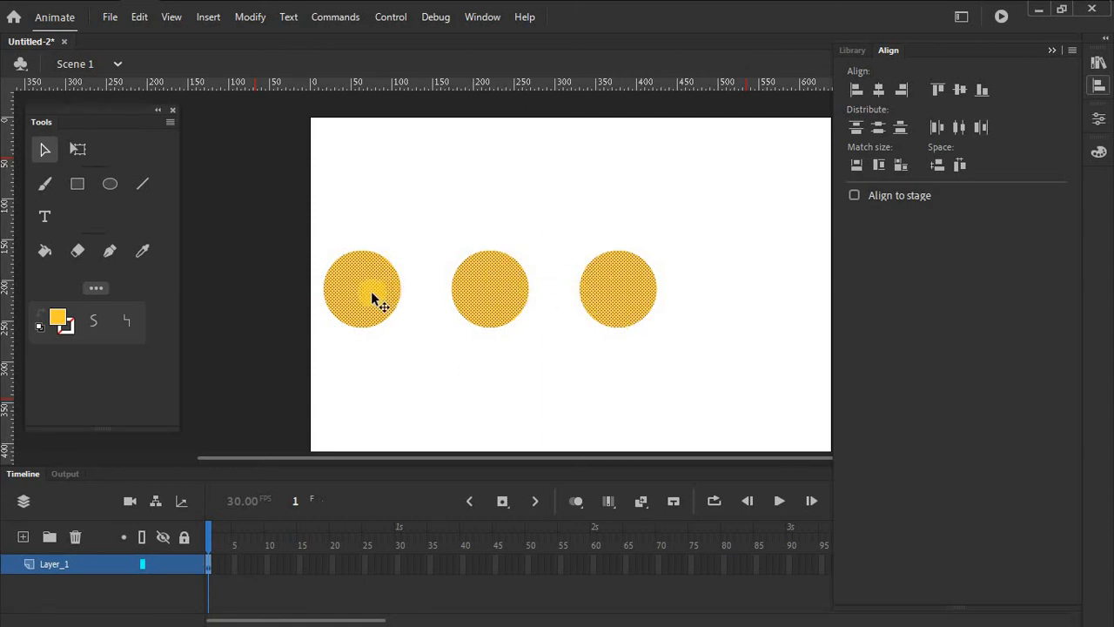
Step: Select all three circles on the stage and delete them
left_click(709, 374)
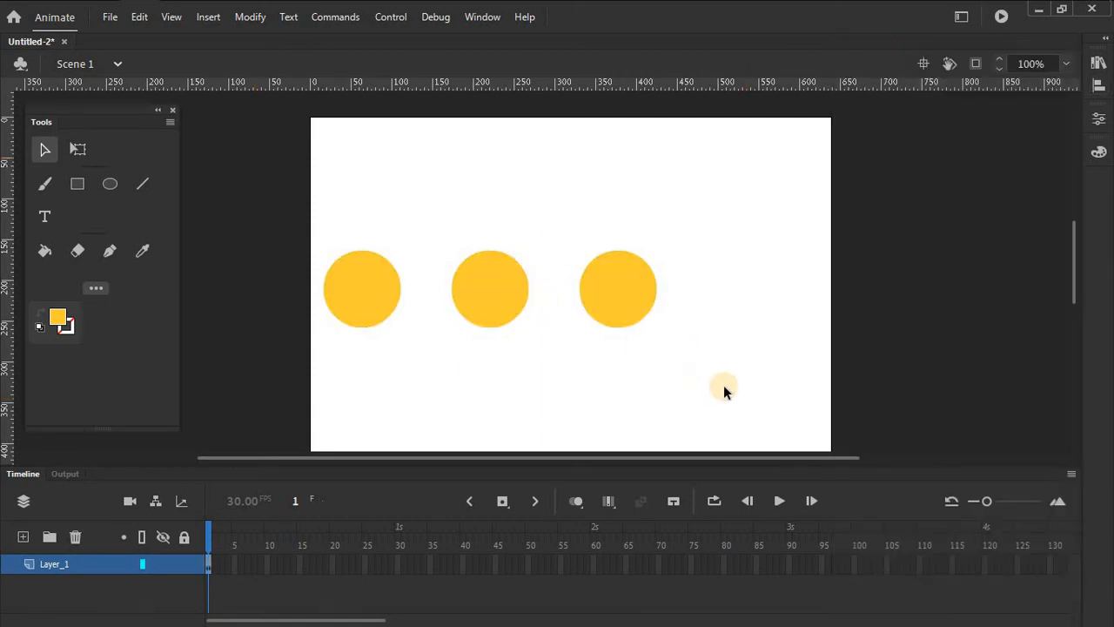
left_click_drag(723, 384, 294, 242)
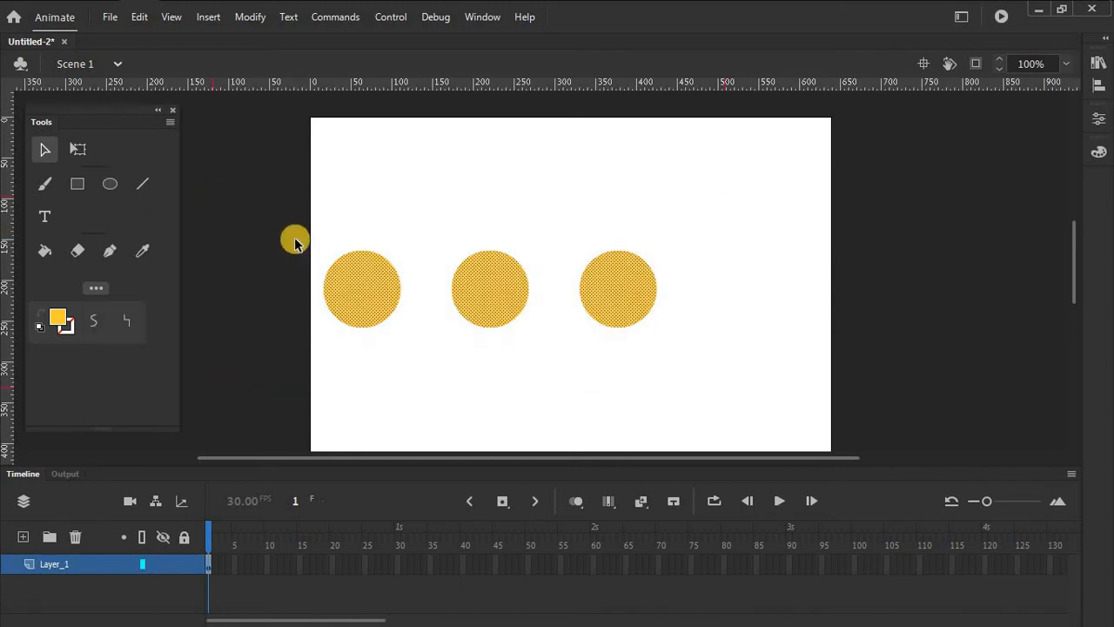
key("Delete")
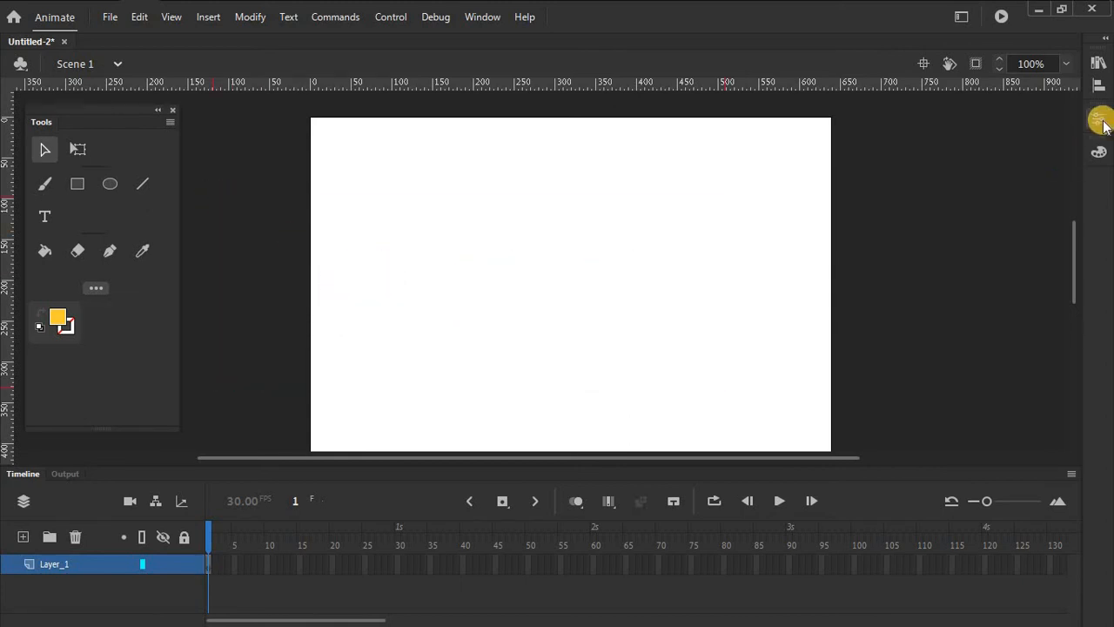
Step: Draw one larger yellow-orange circle, about 154 px in diameter, just left of the stage's center
left_click(1100, 120)
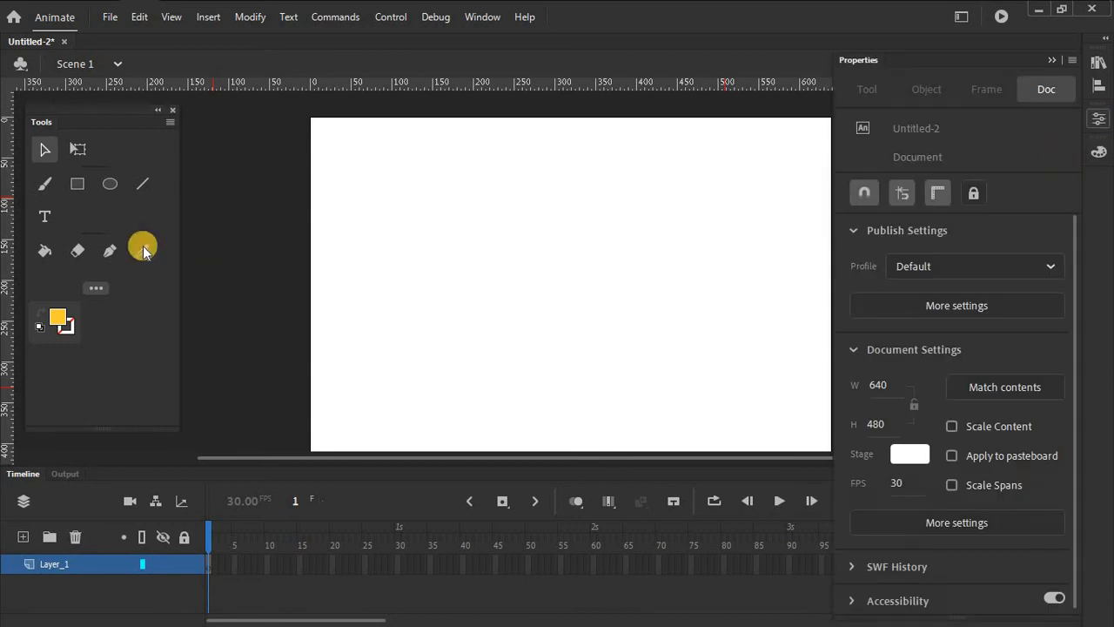
left_click(100, 187)
left_click_drag(433, 224, 561, 349)
left_click(48, 151)
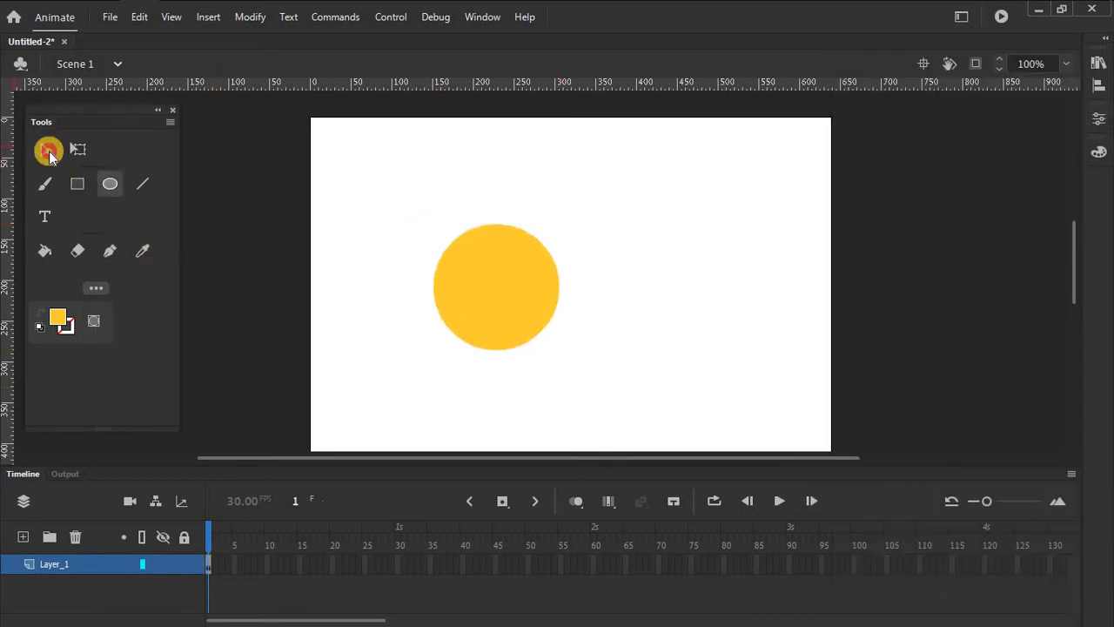
Step: Compare the properties offered for the selected circle with the document properties offered when nothing is selected
left_click(472, 278)
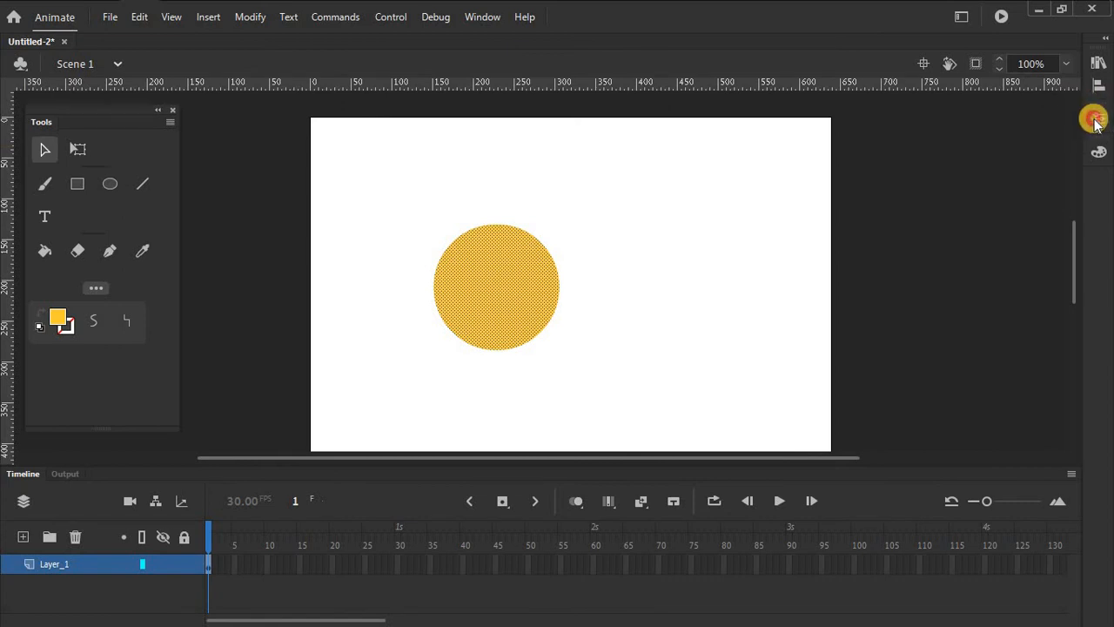
left_click(1095, 119)
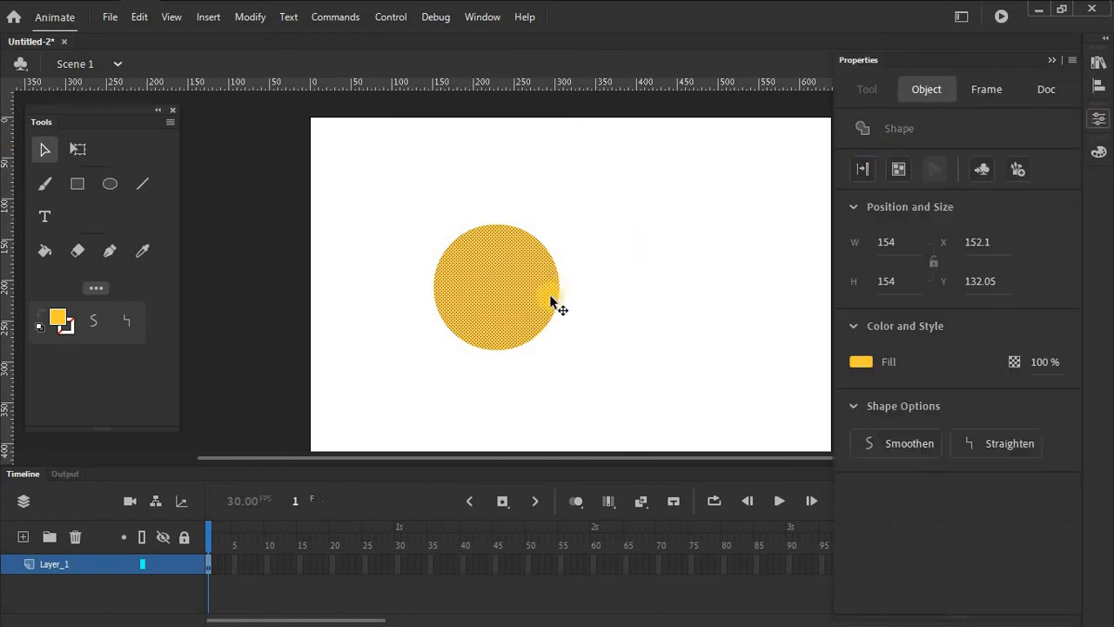
left_click(651, 291)
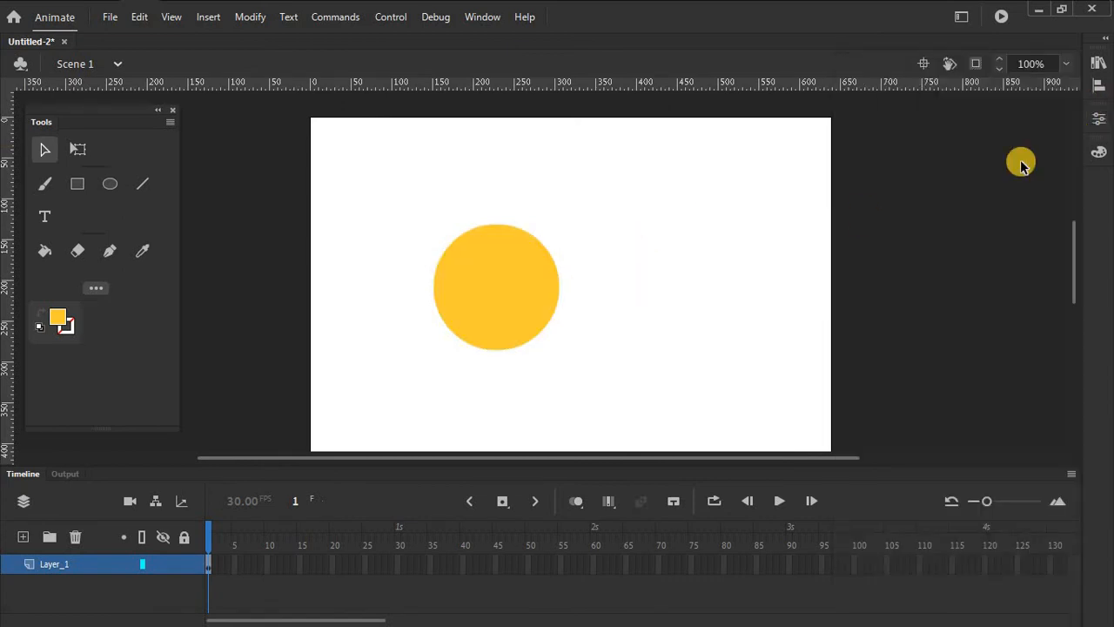
left_click(1100, 123)
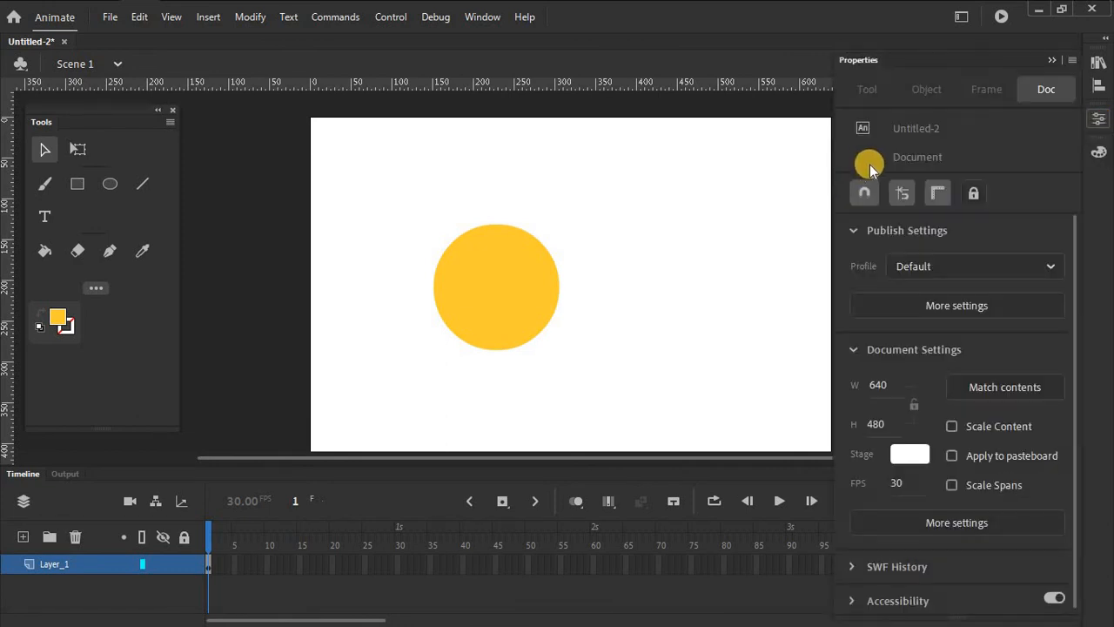
left_click(528, 301)
left_click(1099, 123)
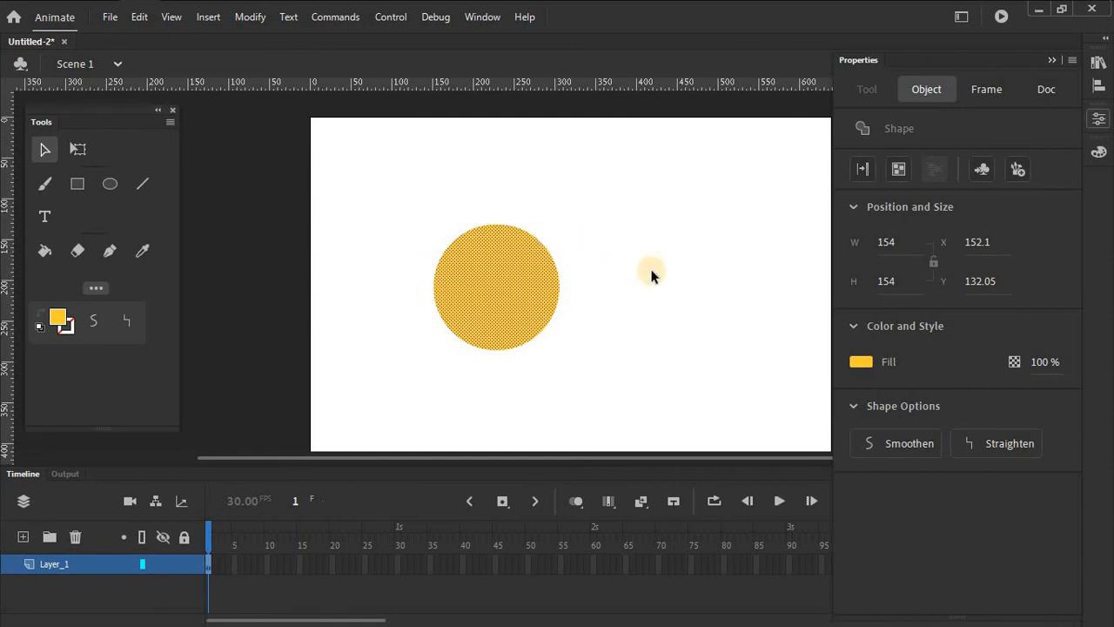
Step: Change the circle's fill to bright yellow, FFFF00, using the default swatches
left_click(1098, 151)
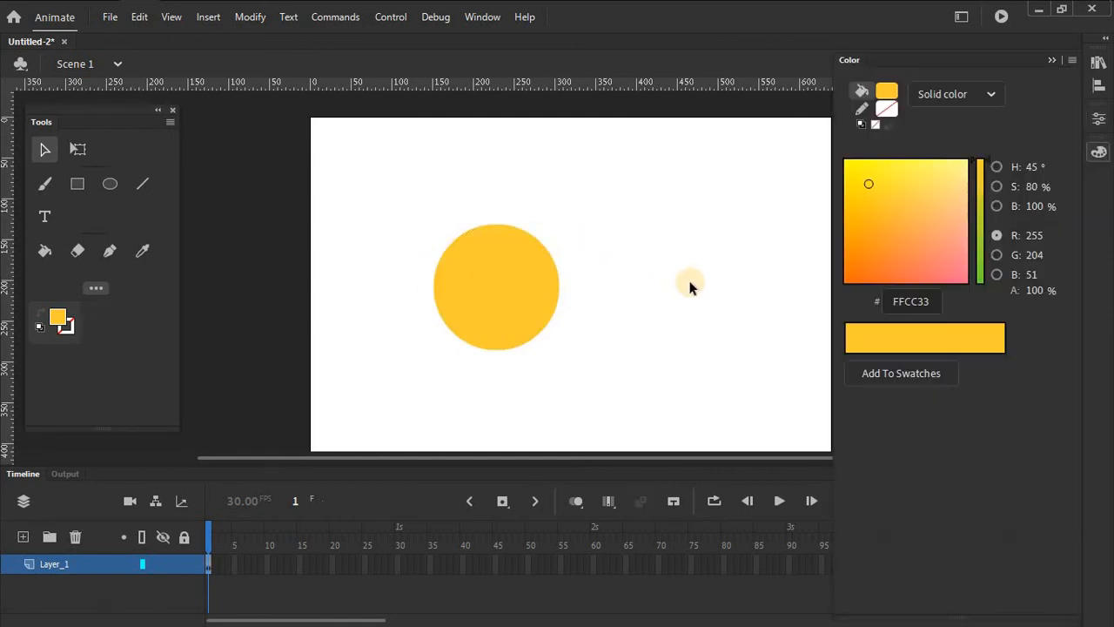
left_click(520, 305)
left_click(63, 322)
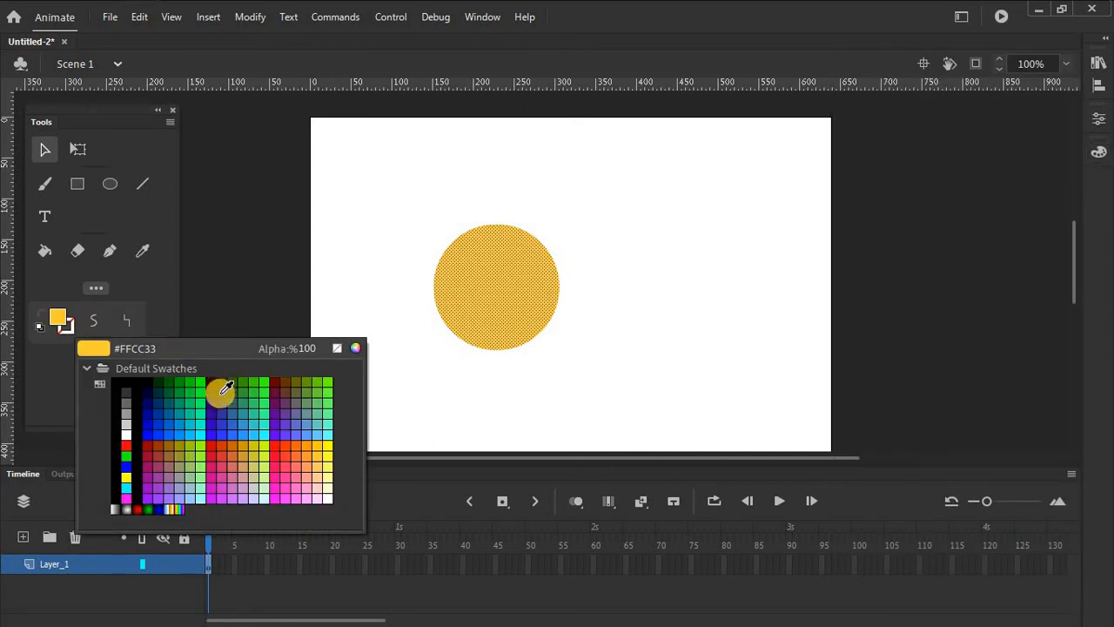
left_click(441, 391)
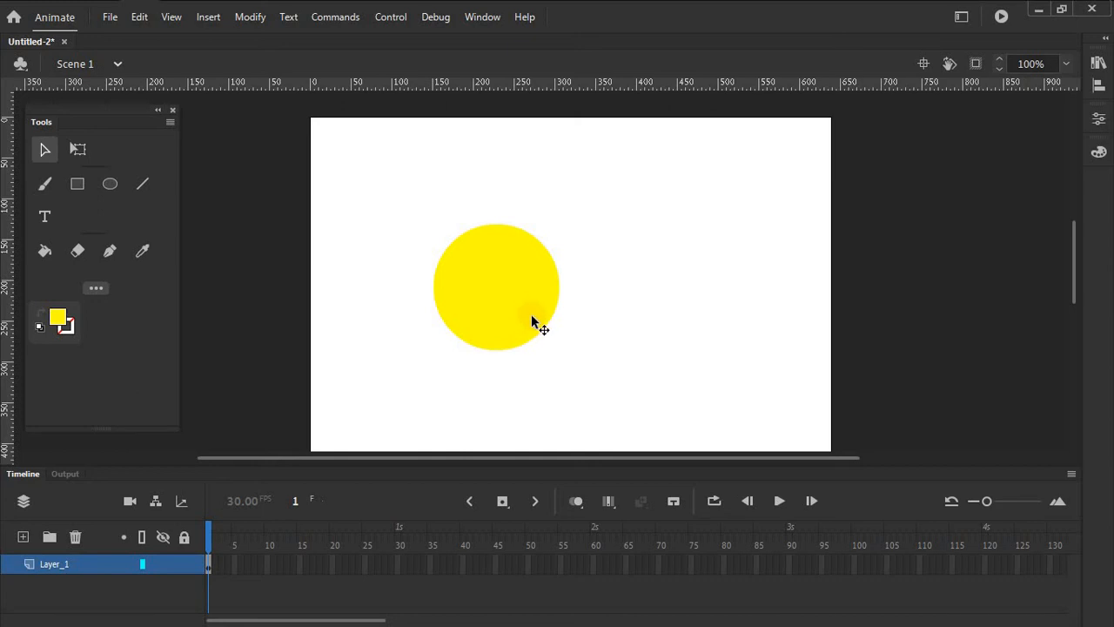
Step: Mix a lighter fill for the selected circle, add a shade to the swatches, and set the fill to light orange FFCF74
left_click(528, 320)
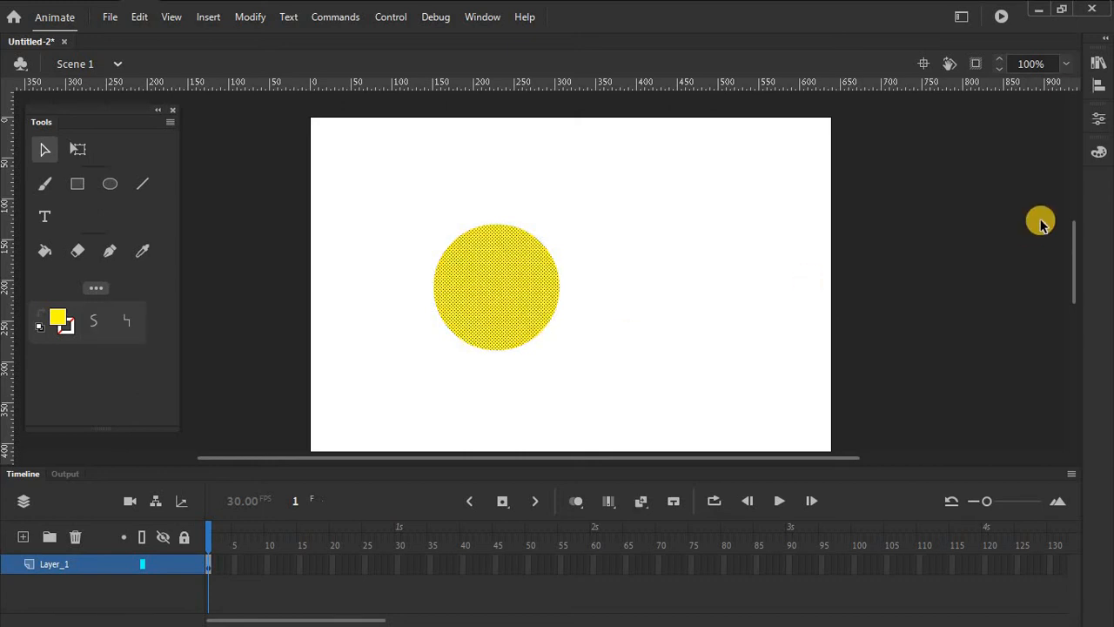
left_click(1096, 152)
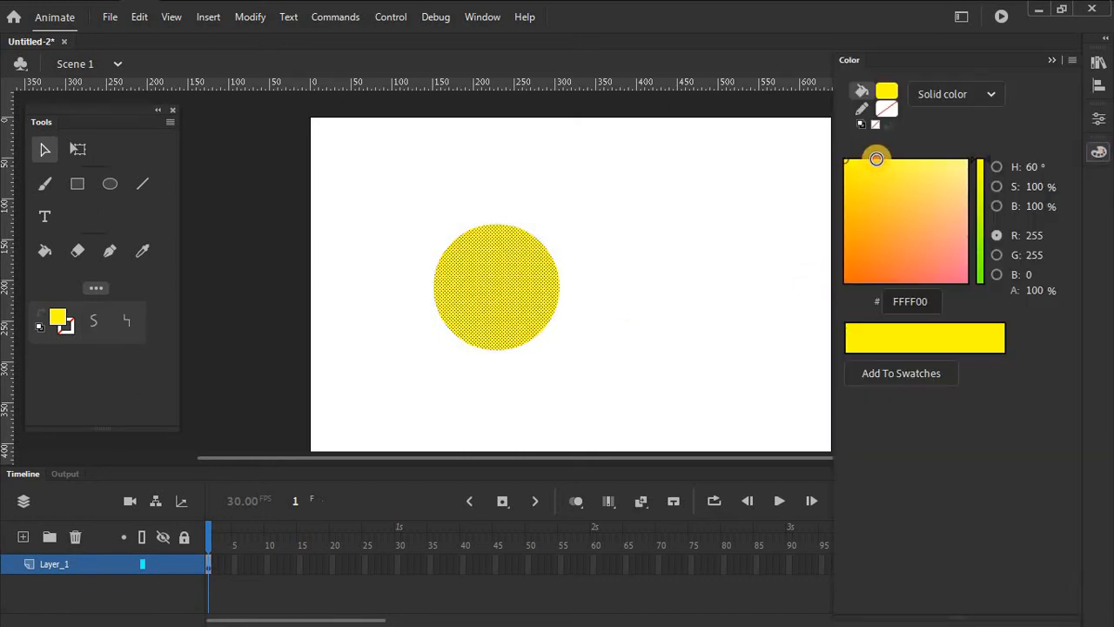
left_click_drag(875, 158, 929, 167)
left_click(893, 368)
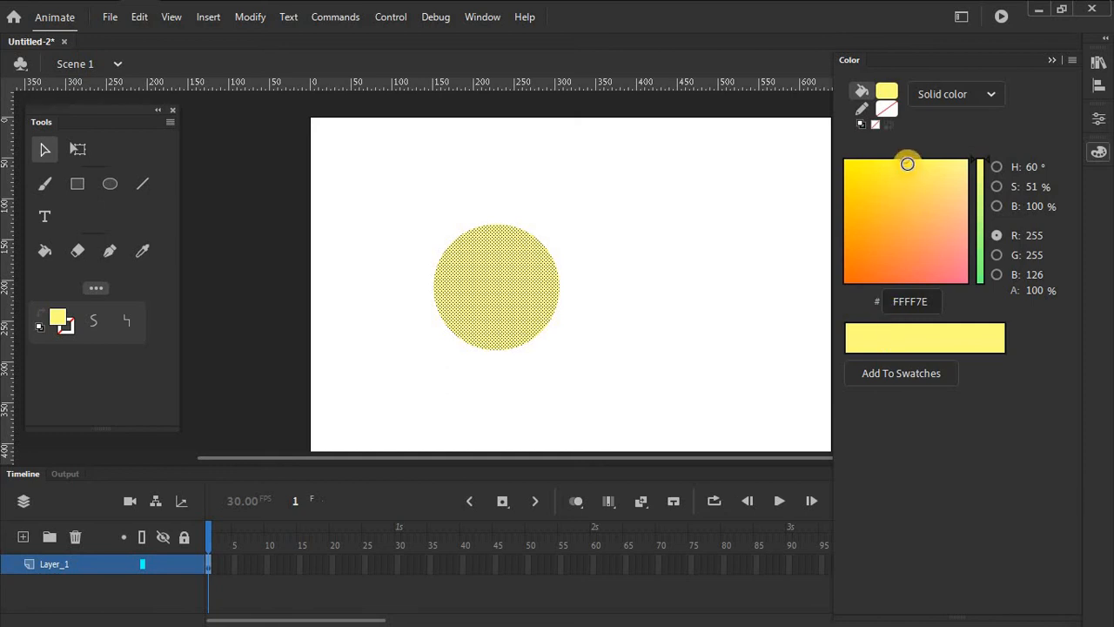
left_click_drag(906, 163, 906, 209)
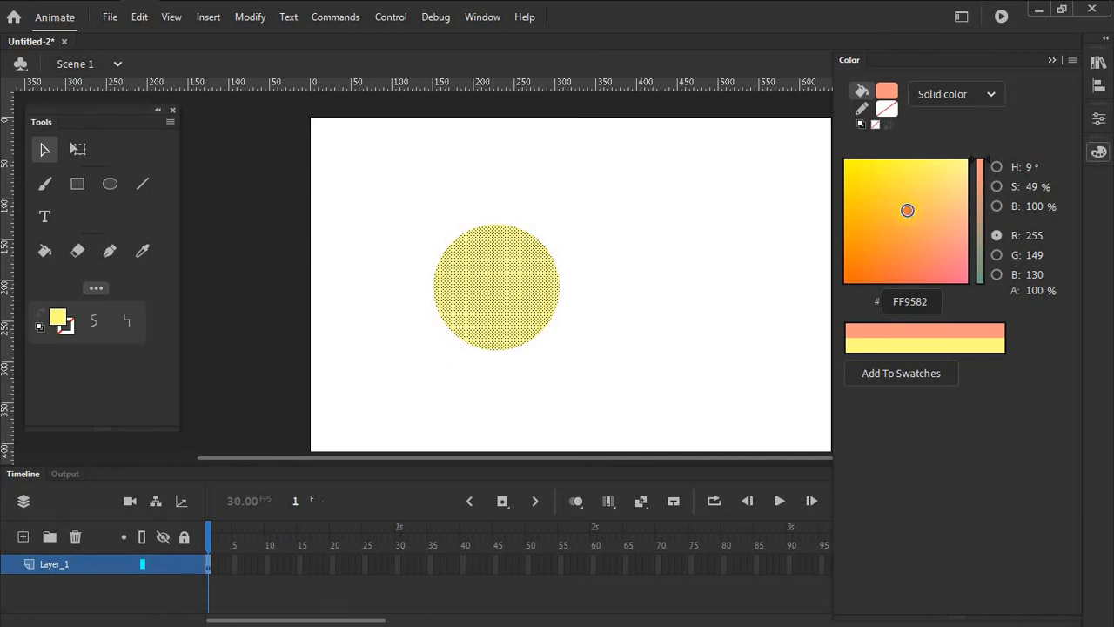
mouse_move(907, 210)
left_mouse_down()
mouse_move(839, 221)
mouse_move(836, 180)
mouse_move(883, 186)
mouse_move(866, 187)
mouse_move(853, 217)
mouse_move(844, 277)
mouse_move(878, 258)
mouse_move(937, 259)
mouse_move(967, 266)
mouse_move(967, 284)
mouse_move(900, 217)
mouse_move(900, 182)
left_mouse_up()
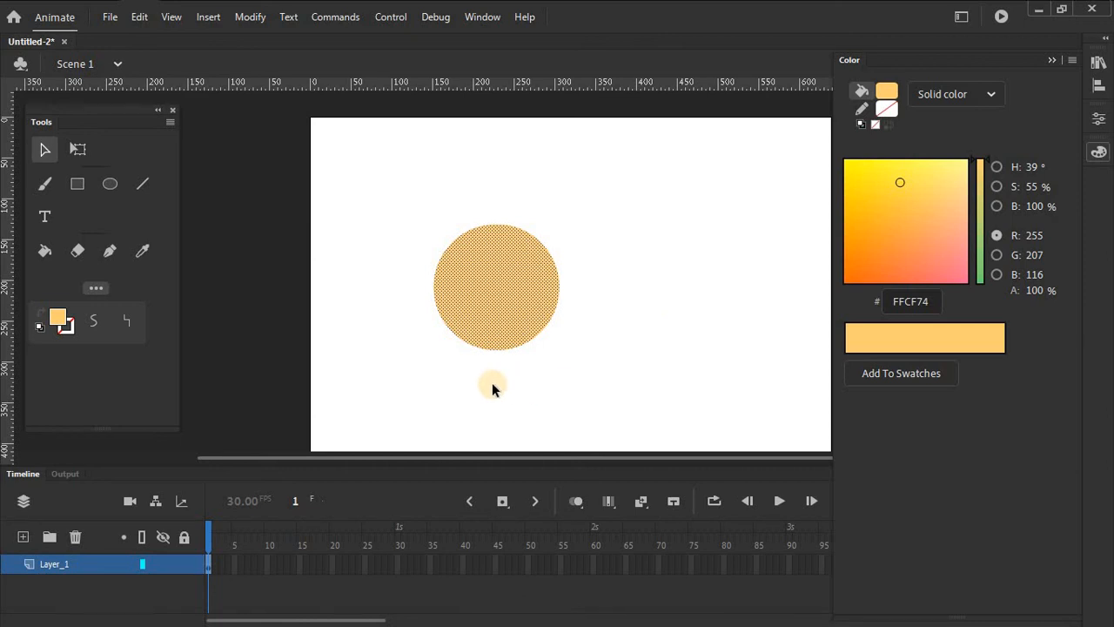
Step: Change the circle's fill to dark blue 000099 from the swatches and bring up its color mixing settings
left_click(60, 320)
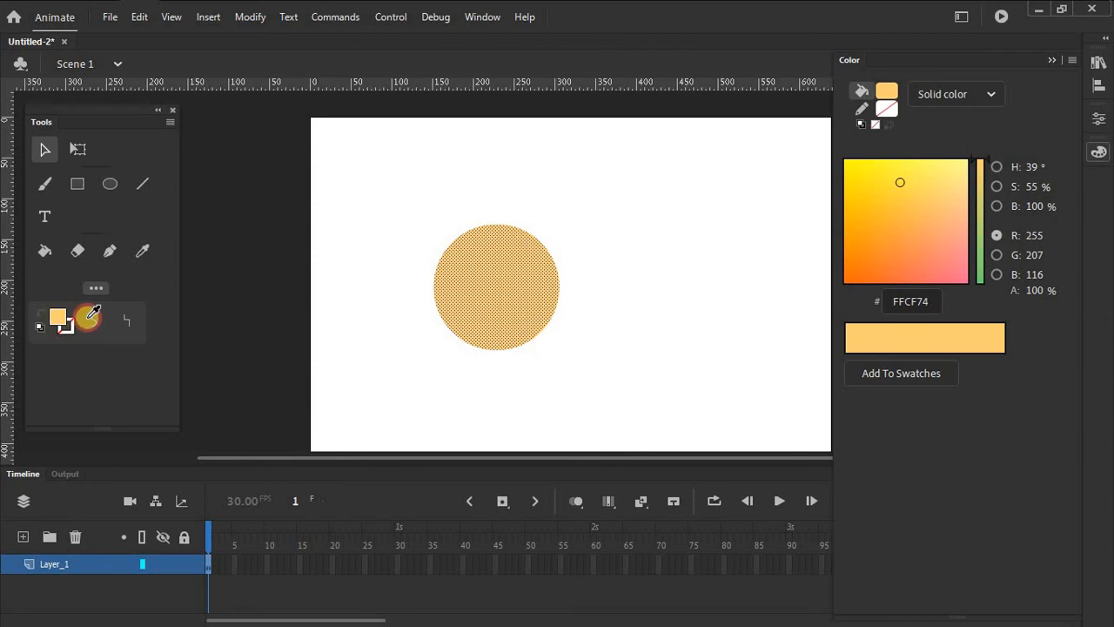
left_click(151, 419)
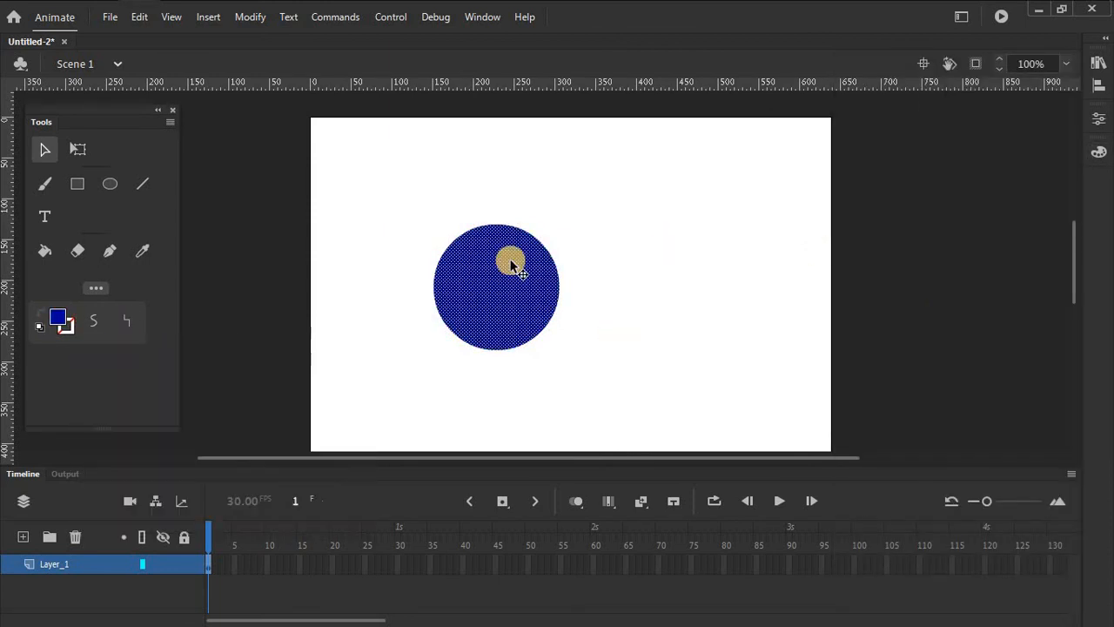
left_click(1096, 157)
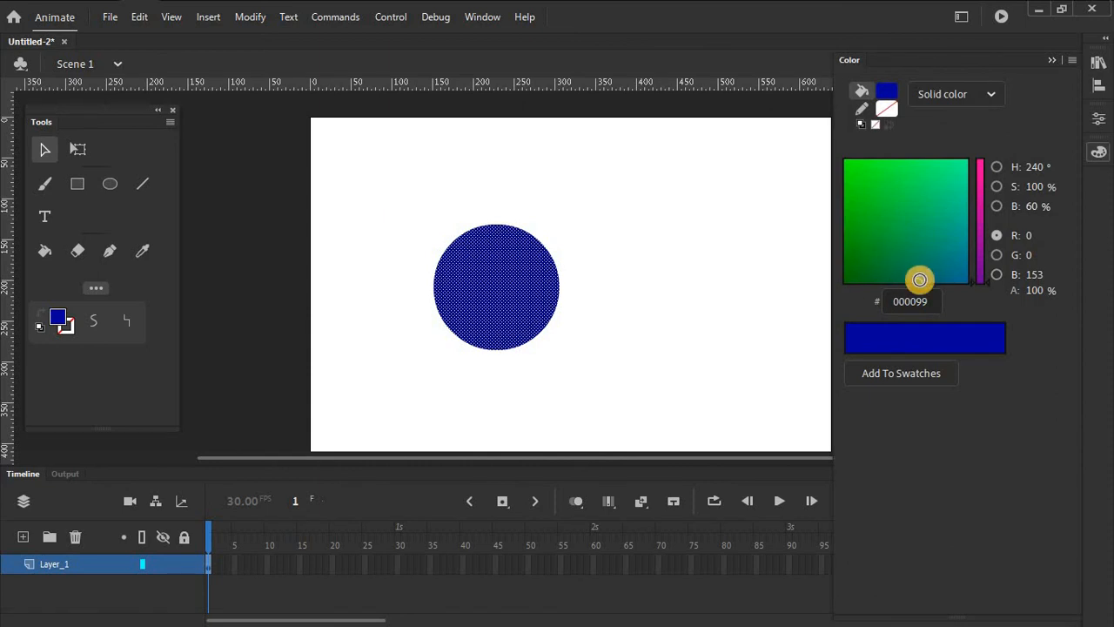
Step: Set the circle's fill to bright cyan 00F3FF and move the circle close to the stage's left edge
left_click_drag(967, 274, 970, 166)
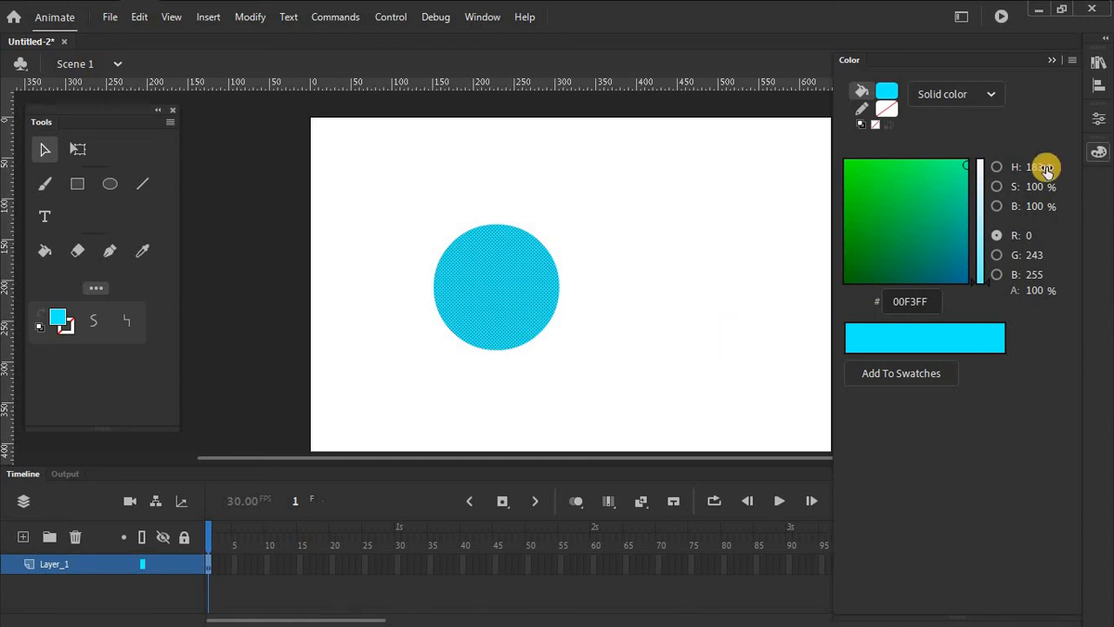
left_click(1100, 152)
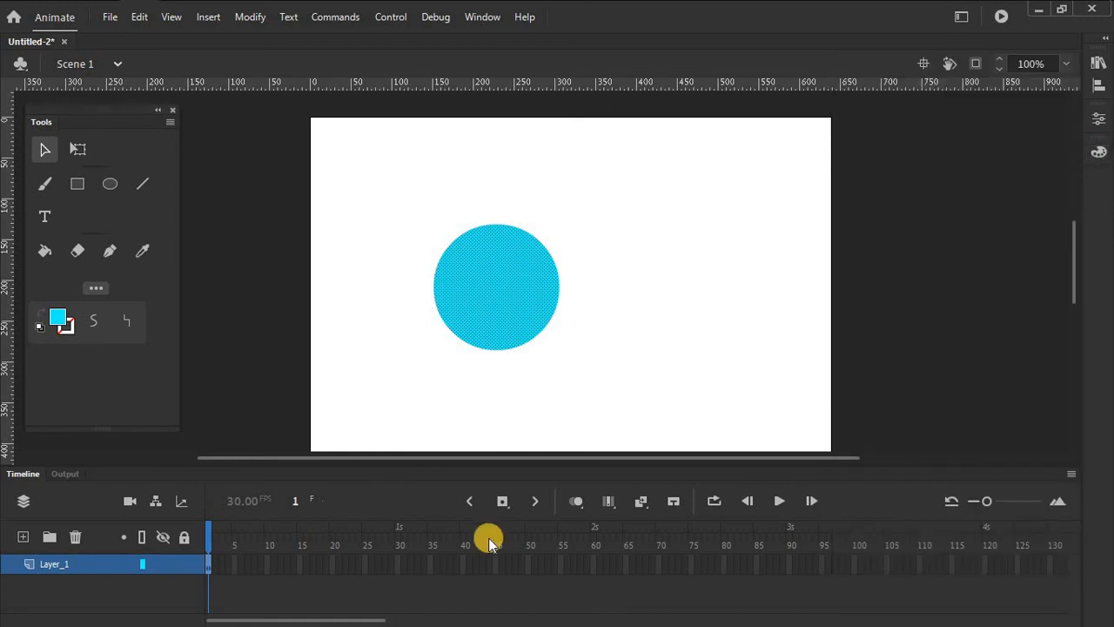
left_click(375, 360)
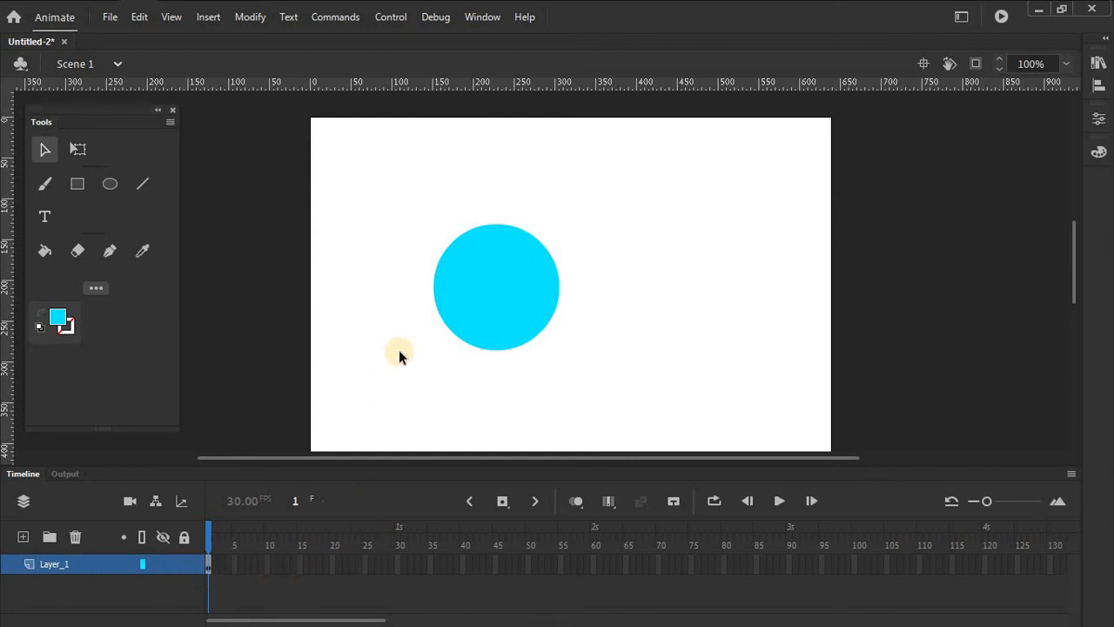
left_click_drag(511, 326, 399, 326)
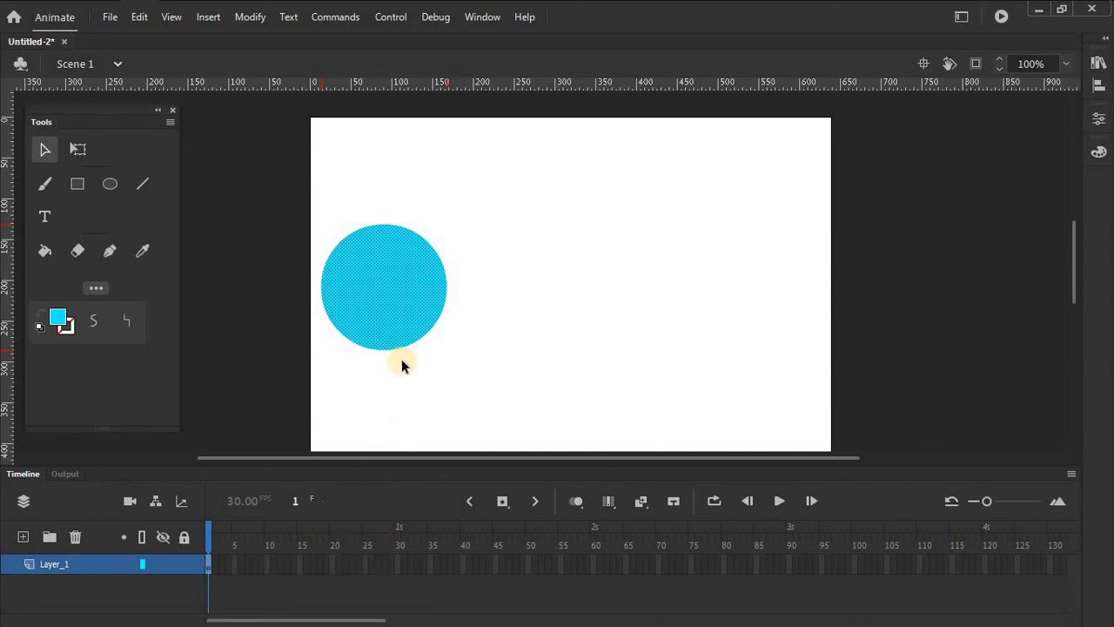
left_click(799, 281)
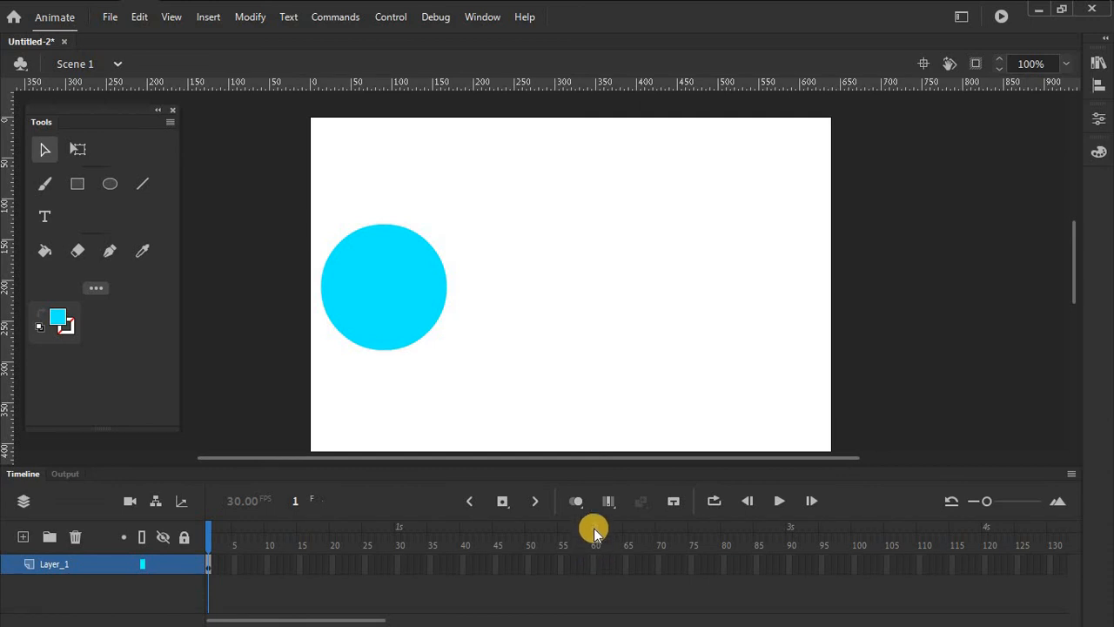
Step: Insert a keyframe at frame 60 of Layer_1
left_click(592, 568)
right_click(592, 567)
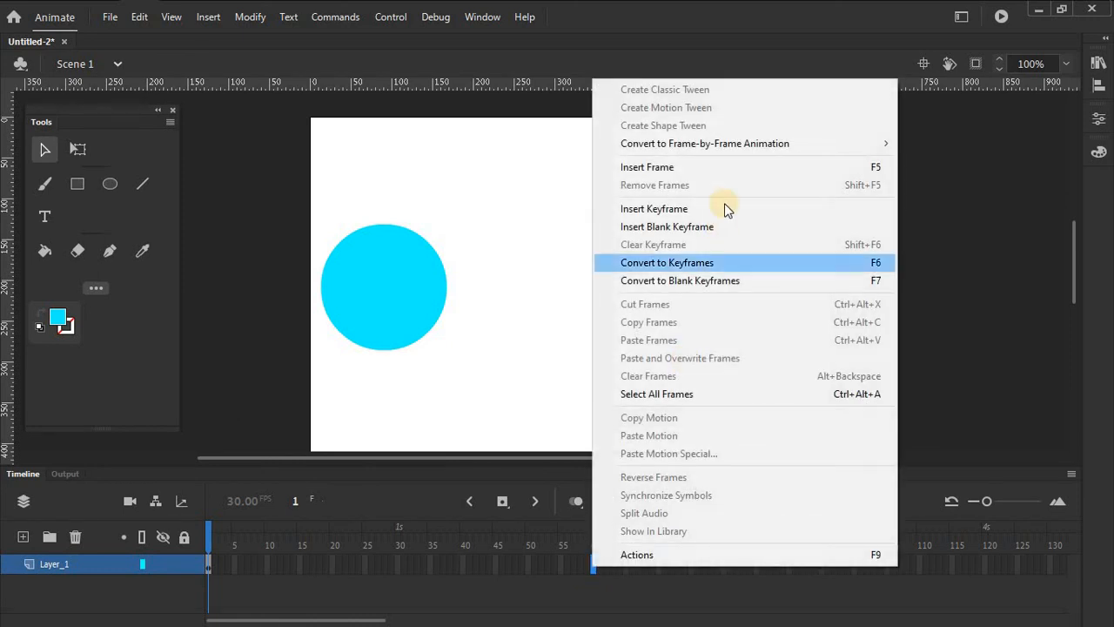
left_click(724, 209)
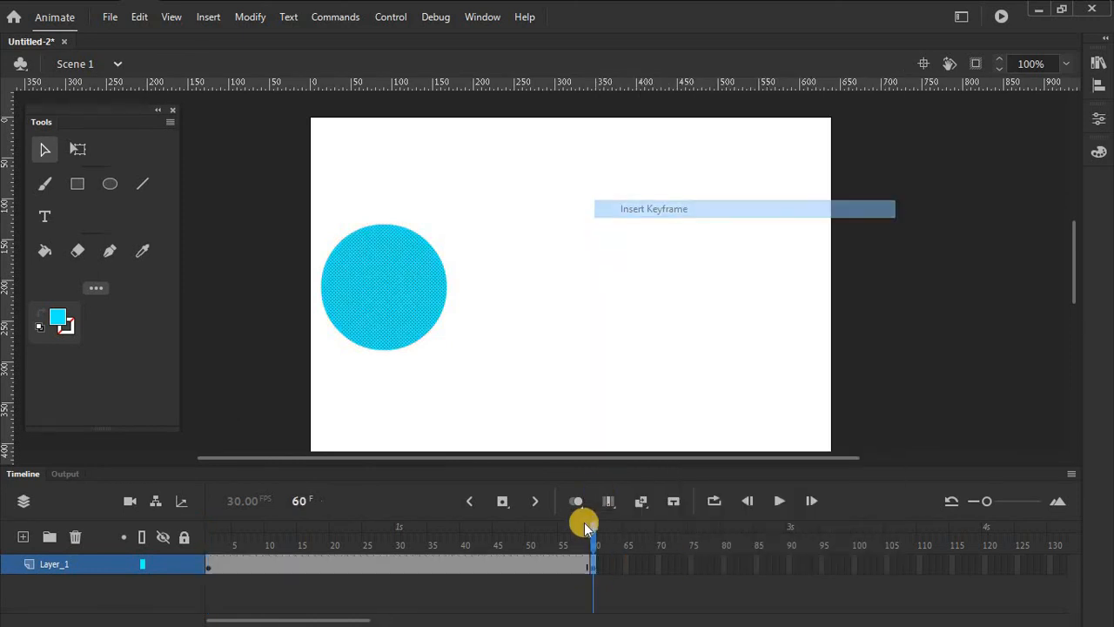
Step: Check the circle at frame 1, and at the frame 60 keyframe move it horizontally to near the stage's right edge
left_click(255, 565)
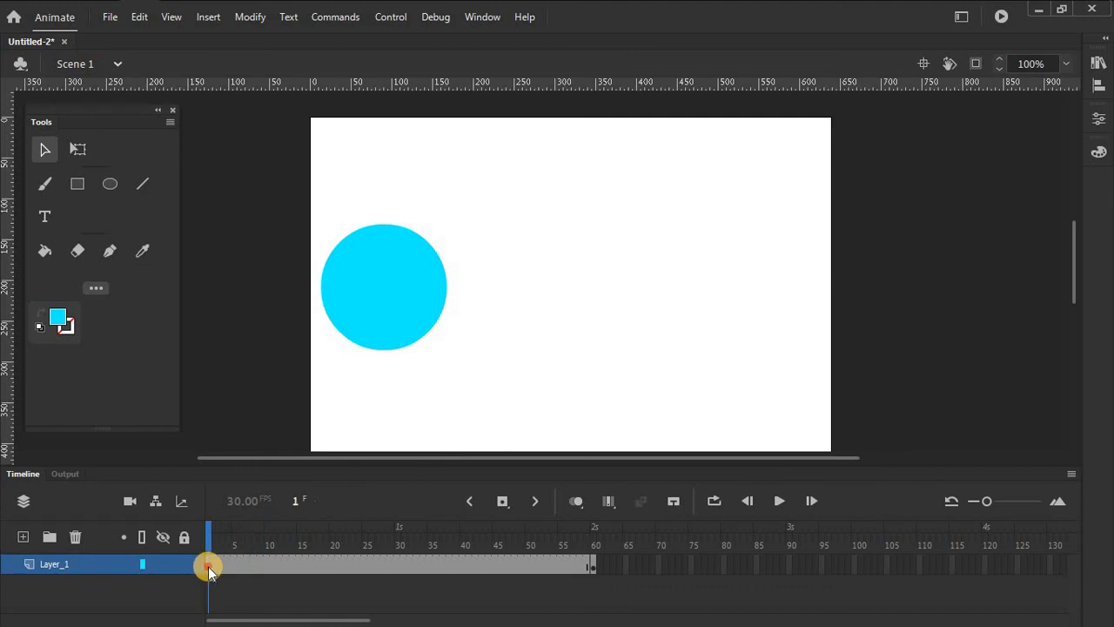
left_click(424, 320)
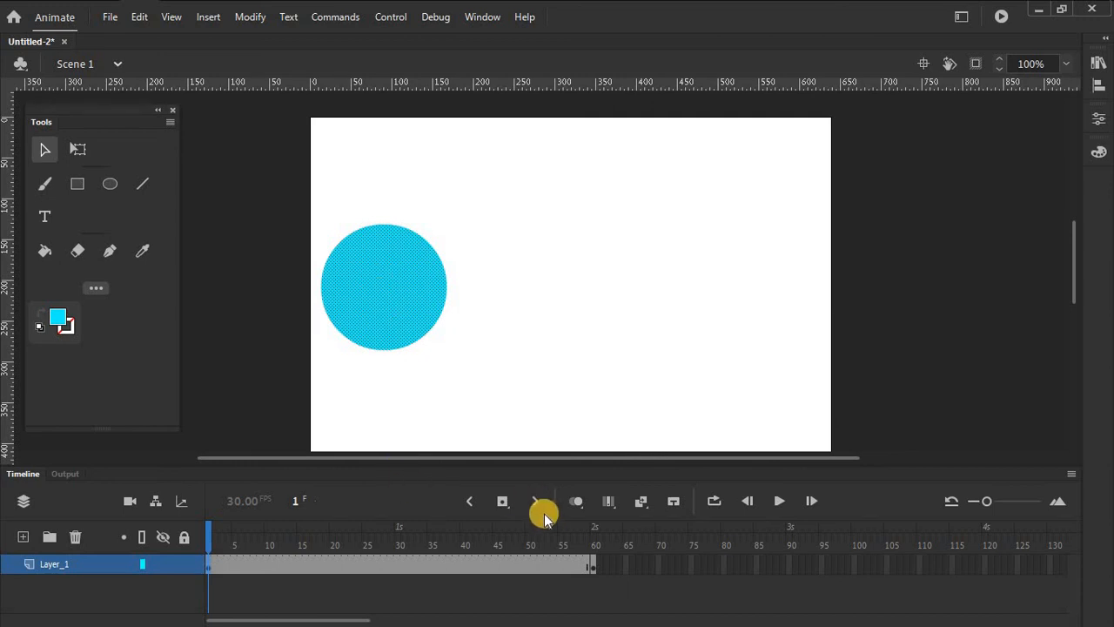
left_click(593, 567)
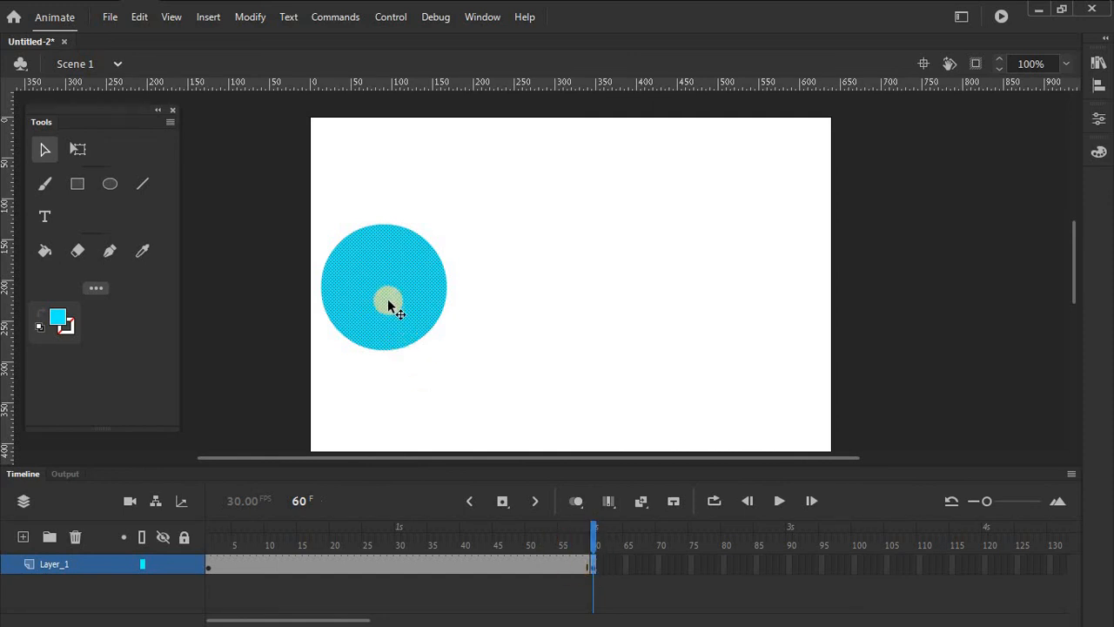
left_click_drag(386, 301, 754, 298)
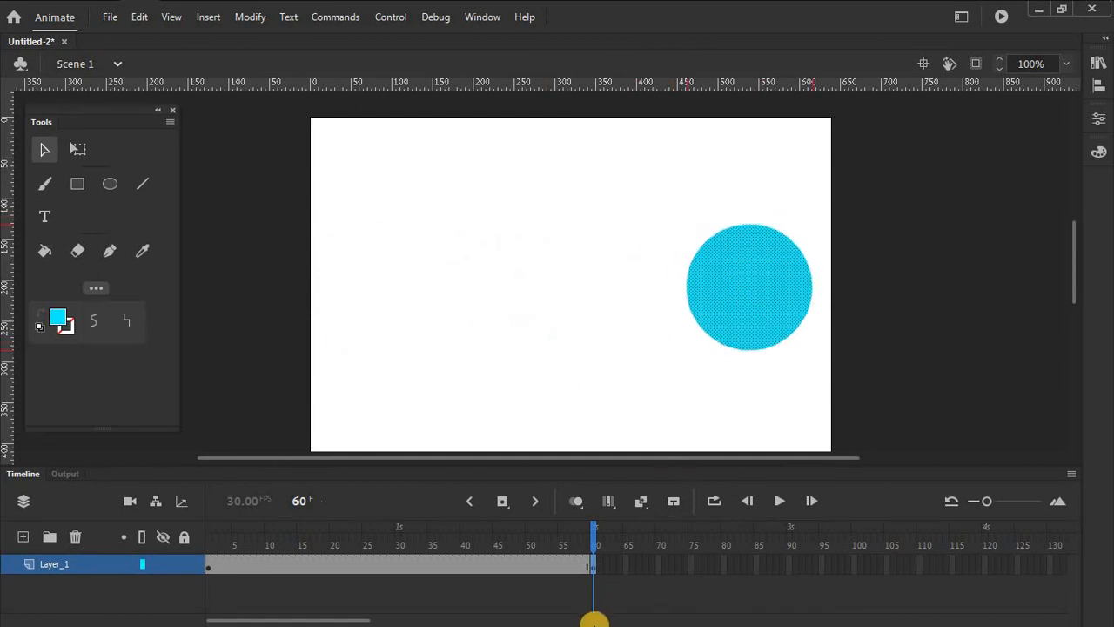
Step: Examine Layer_1's frames from 1 to 59, the keyframe at frame 60 and the empty frames after it
left_click_drag(592, 540, 213, 570)
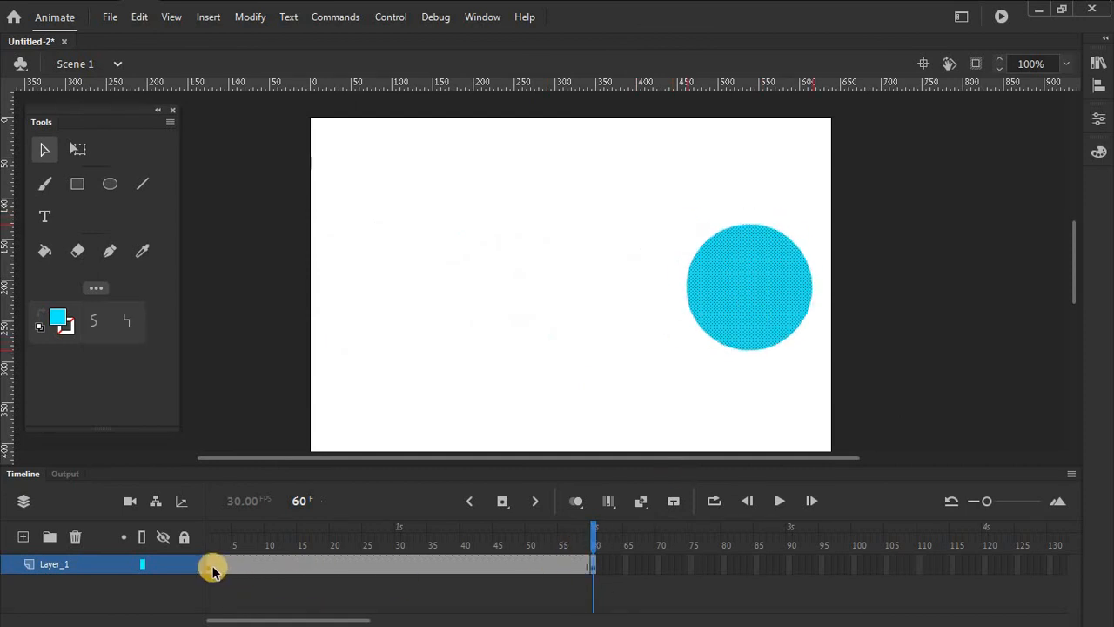
left_click_drag(429, 566, 598, 563)
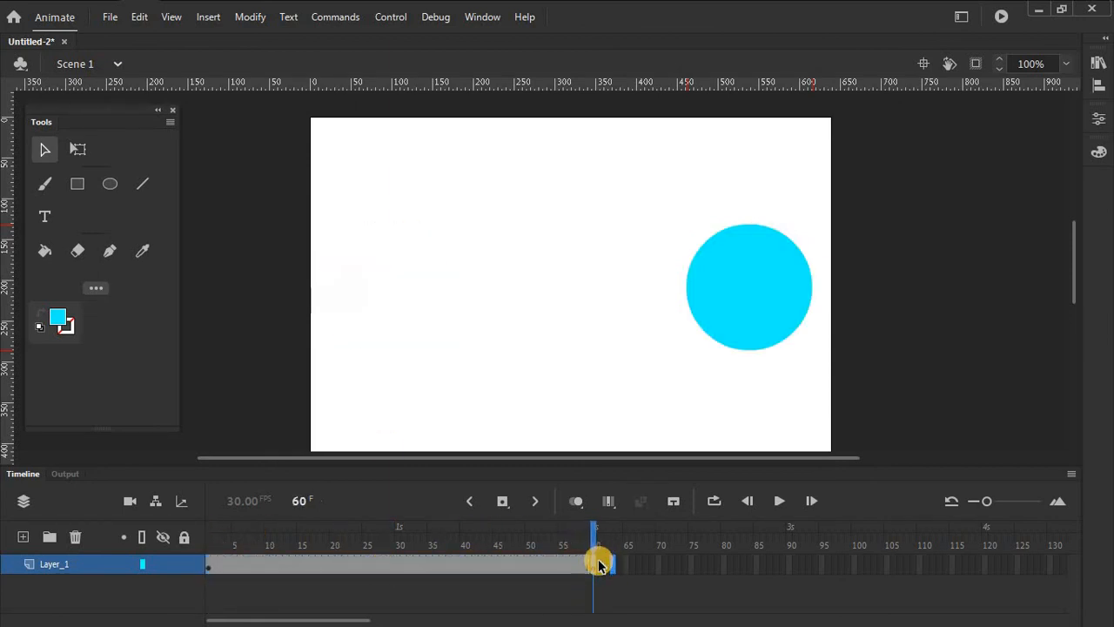
left_click(734, 282)
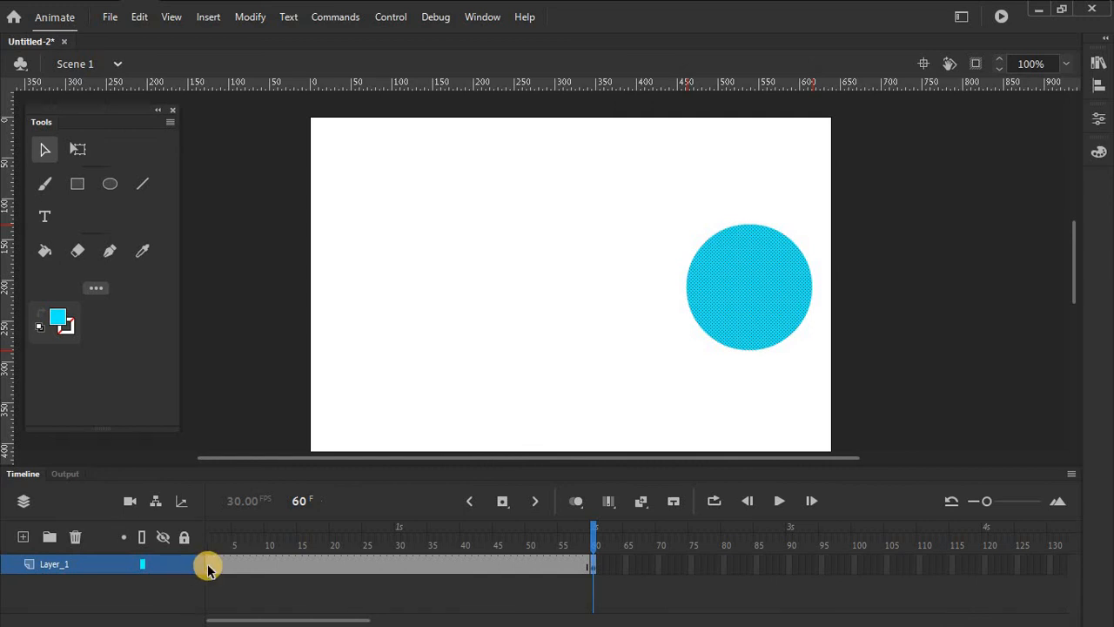
left_click_drag(208, 568, 587, 567)
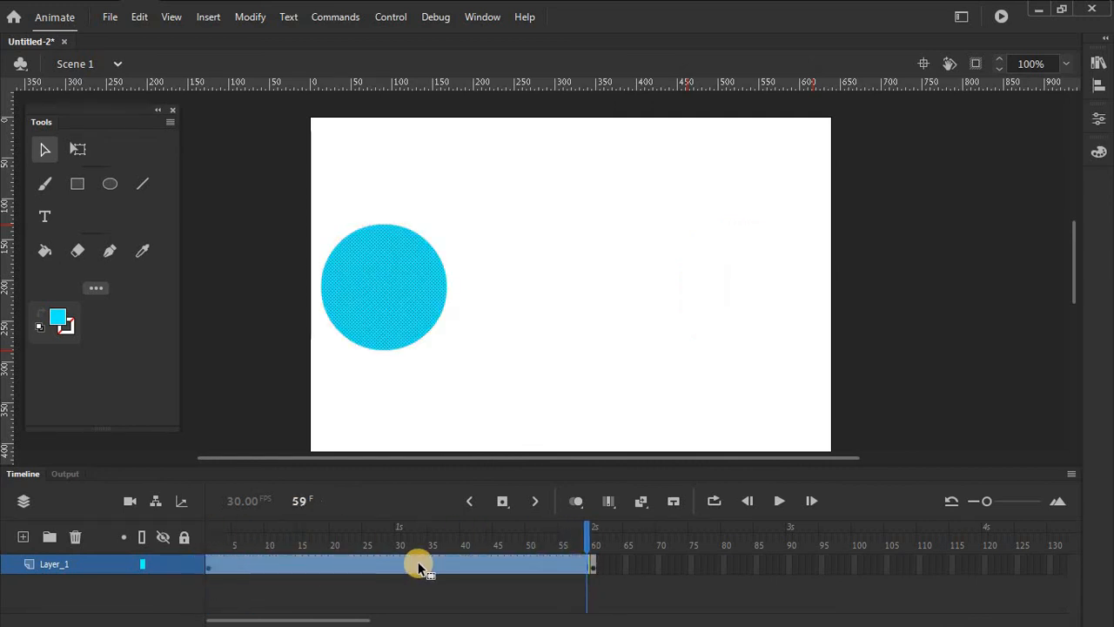
left_click(638, 579)
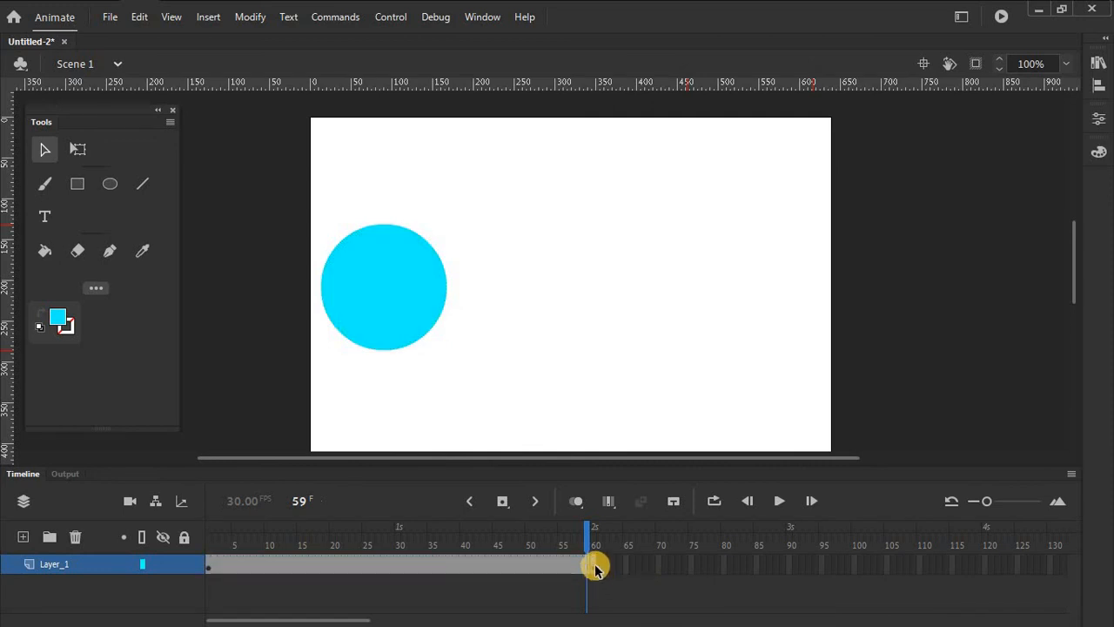
left_click(596, 568)
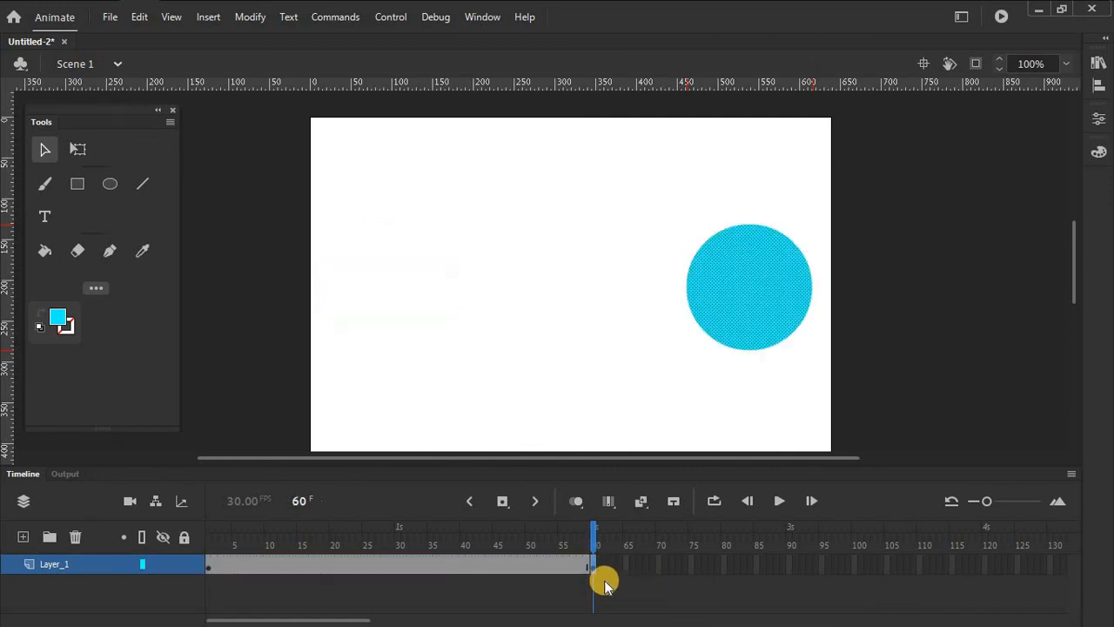
left_click(602, 569)
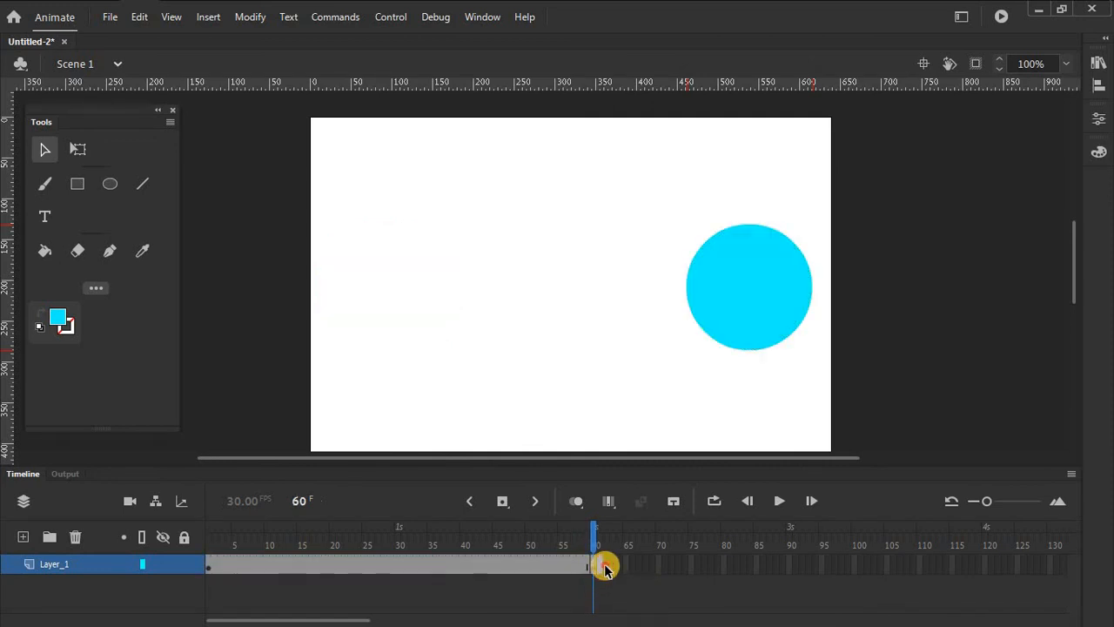
left_click(614, 569)
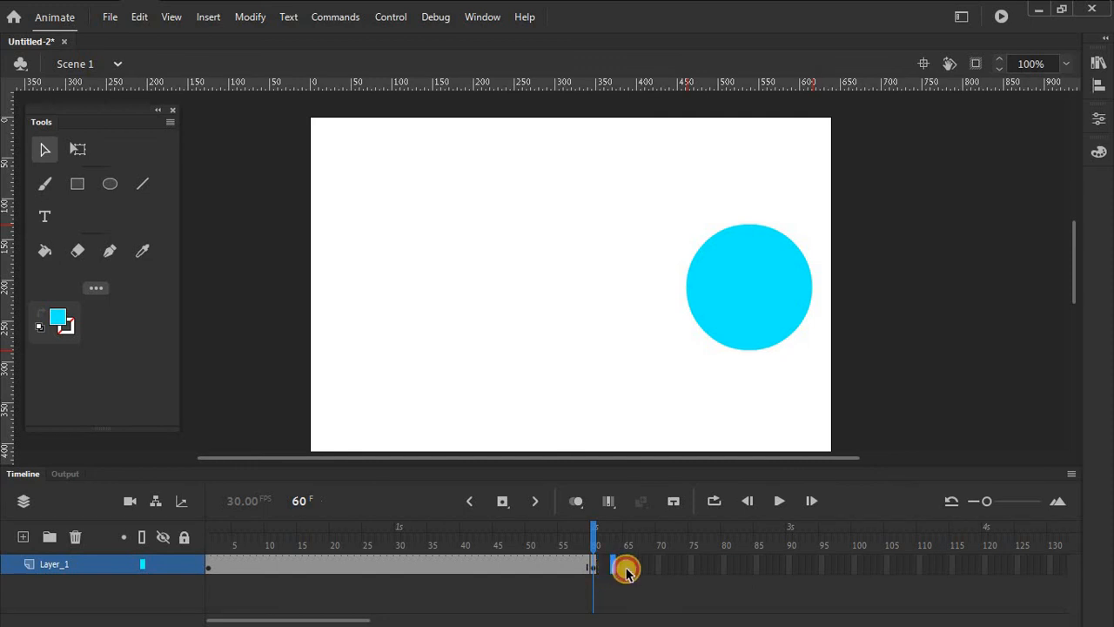
left_click(626, 570)
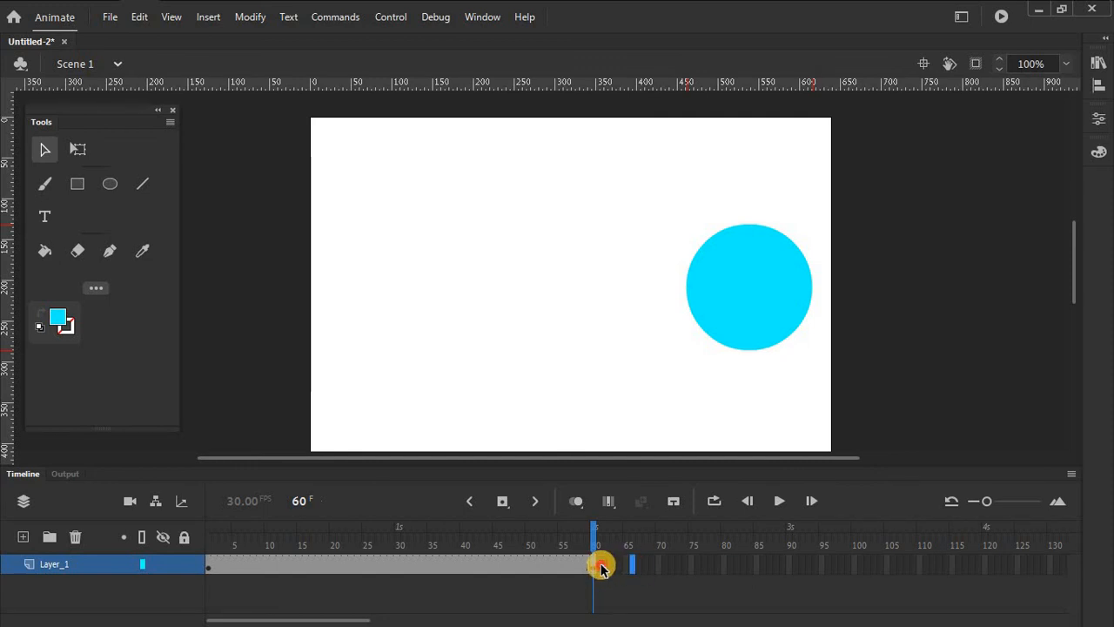
Step: Insert keyframes at frames 61 and 62 of Layer_1 and a regular frame at frame 63
right_click(602, 567)
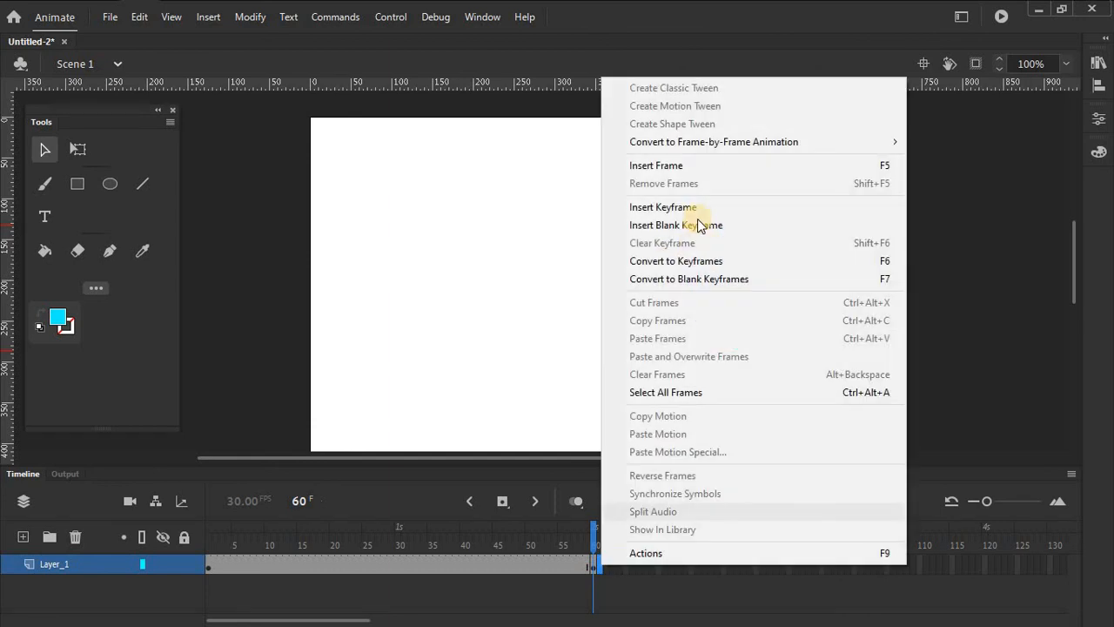
left_click(695, 207)
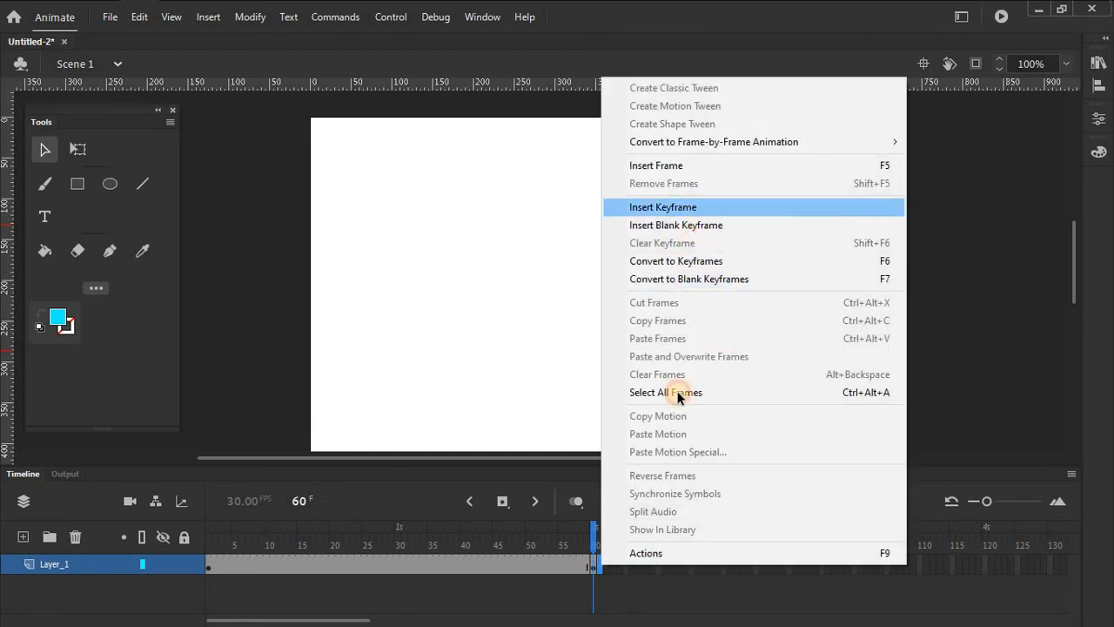
left_click(606, 571)
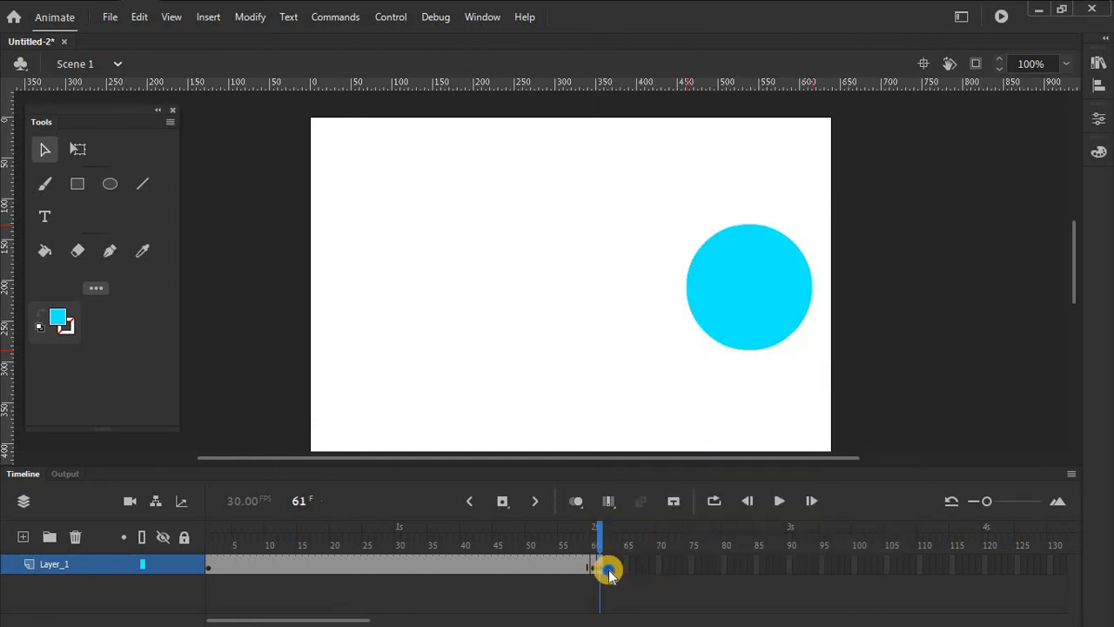
right_click(610, 571)
left_click(672, 211)
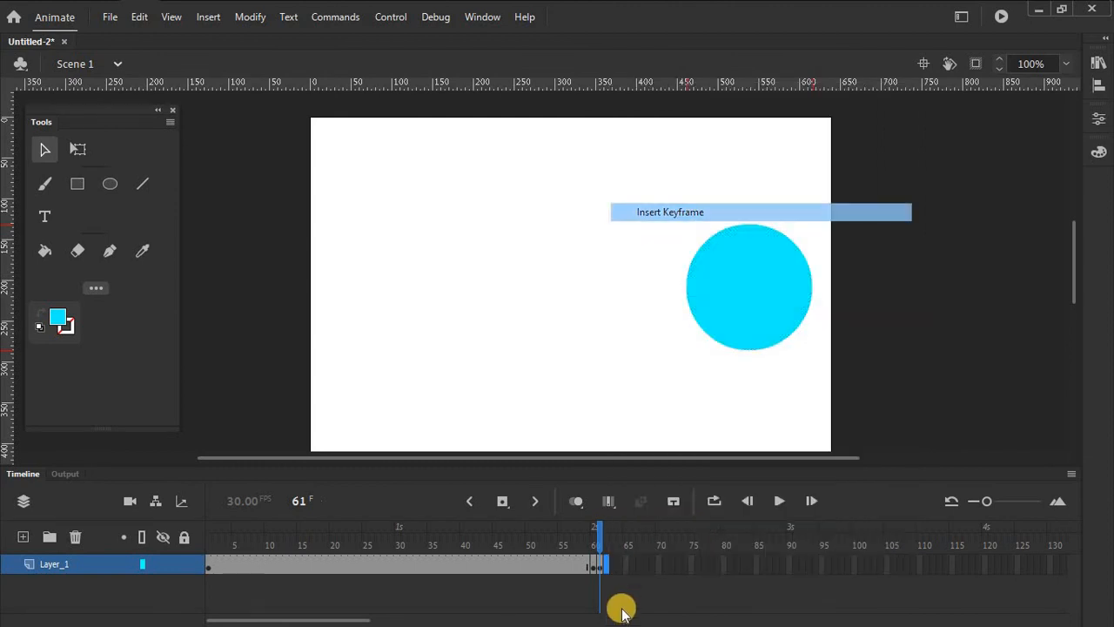
left_click(617, 589)
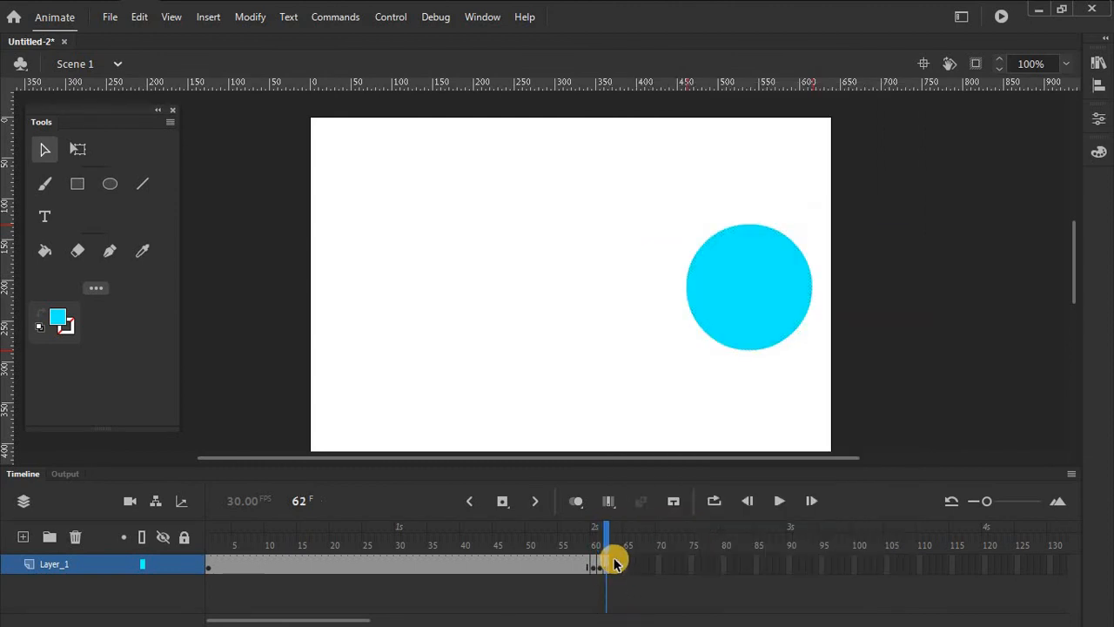
right_click(613, 566)
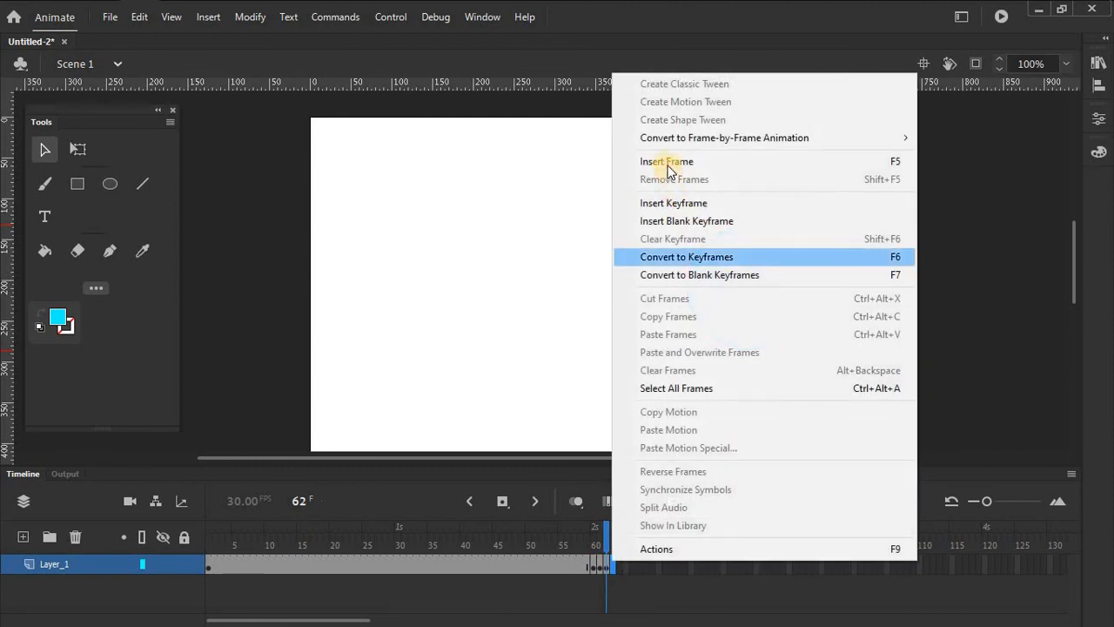
left_click(666, 161)
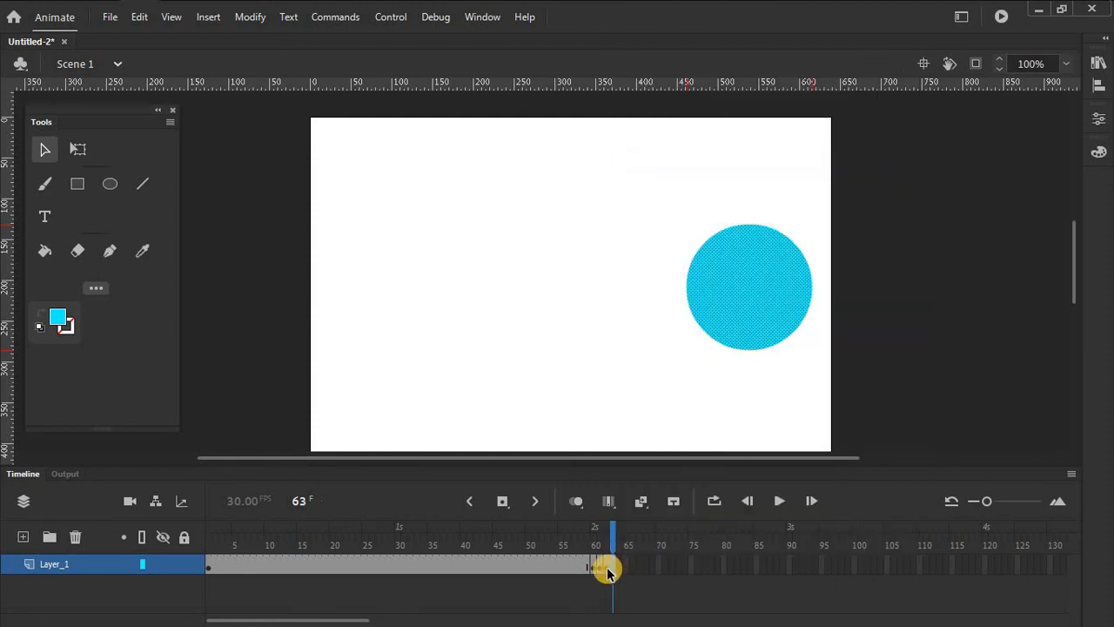
Step: Review the frames added after frame 60 and remove frames 61 to 63 from Layer_1
left_click(612, 568)
left_click(615, 558)
mouse_move(613, 562)
left_mouse_down()
mouse_move(601, 557)
mouse_move(636, 565)
mouse_move(614, 553)
left_mouse_up()
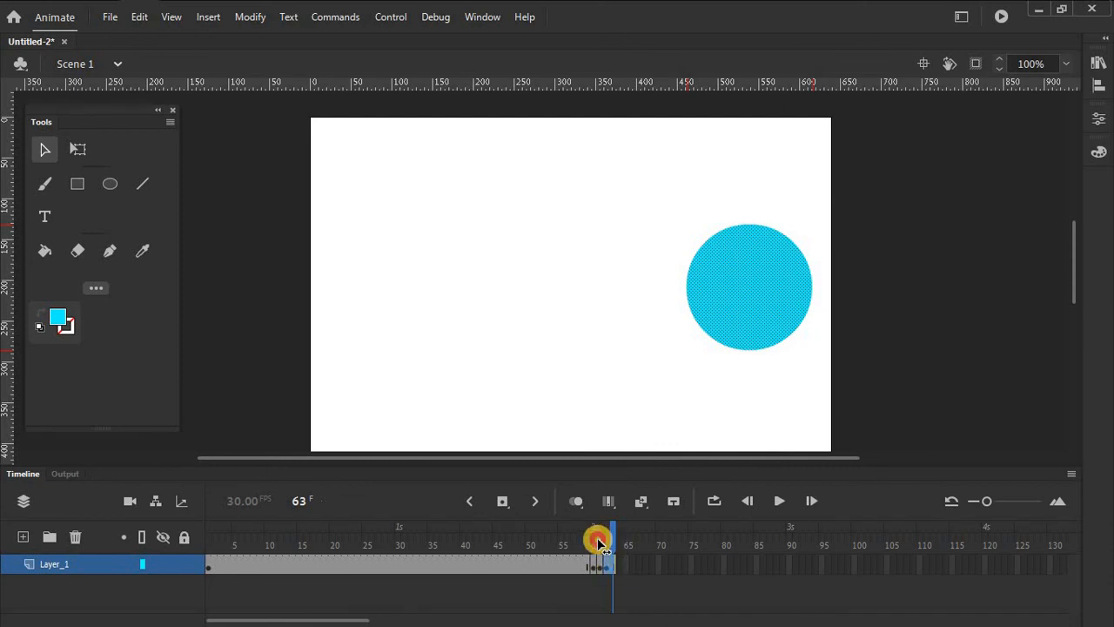
left_click(599, 536)
left_click(565, 544)
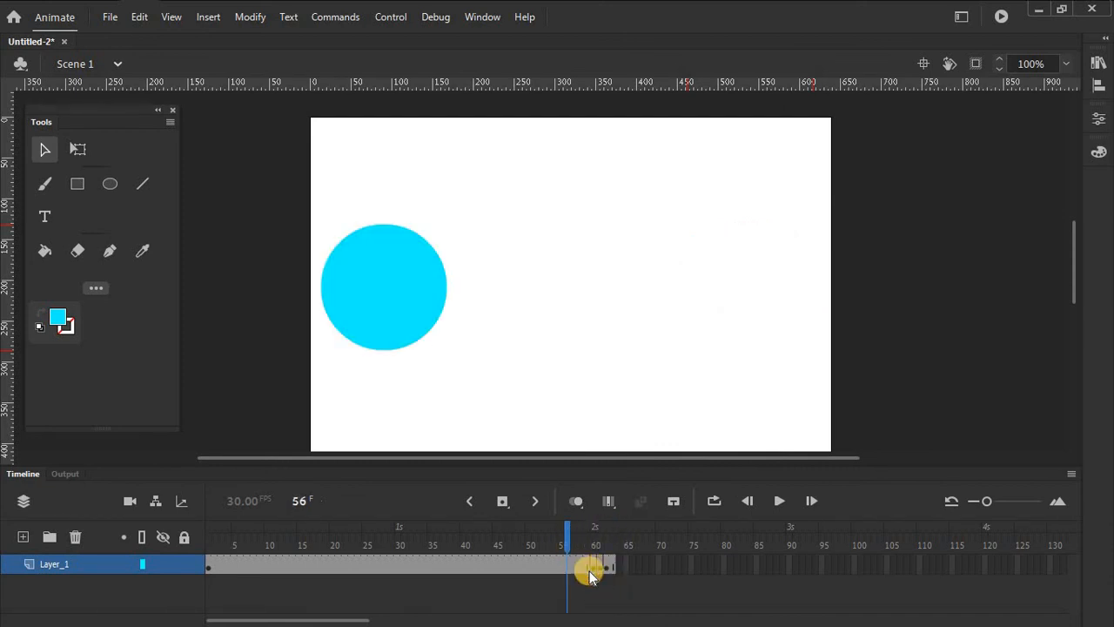
left_click(584, 569)
left_click_drag(585, 572, 615, 570)
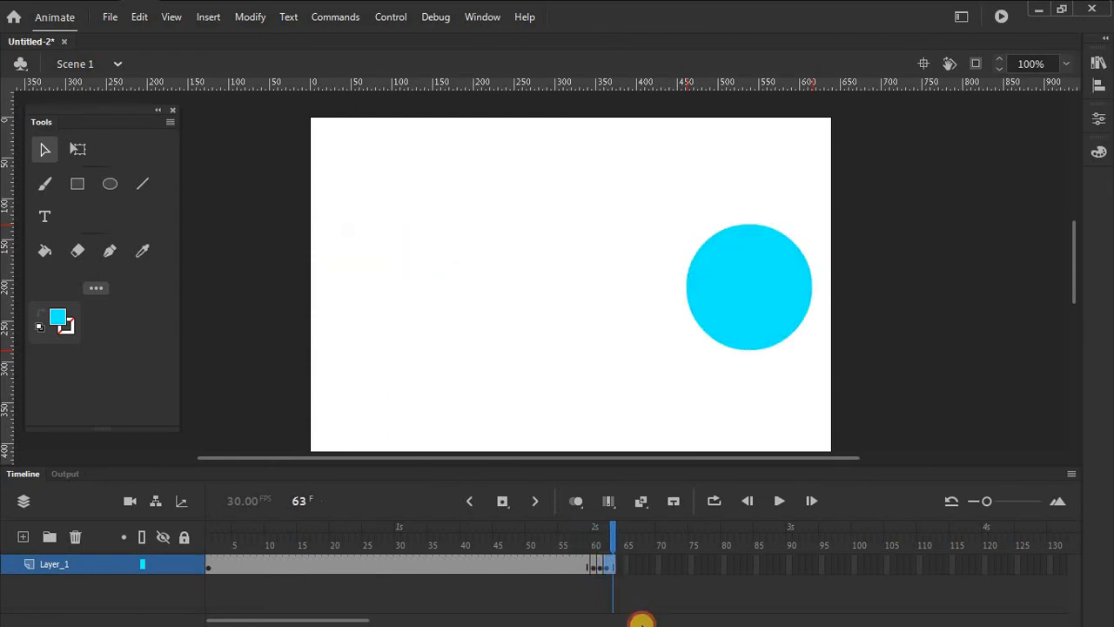
left_click(602, 564)
right_click(601, 564)
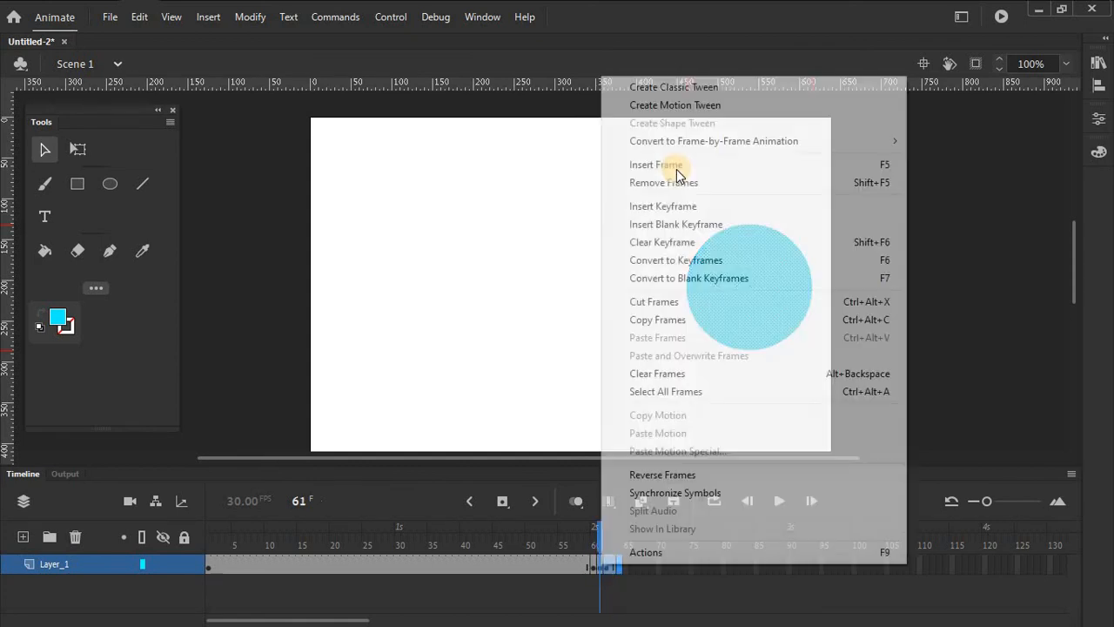
left_click(663, 182)
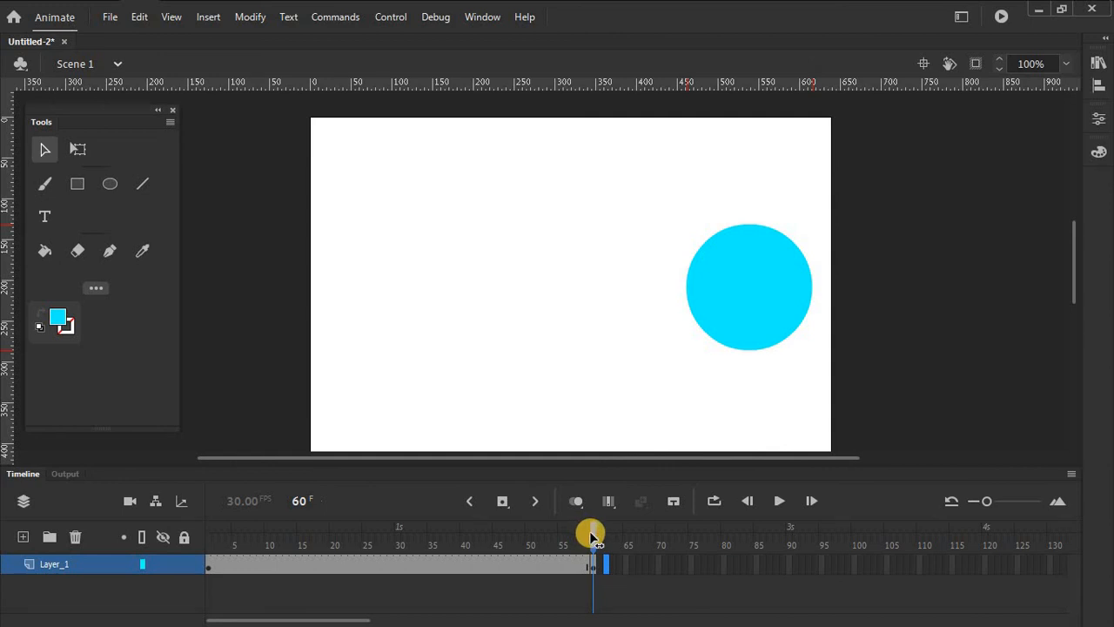
Step: Compare the circle's position at frames 1, 60 and 37
mouse_move(505, 540)
left_mouse_down()
mouse_move(490, 545)
mouse_move(497, 552)
left_mouse_up()
key("shift+comma")
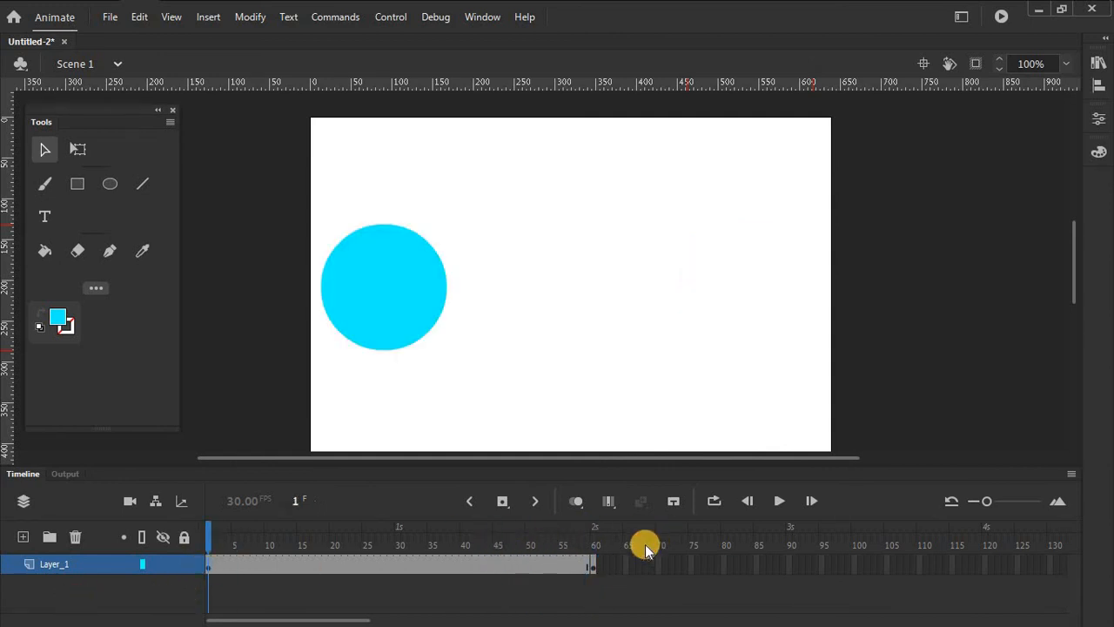
left_click(592, 564)
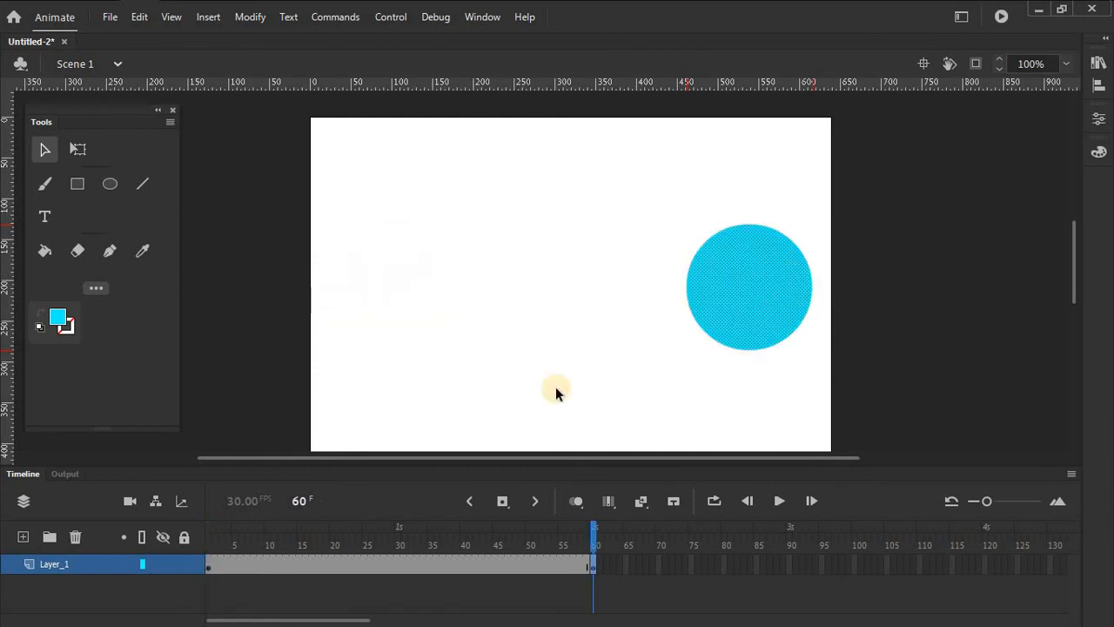
left_click(443, 538)
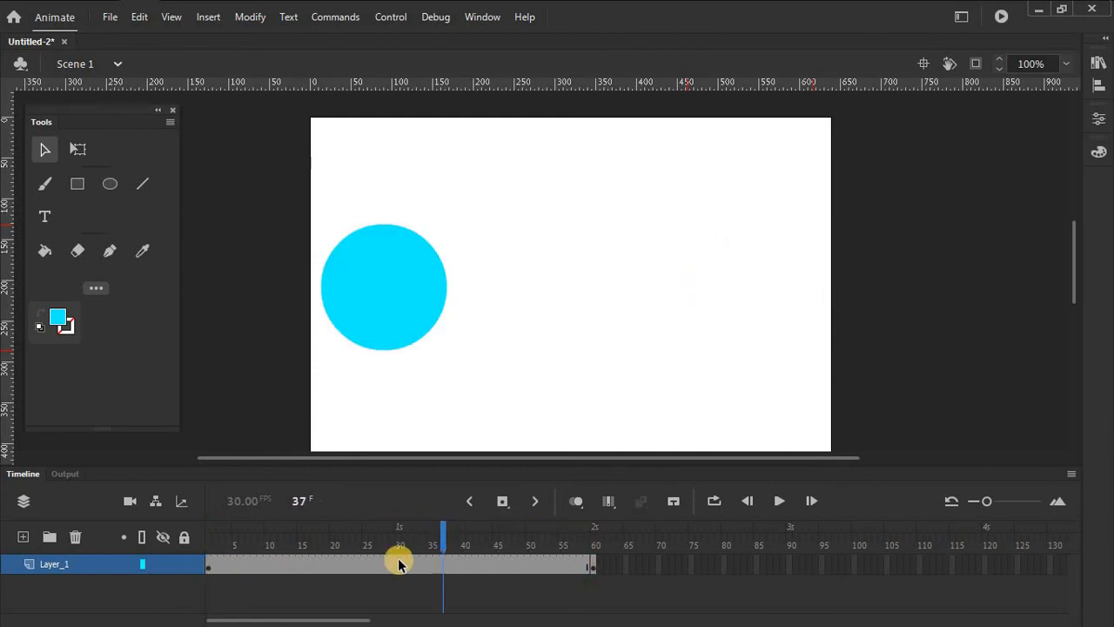
Step: Create a shape tween on Layer_1 between the keyframes at frames 1 and 60
left_click_drag(207, 570, 592, 567)
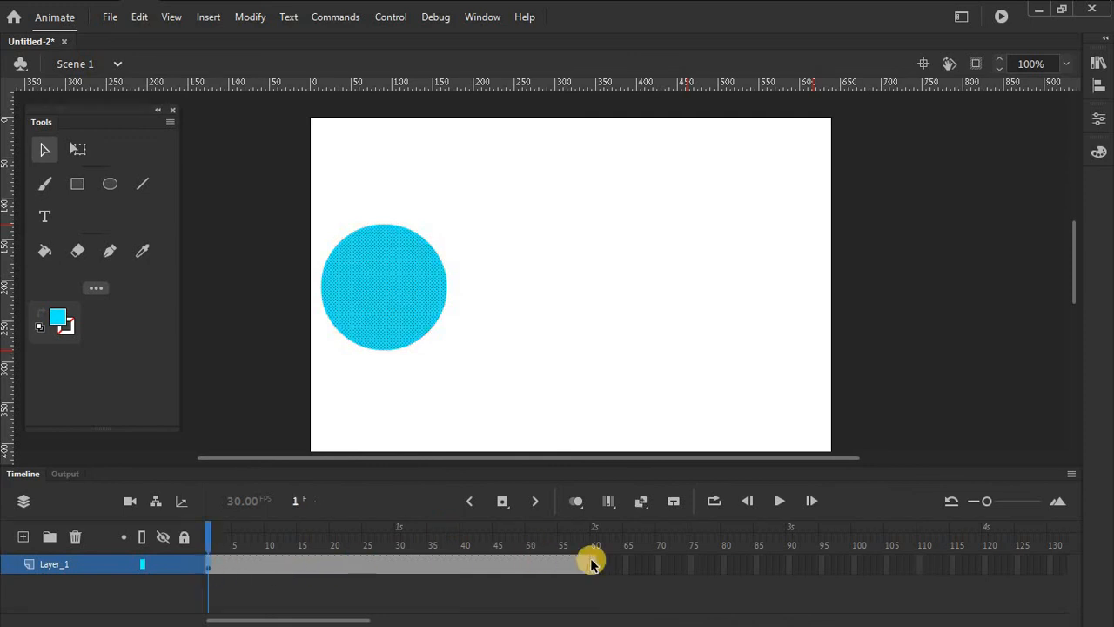
right_click(448, 567)
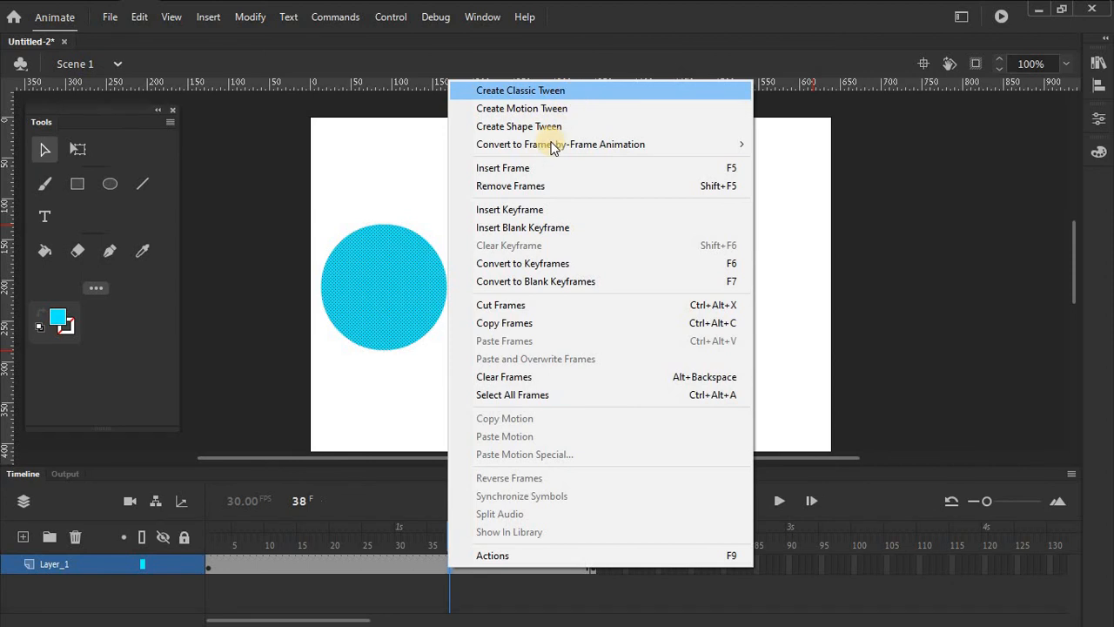
left_click(519, 126)
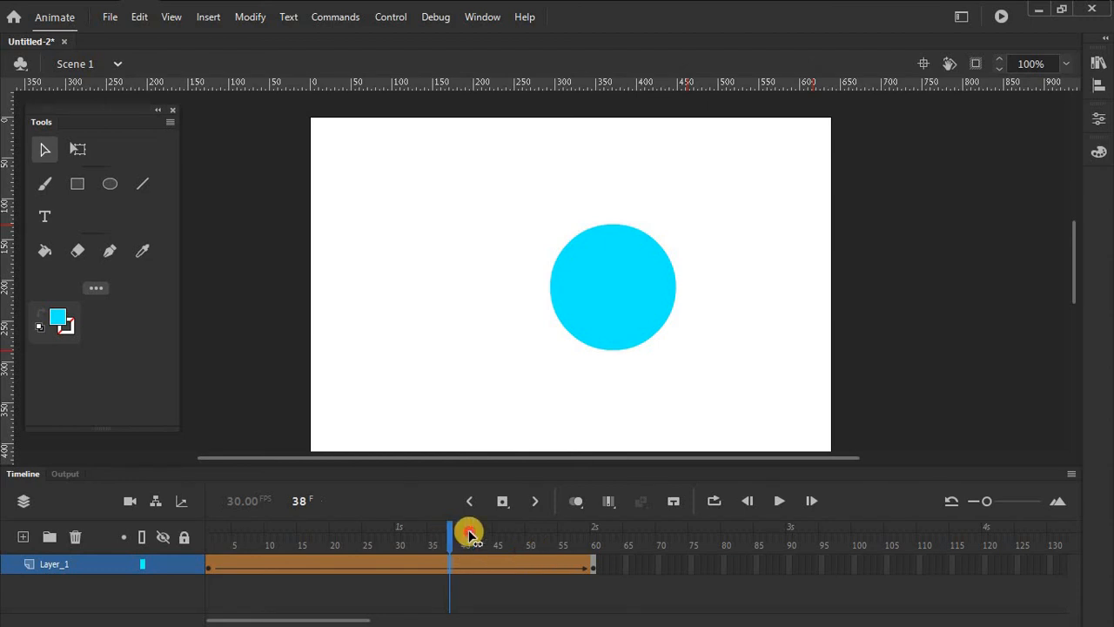
Step: Preview the circle's shape tween between frames 1 and 60 on the timeline and in a movie test
key("Return")
left_click(719, 280)
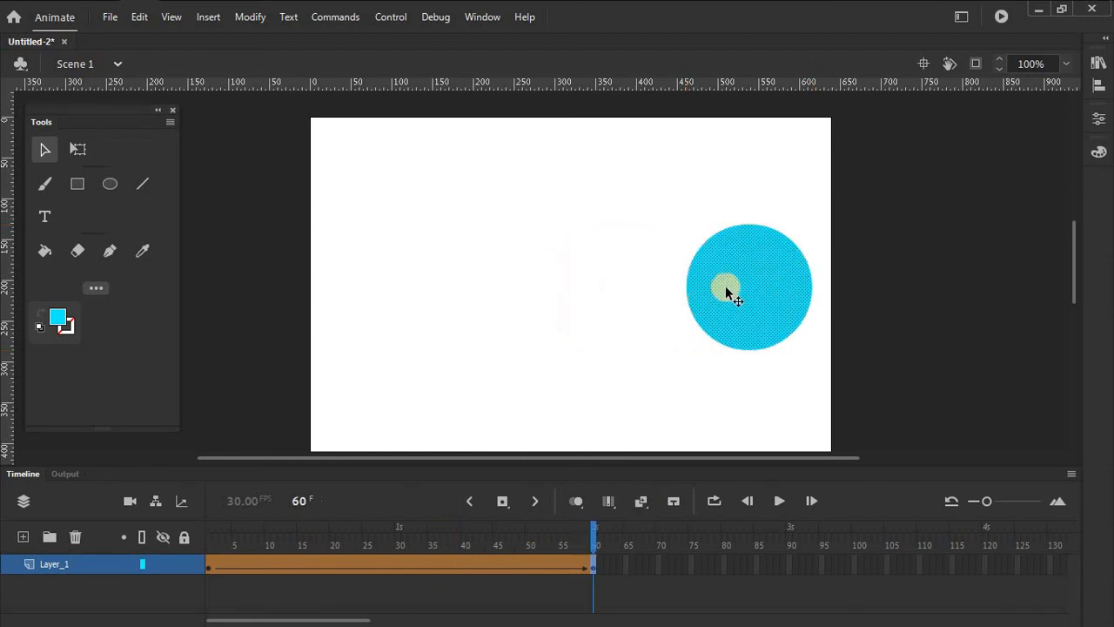
left_click(702, 393)
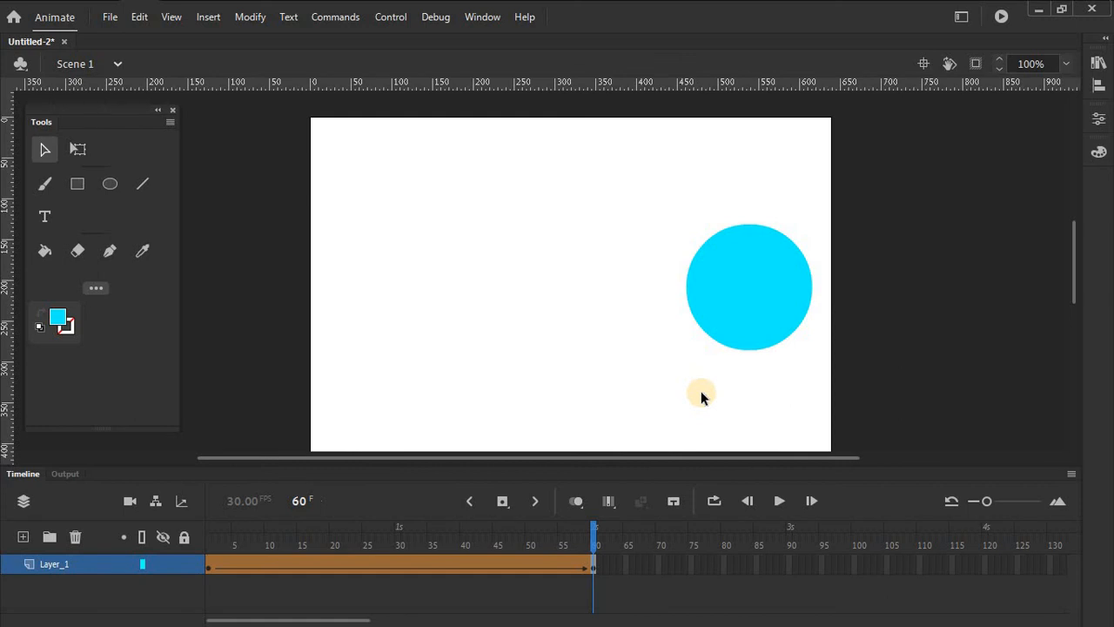
left_click(762, 316)
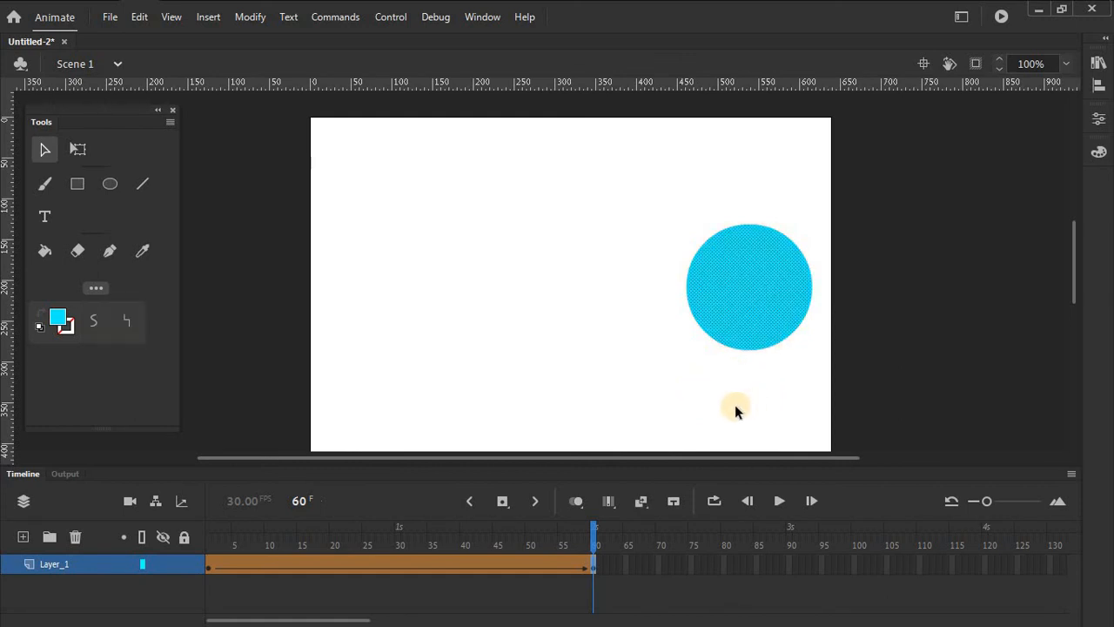
left_click(592, 534)
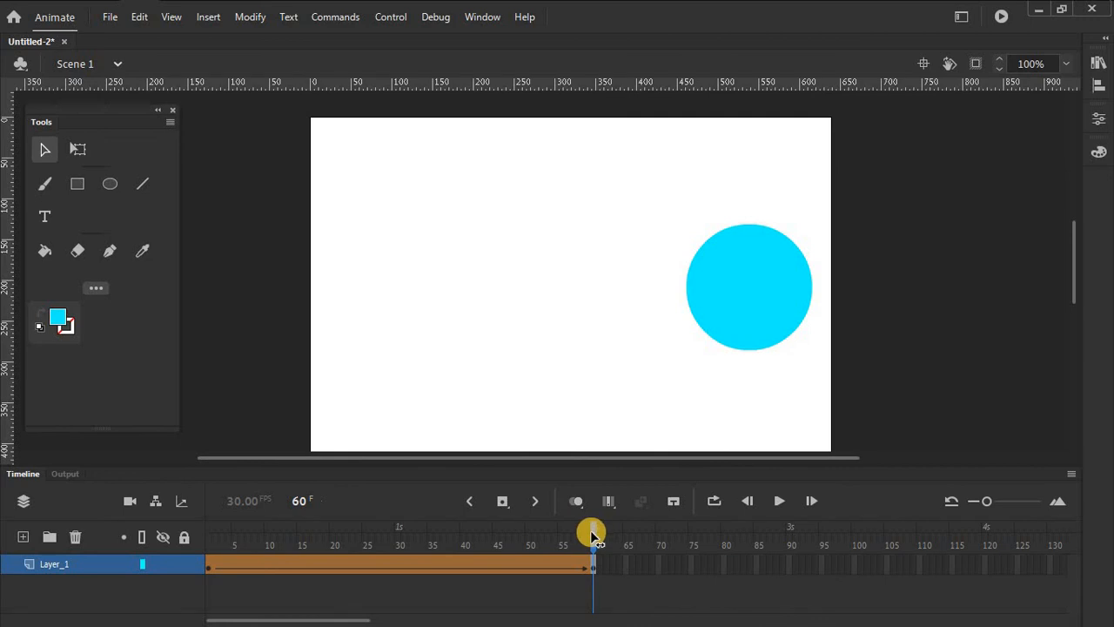
mouse_move(592, 535)
left_mouse_down()
mouse_move(292, 531)
mouse_move(161, 552)
mouse_move(612, 544)
mouse_move(593, 545)
left_mouse_up()
left_click_drag(484, 545, 174, 531)
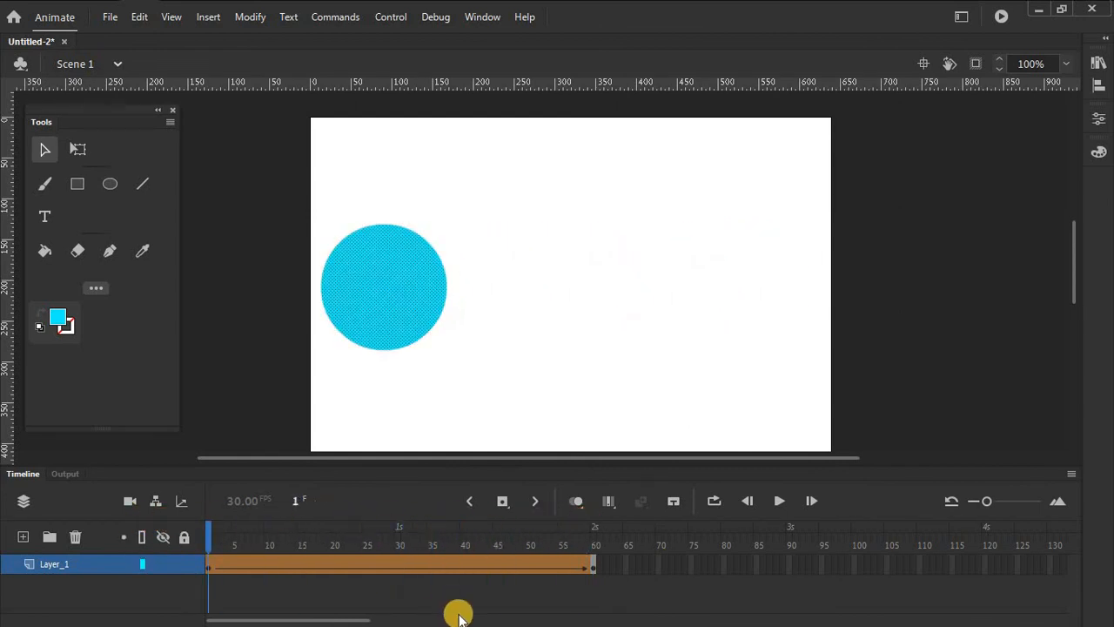
key("ctrl+Return")
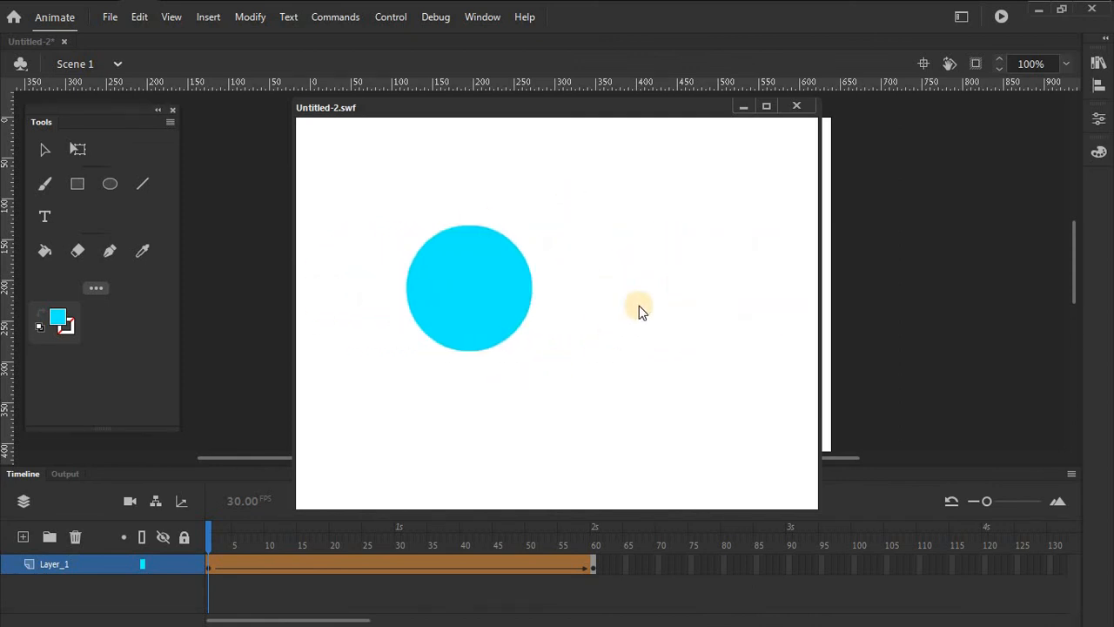
left_click(796, 105)
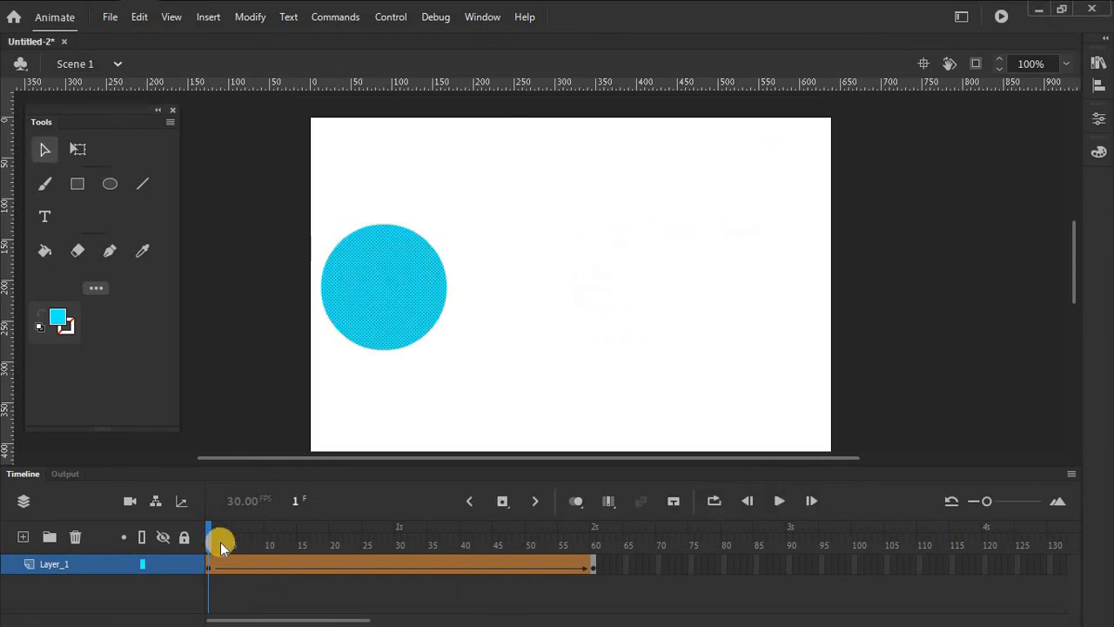
Step: Change the circle's fill color to purple at the frame 60 keyframe
left_click_drag(207, 528, 595, 564)
left_click(758, 333)
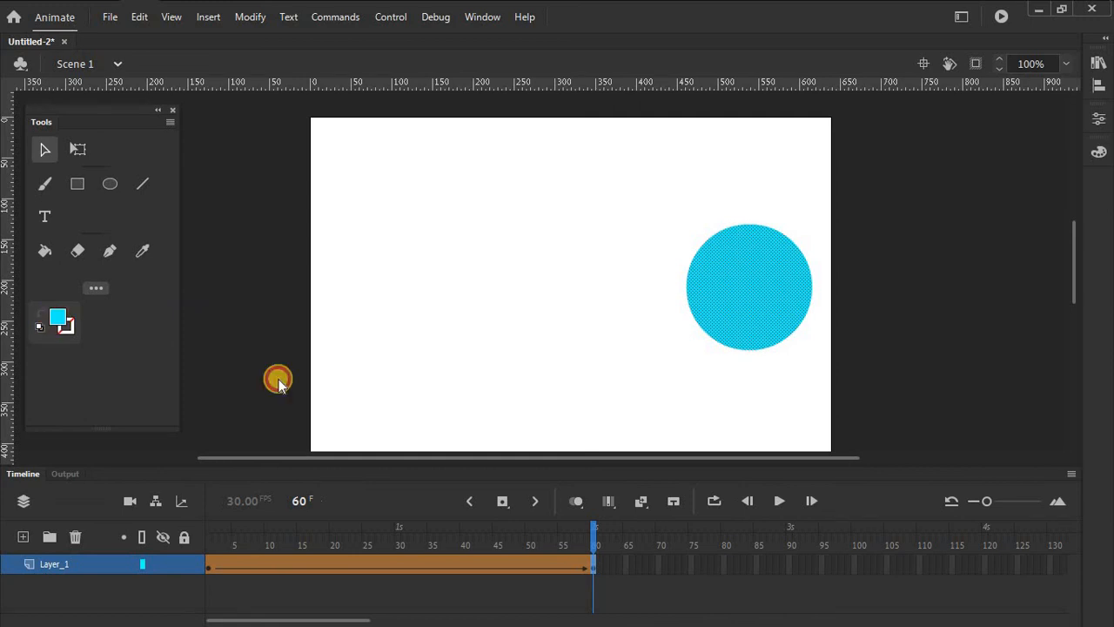
left_click(272, 432)
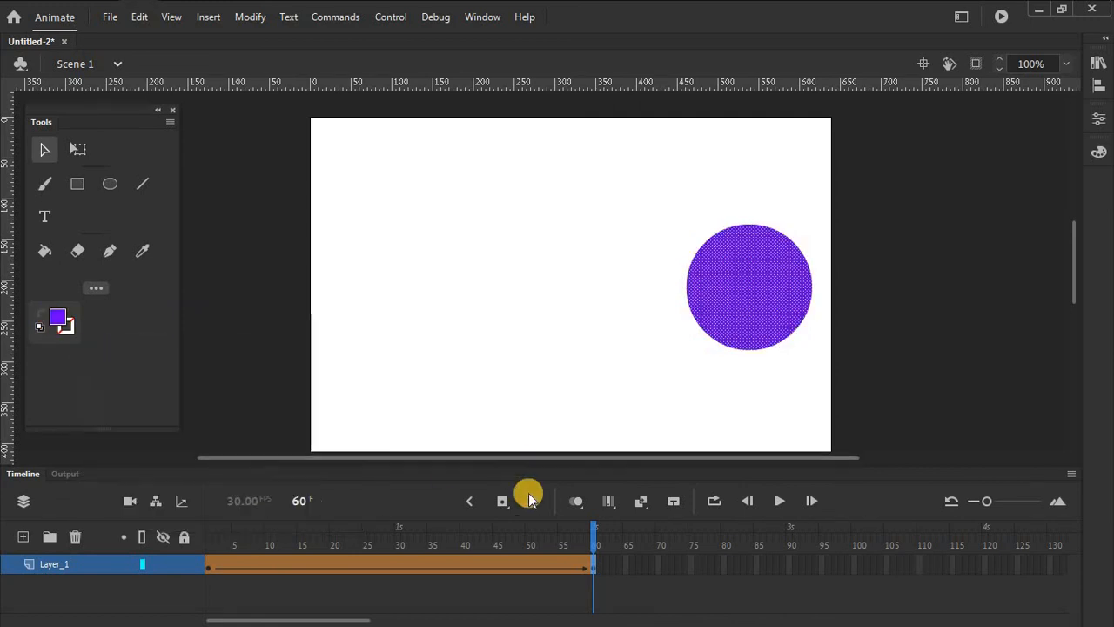
Step: Preview the circle's color transition along the tween and in a movie test
left_click_drag(590, 531, 614, 533)
key("ctrl+Return")
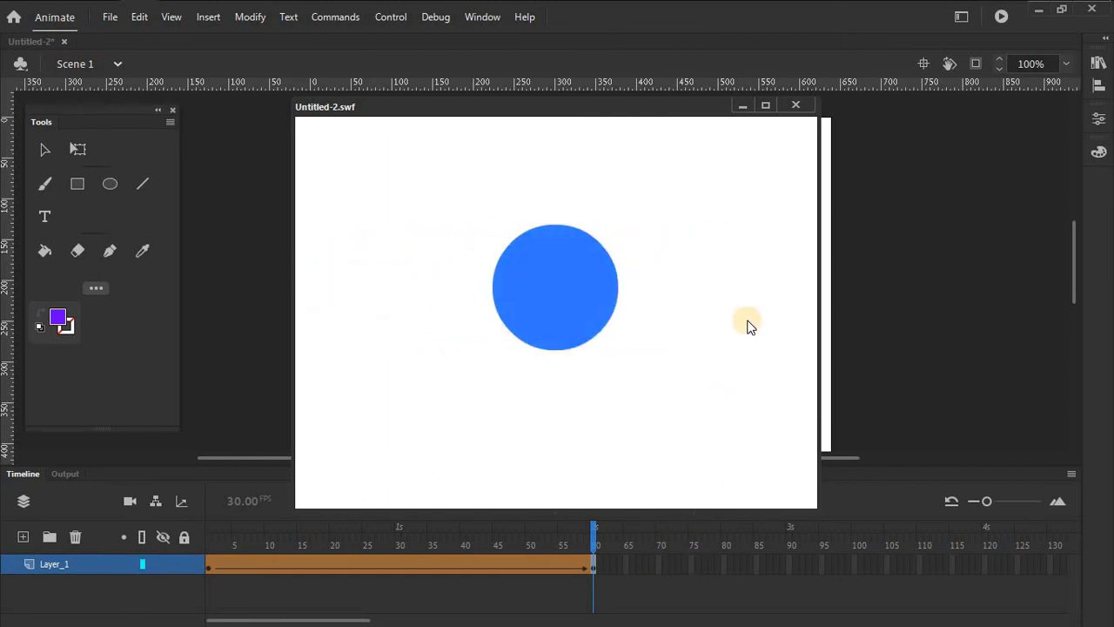
left_click(799, 104)
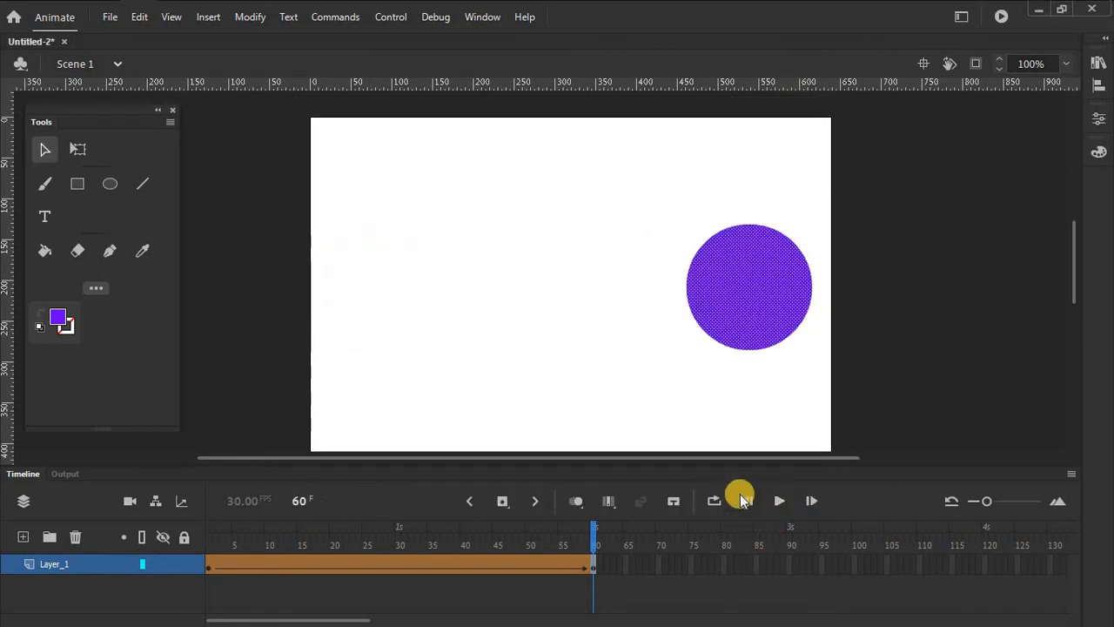
Step: At frame 60, move the purple circle straight up and place a duplicate directly below it with a gap between them
left_click(727, 396)
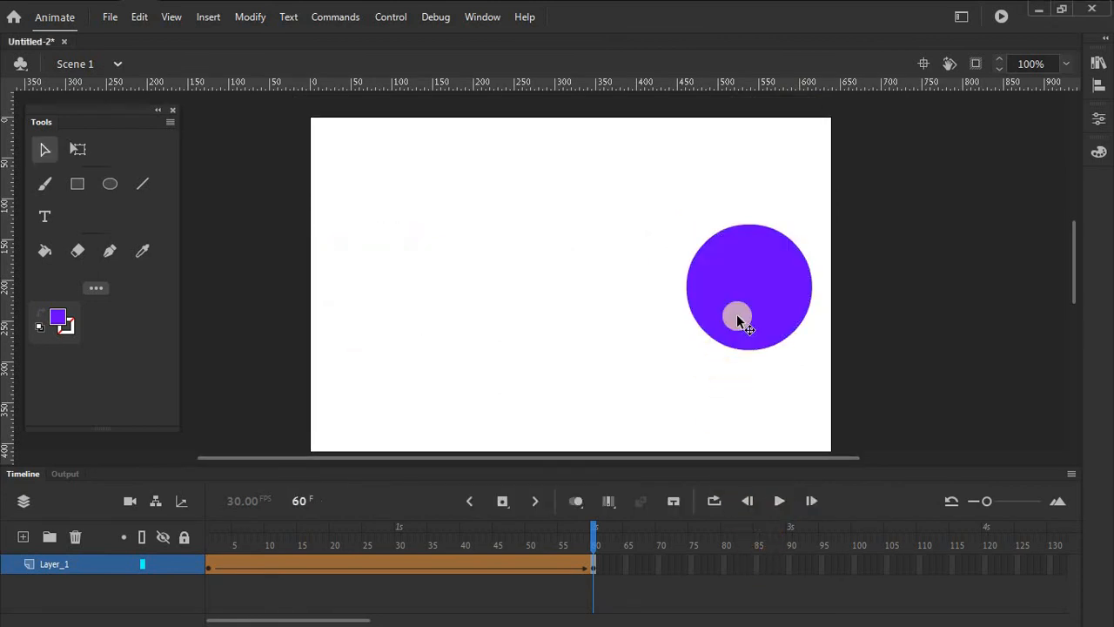
left_click(736, 320)
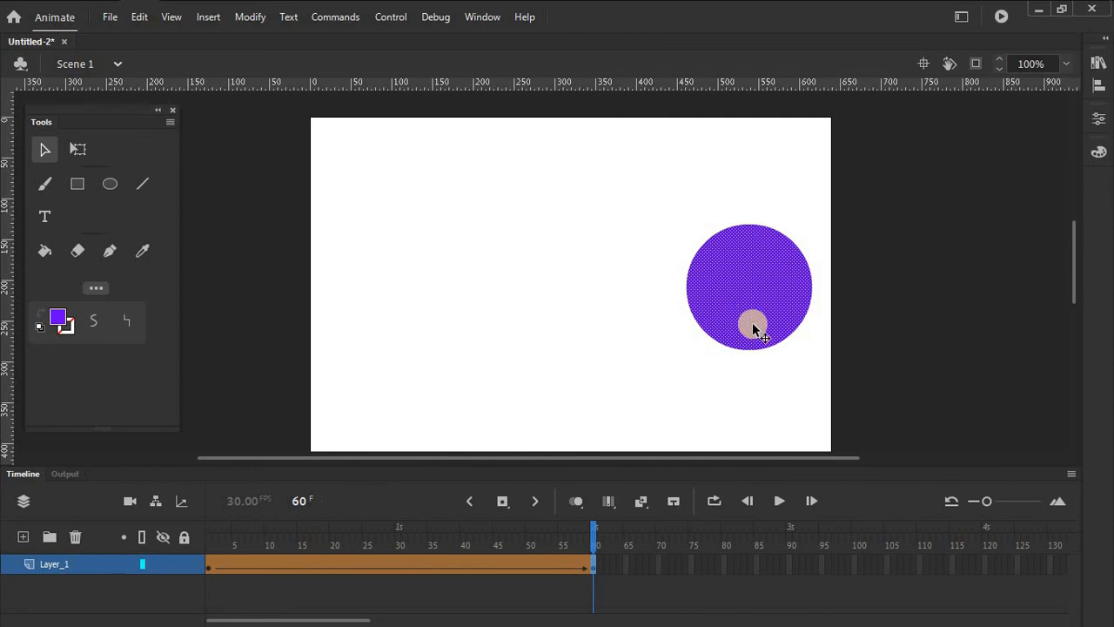
left_click_drag(754, 329, 754, 237)
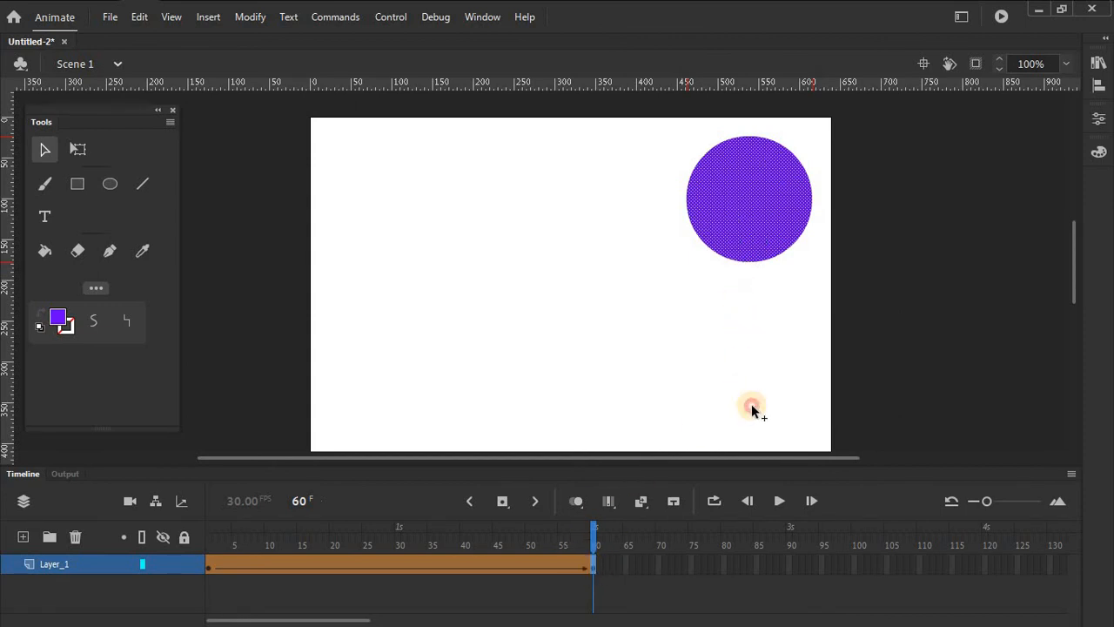
mouse_move(751, 404)
left_mouse_down()
mouse_move(740, 360)
mouse_move(752, 383)
left_mouse_up()
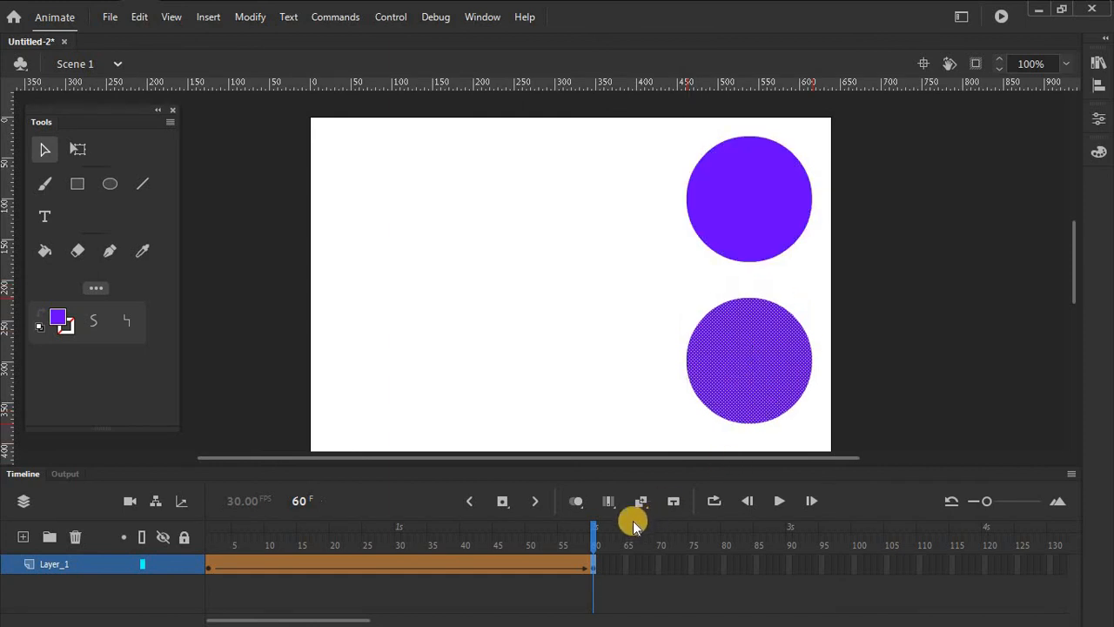
Step: Preview how the single circle splits into two circles, on the timeline and in a movie test
left_click_drag(594, 527, 652, 549)
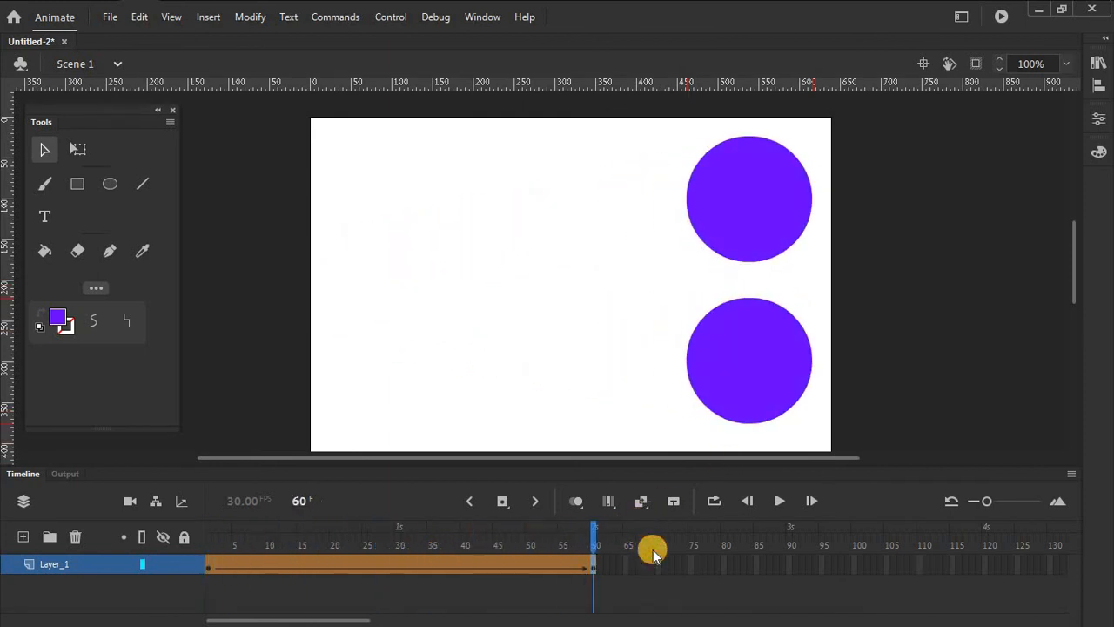
key("ctrl+Return")
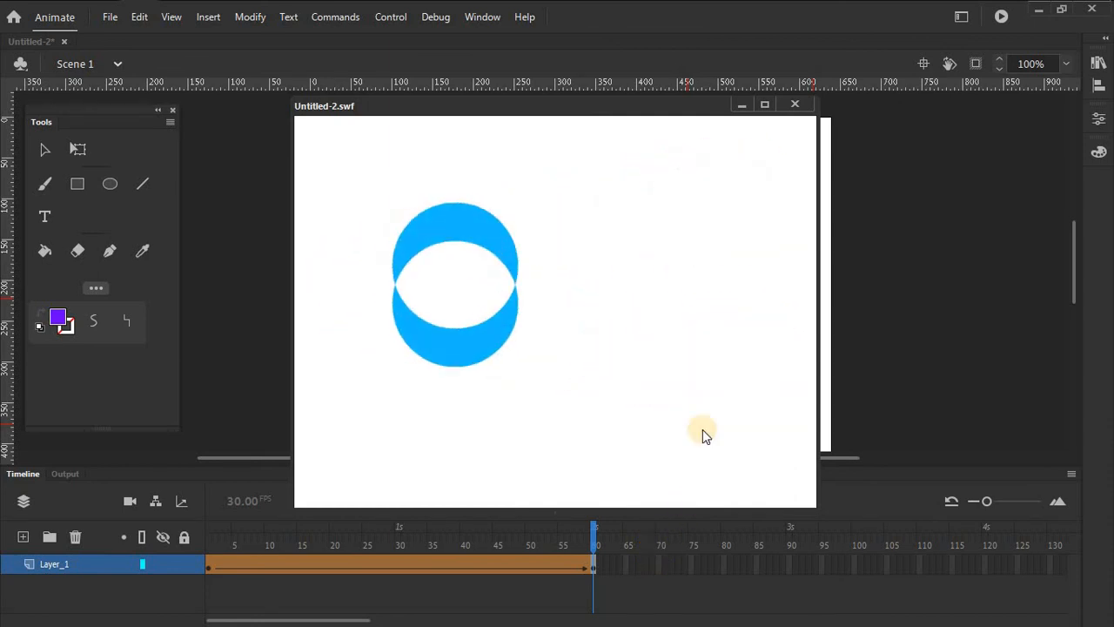
left_click(794, 106)
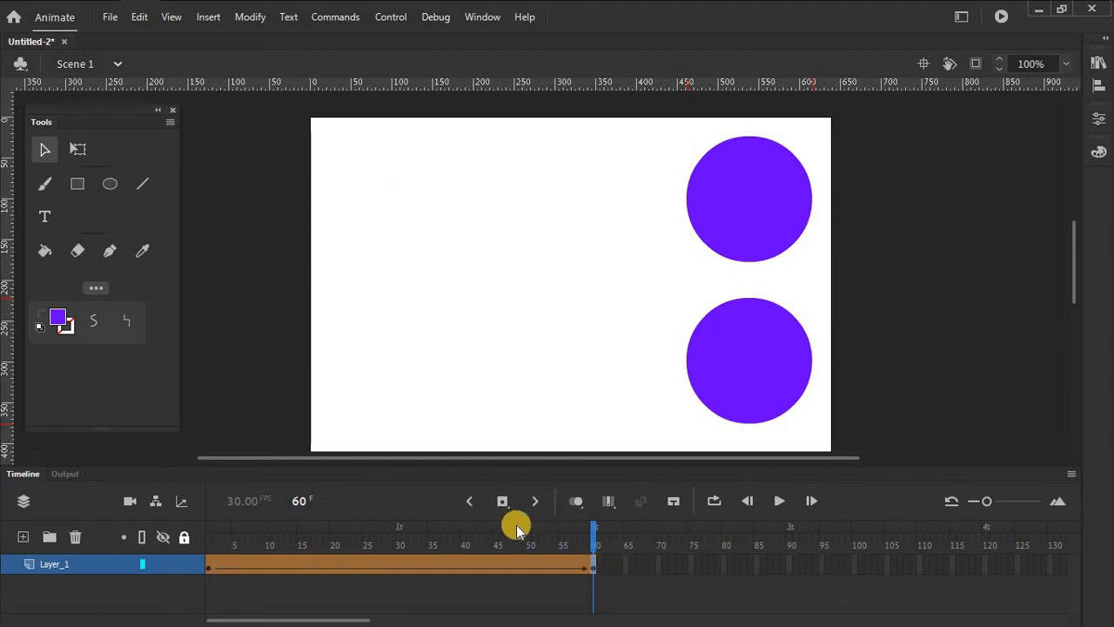
Step: Insert a keyframe at frame 120 of Layer_1 and delete both purple circles from it
right_click(984, 567)
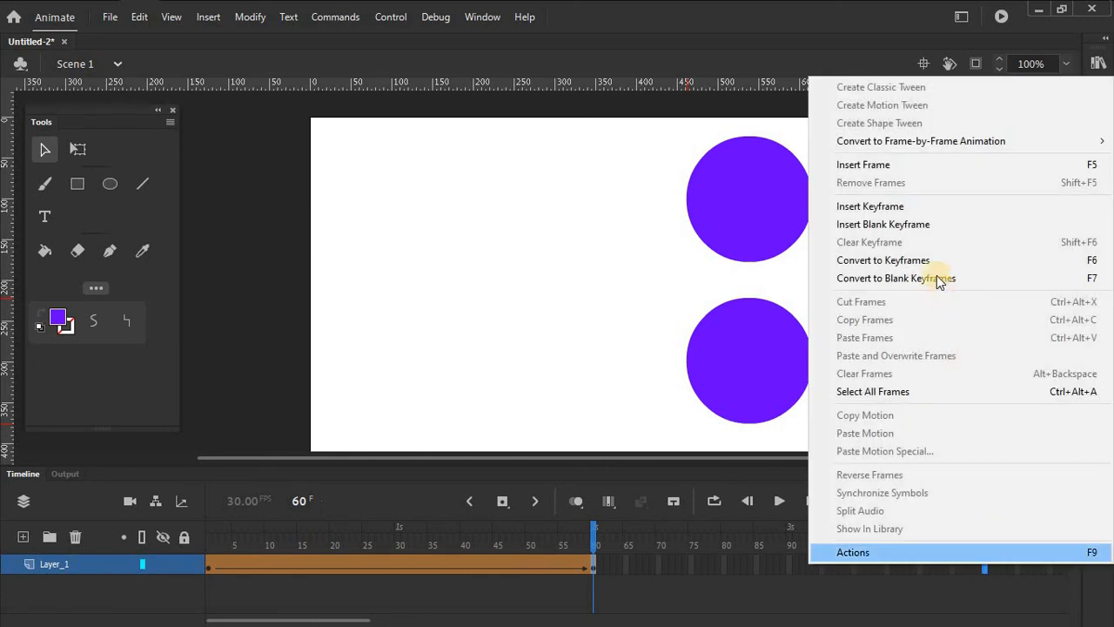
left_click(899, 209)
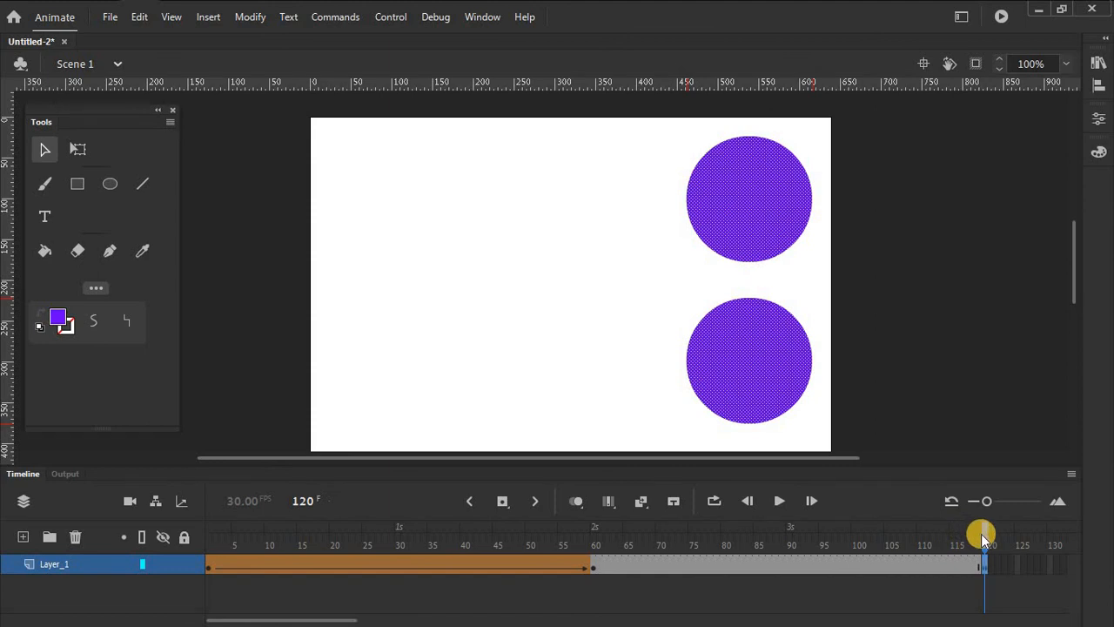
left_click(986, 570)
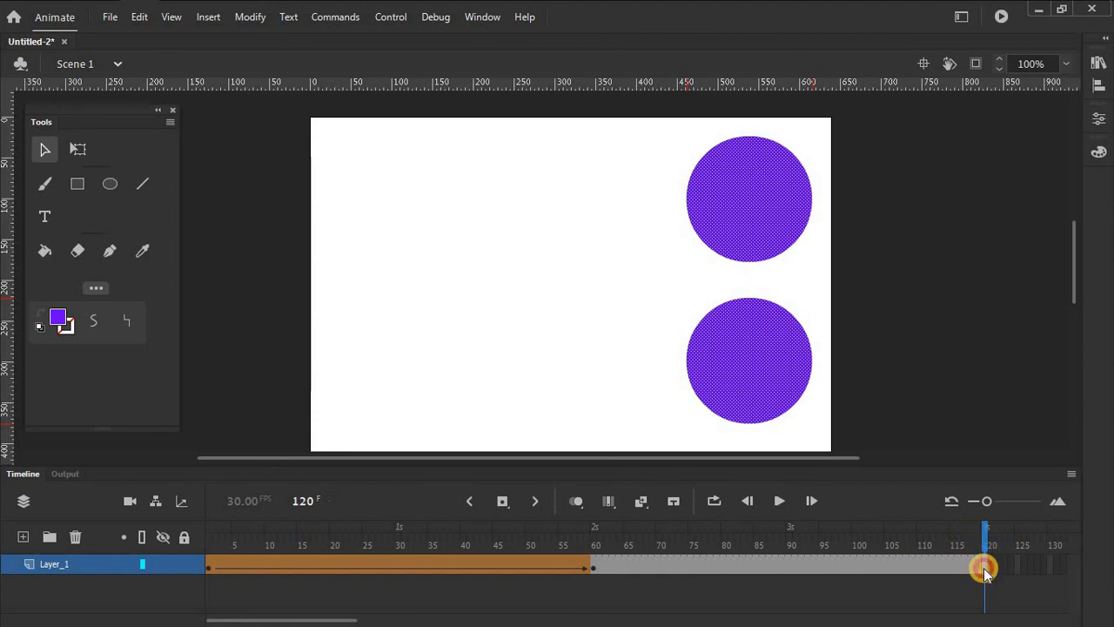
left_click(987, 563)
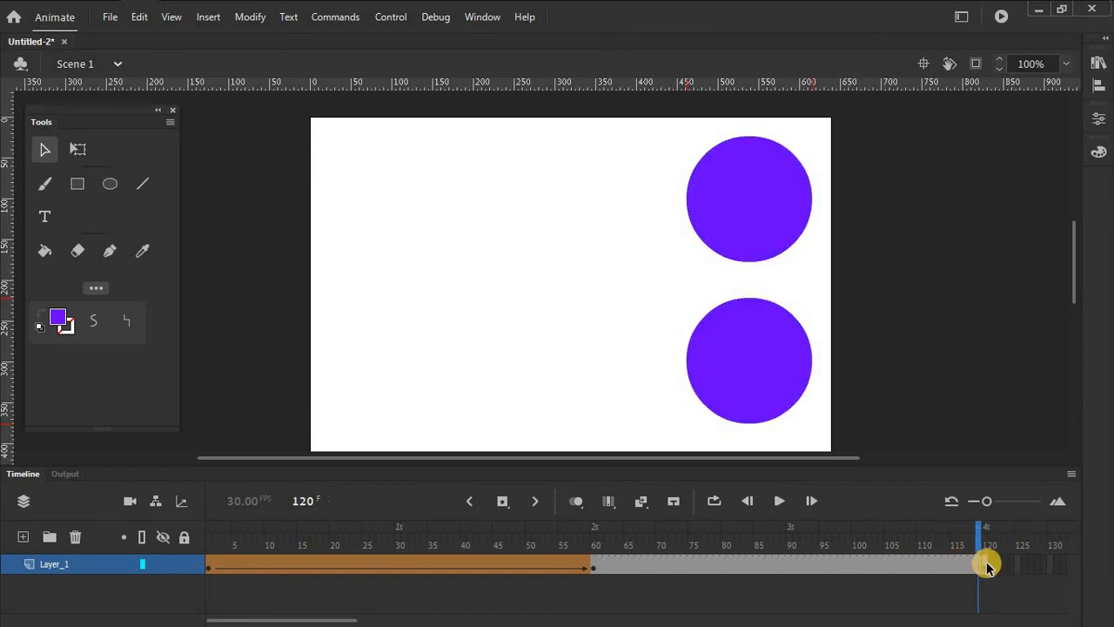
key("comma")
key("comma")
key("comma")
key("period")
key("period")
key("period")
left_click_drag(871, 435, 580, 117)
key("Delete")
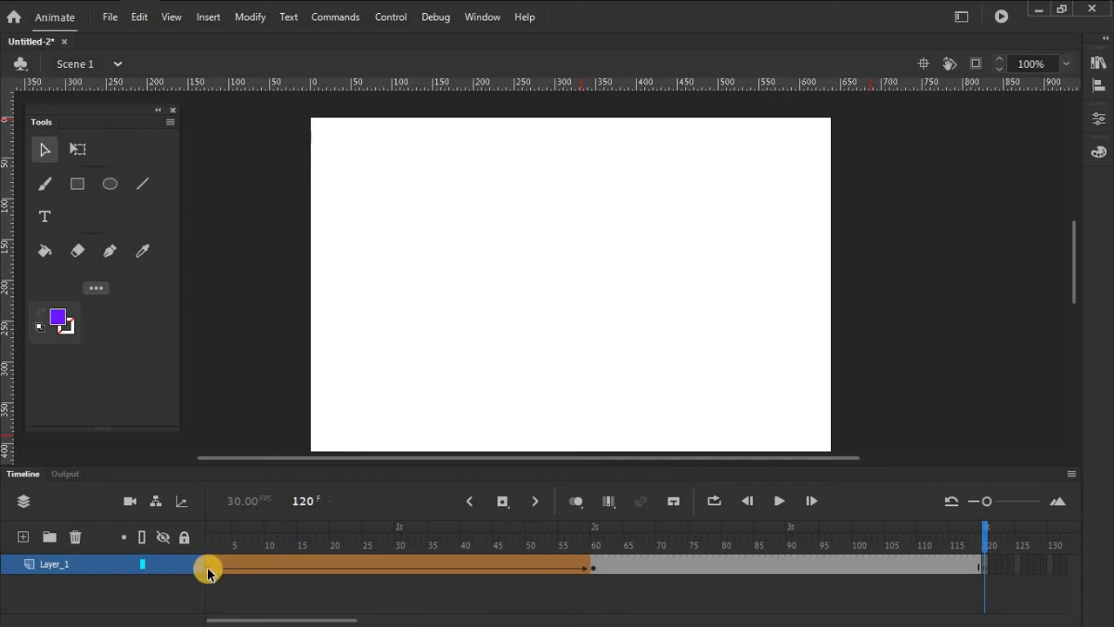
Step: Copy the light blue circle from frame 1 and paste it in place at frame 120
left_click(209, 570)
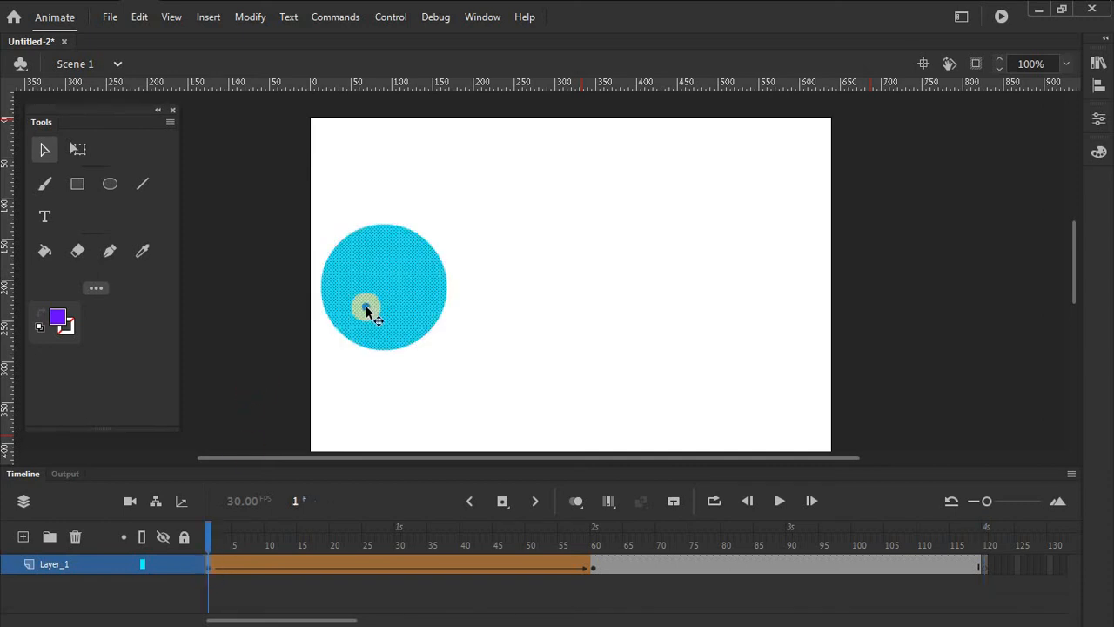
right_click(367, 308)
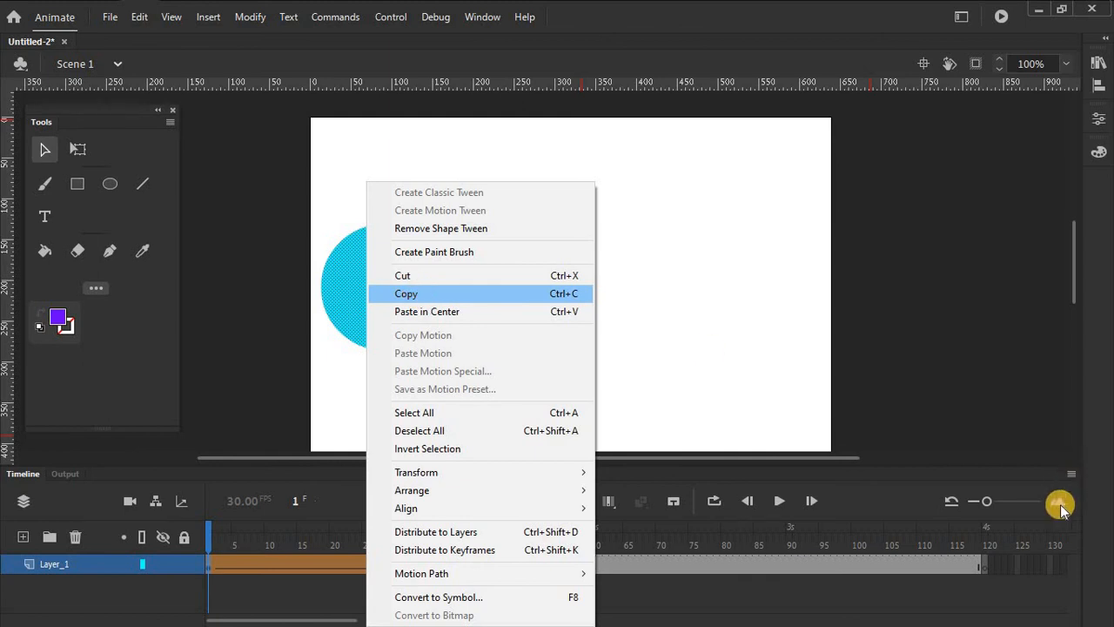
left_click(984, 567)
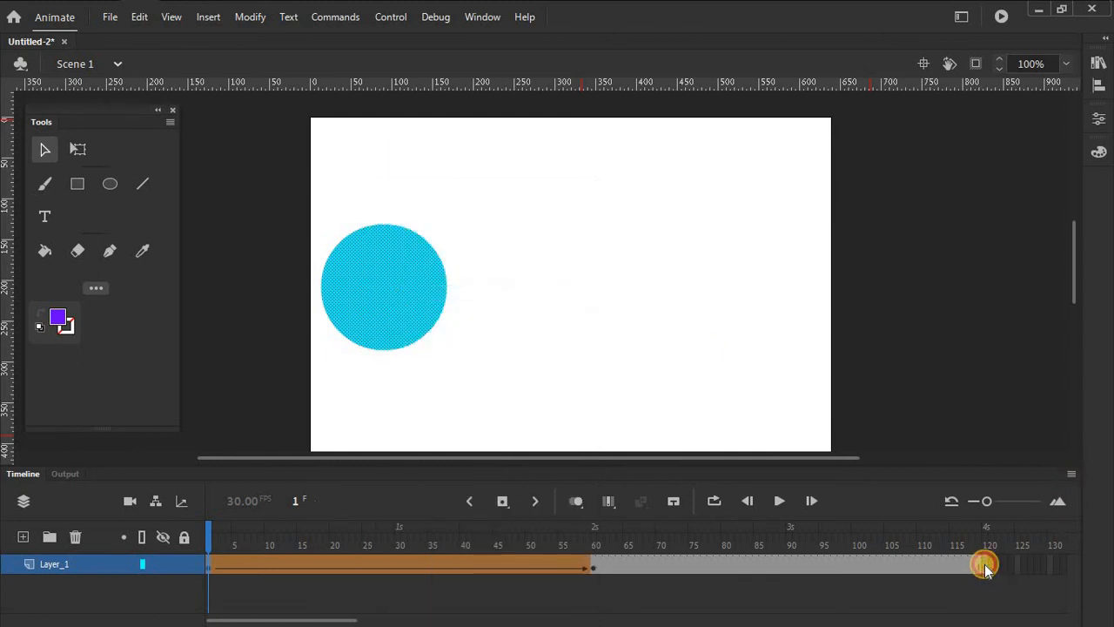
right_click(916, 277)
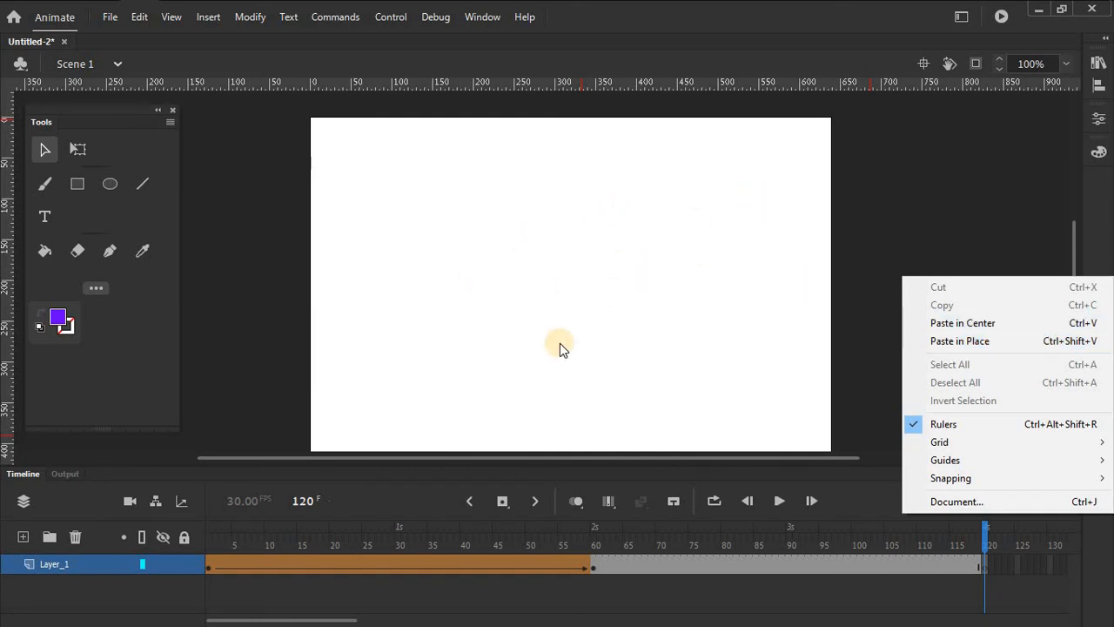
left_click(942, 341)
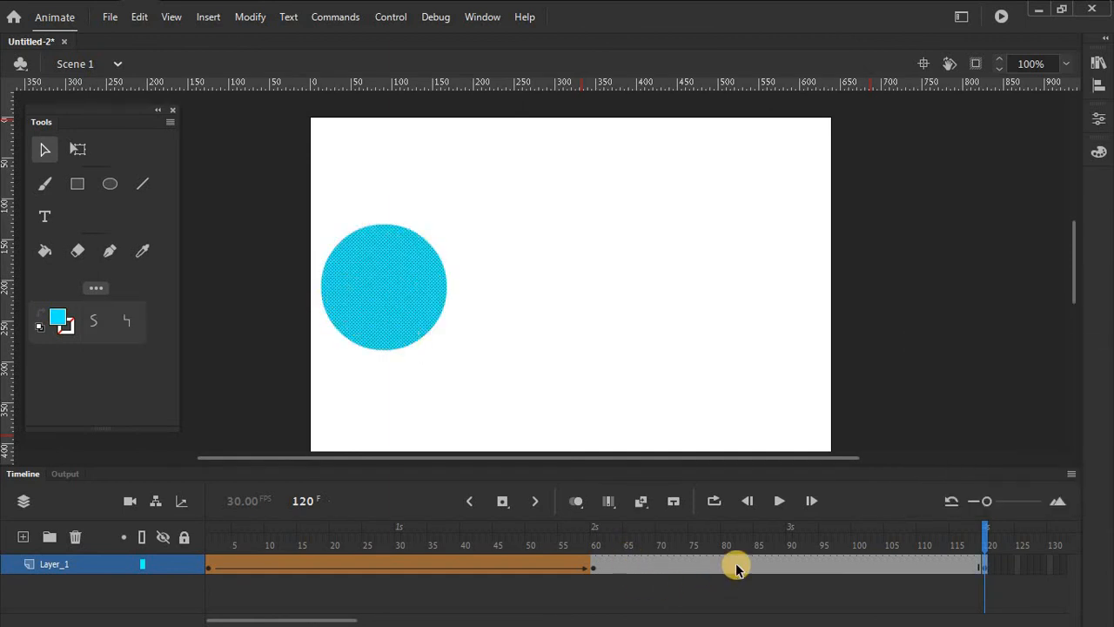
Step: Create a shape tween on Layer_1 between frames 60 and 120 and test the movie
right_click(841, 563)
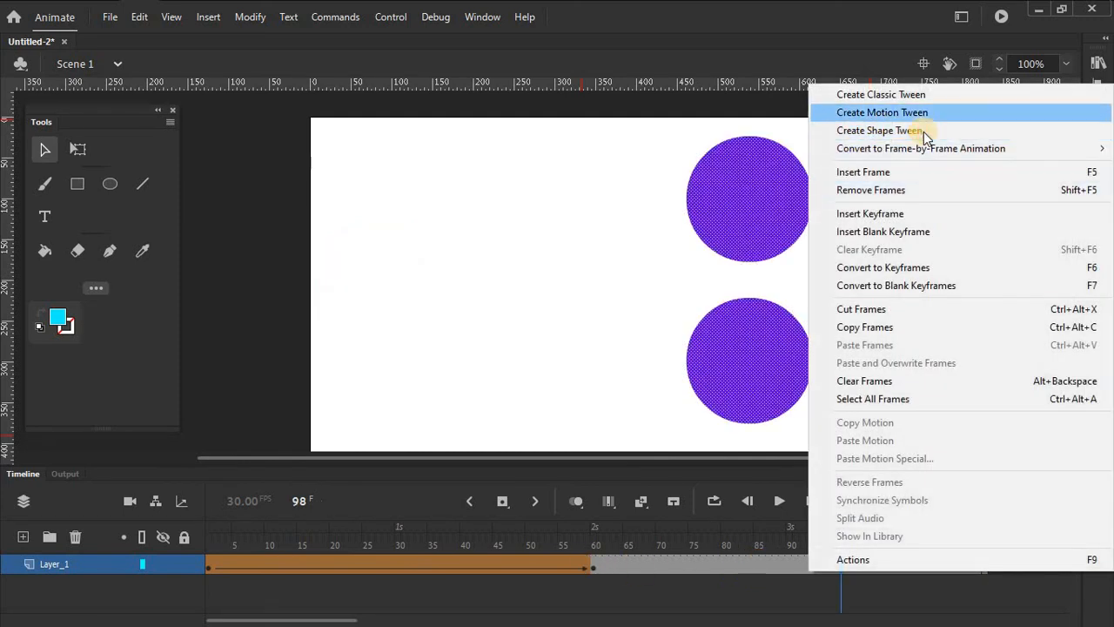
key("Return")
left_click_drag(837, 527, 1007, 557)
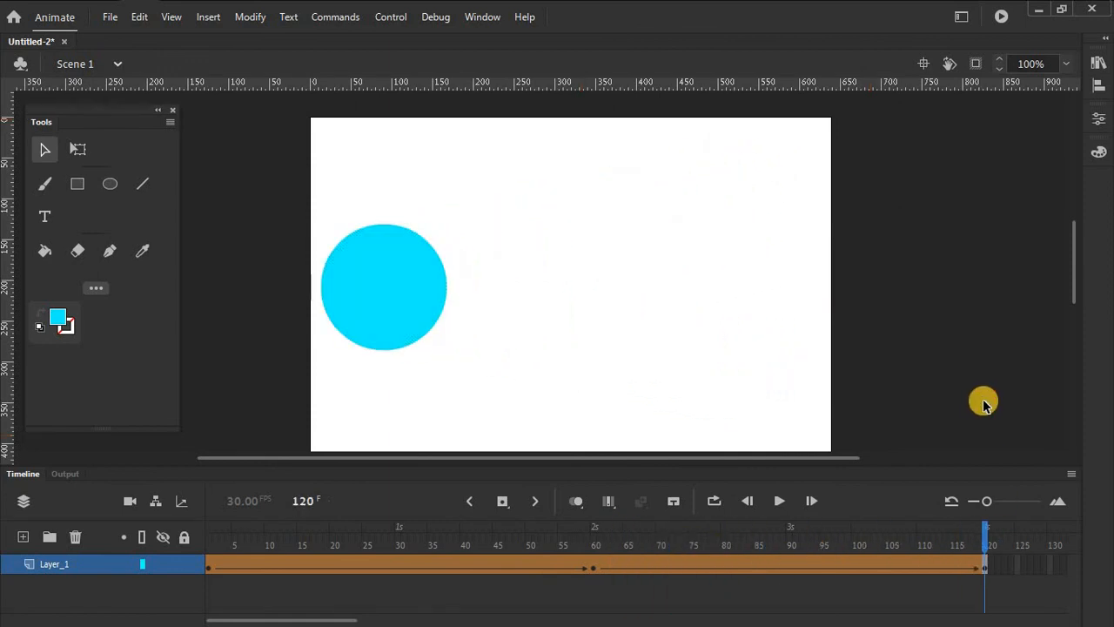
key("ctrl+Return")
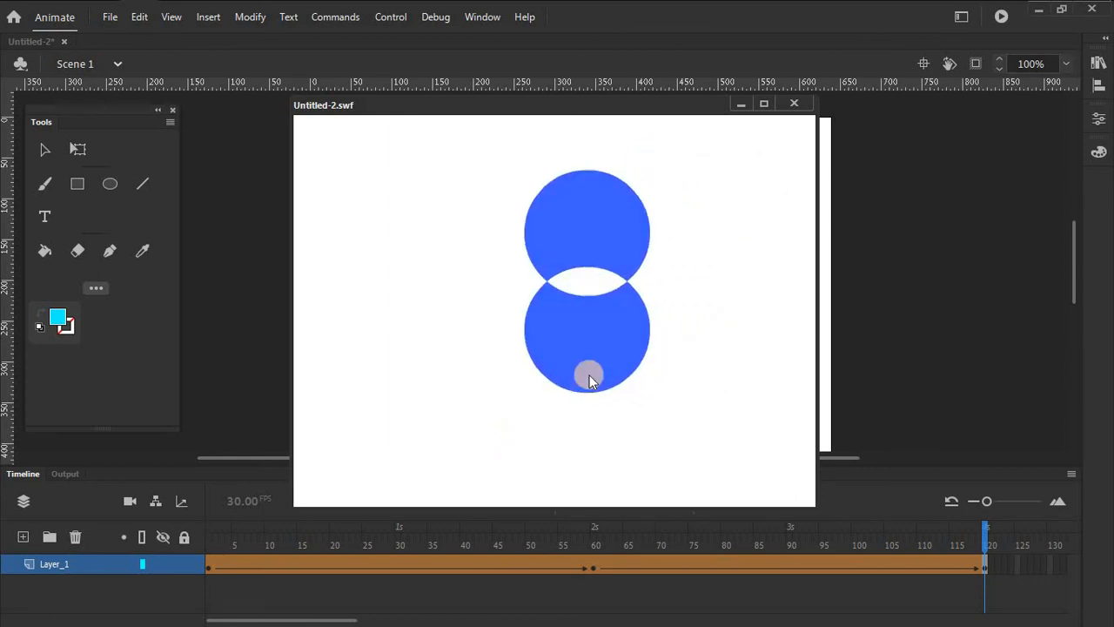
left_click(794, 105)
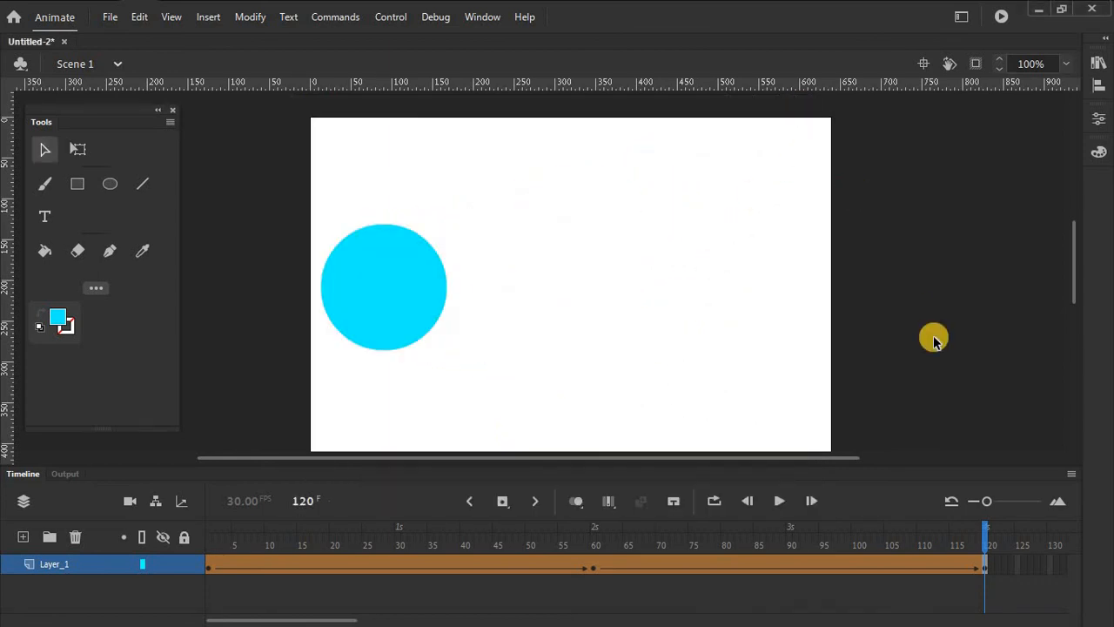